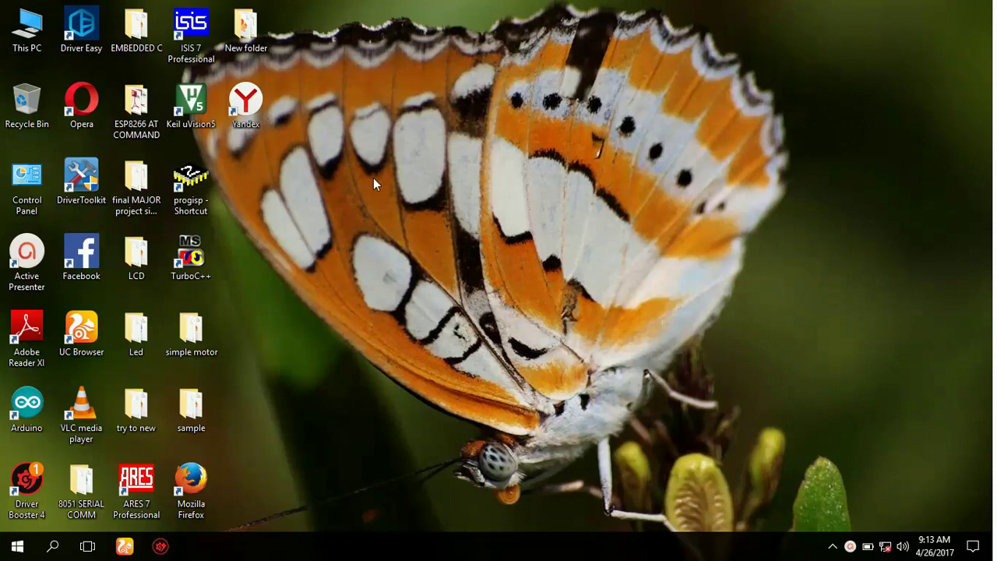
Step: Launch ISIS 7 Professional, then create a new desktop folder named PROTEUS 7
double_click(196, 32)
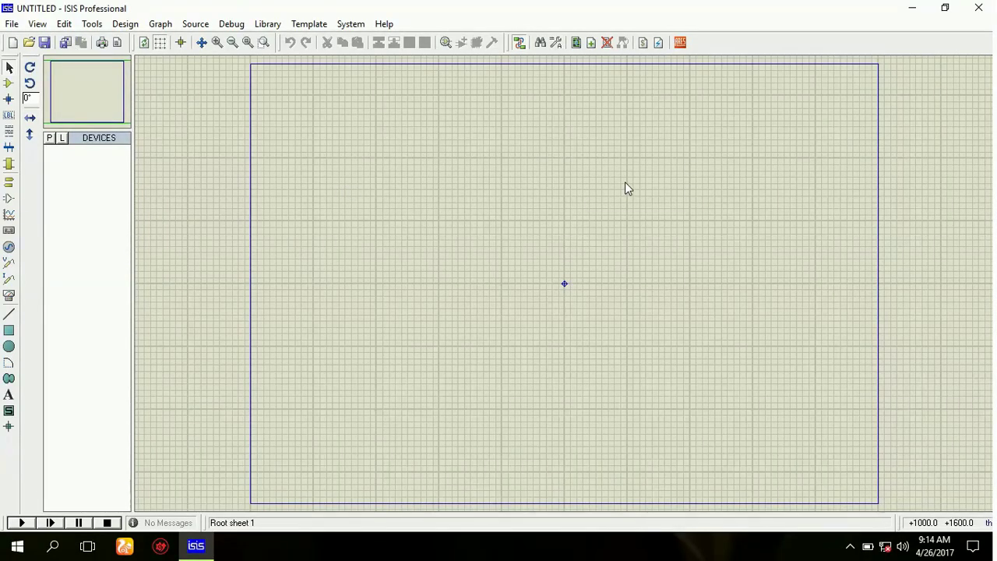
click(914, 9)
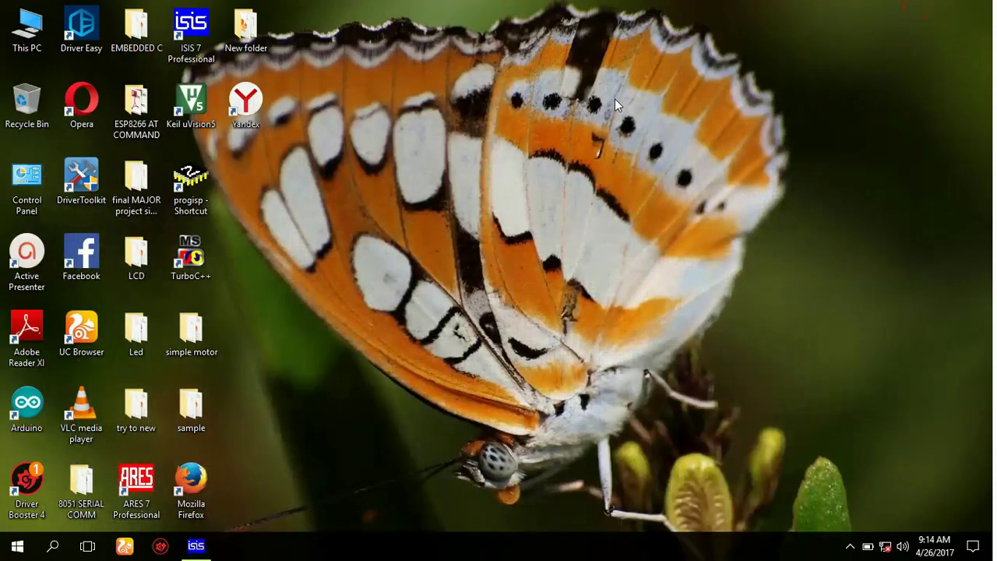
right_click(432, 203)
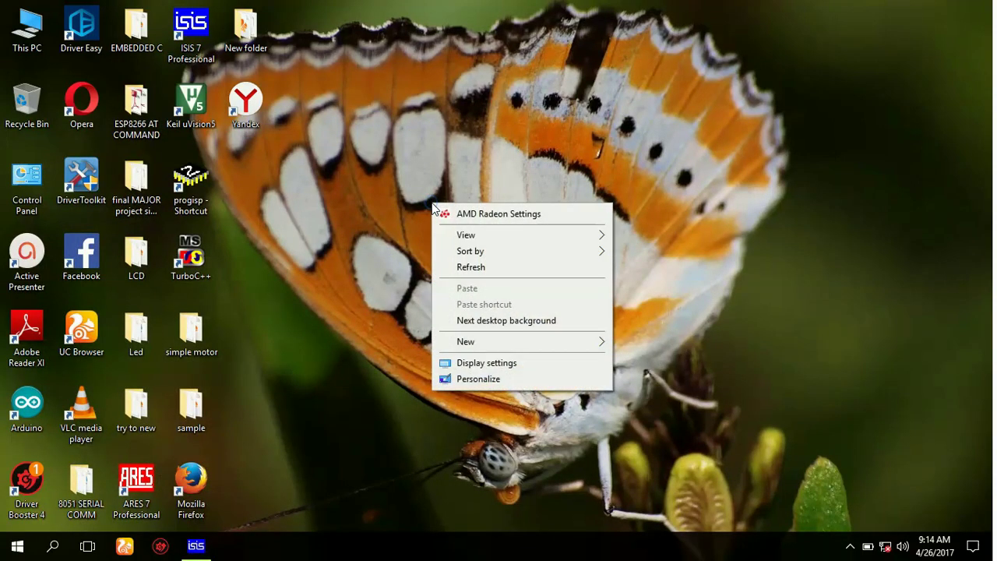
click(543, 346)
click(628, 343)
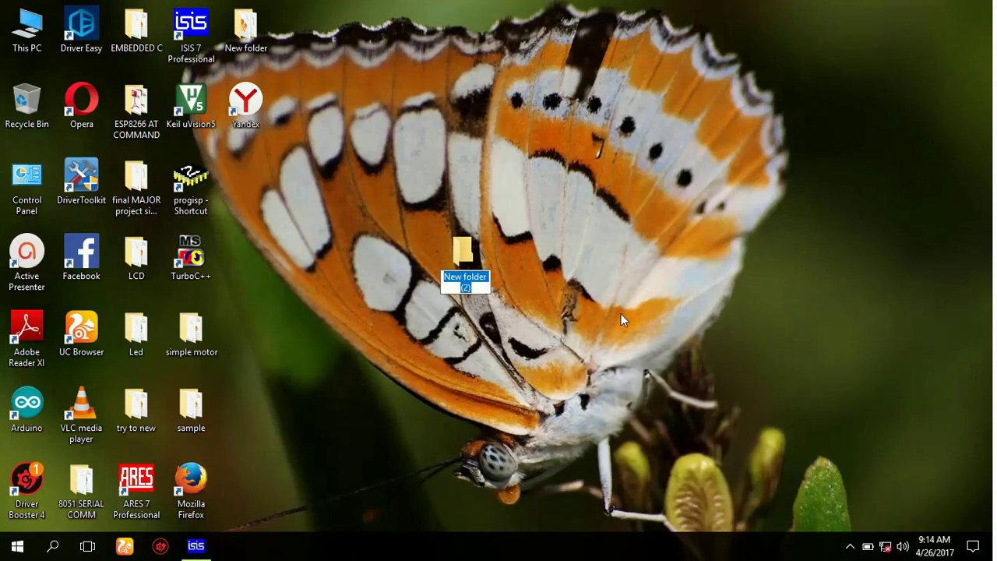
text(PROTEUS)
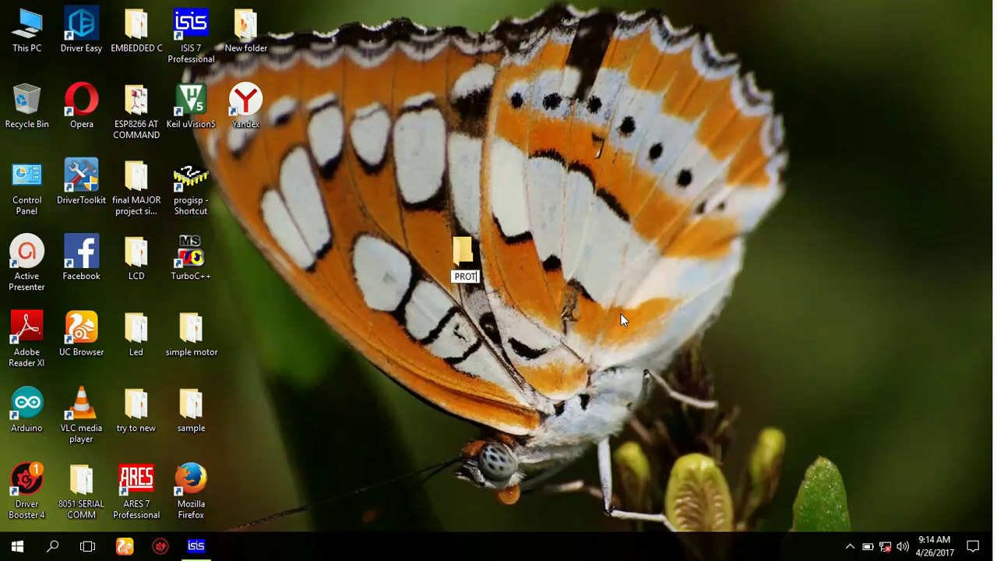
text( 7)
key(Return)
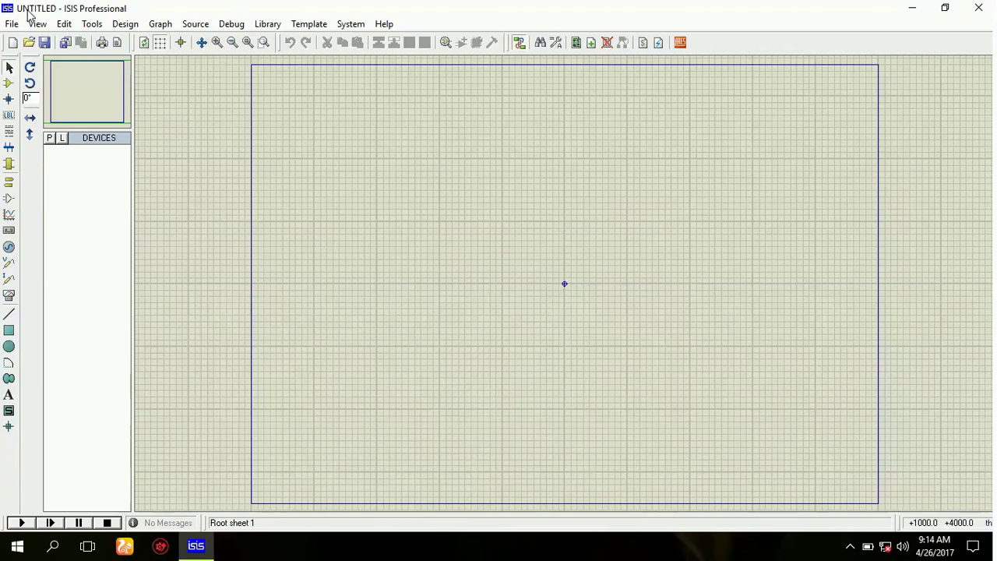
Step: Save the untitled design as ckt in the PROTEUS 7 folder on the desktop
key(ctrl+s)
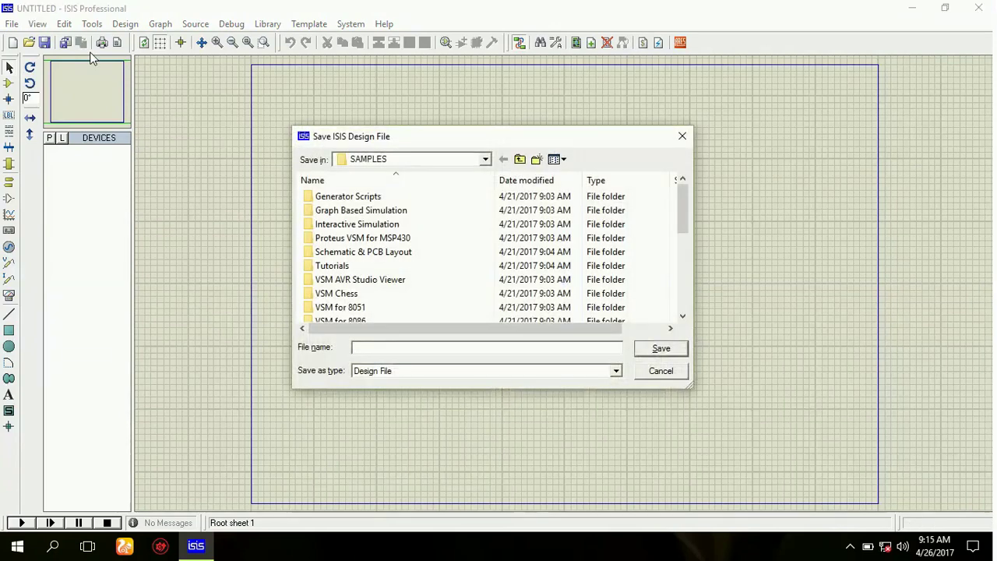
click(485, 160)
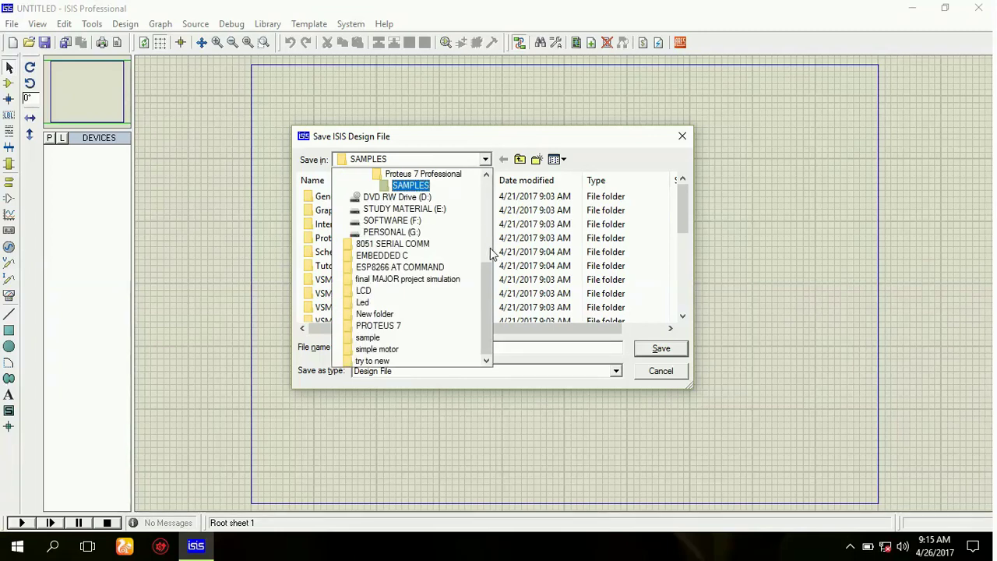
scroll(488, 233, up, 5)
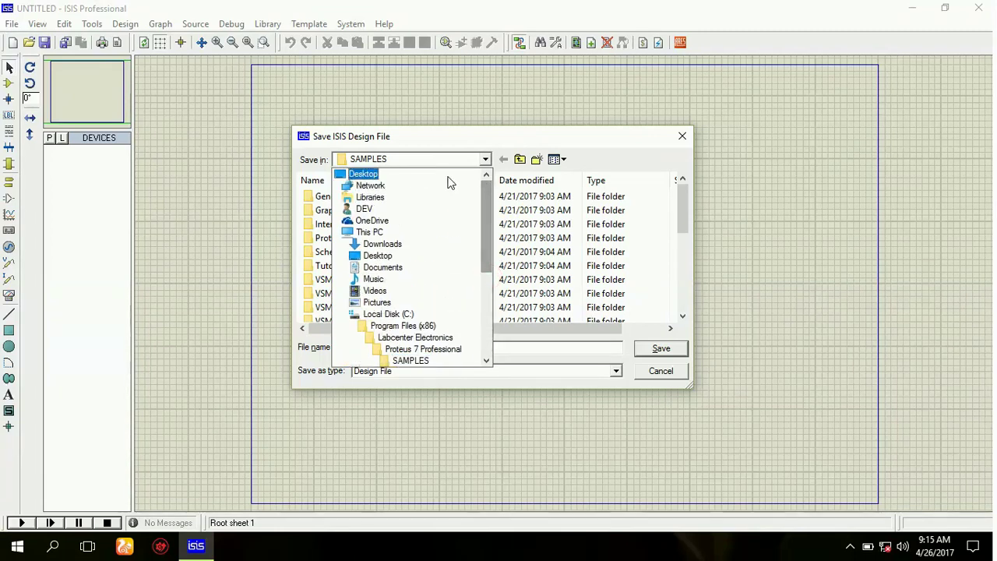
click(447, 183)
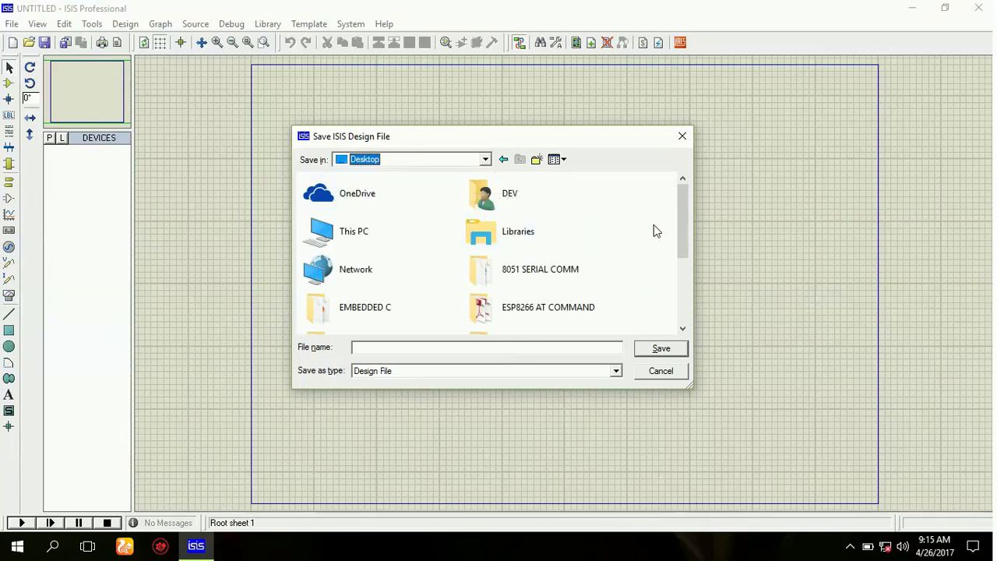
drag(684, 224, 686, 283)
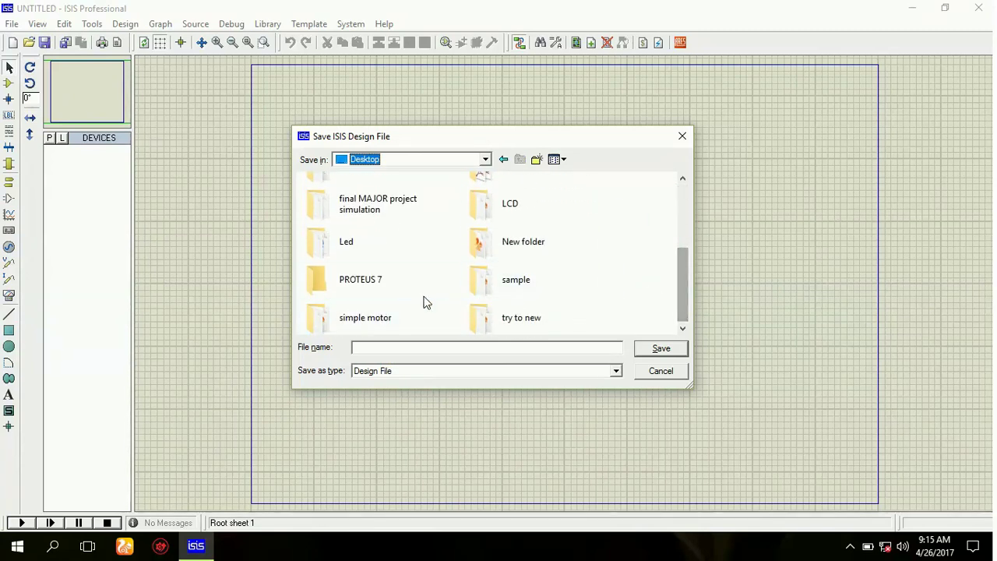
click(399, 283)
double_click(398, 282)
click(438, 351)
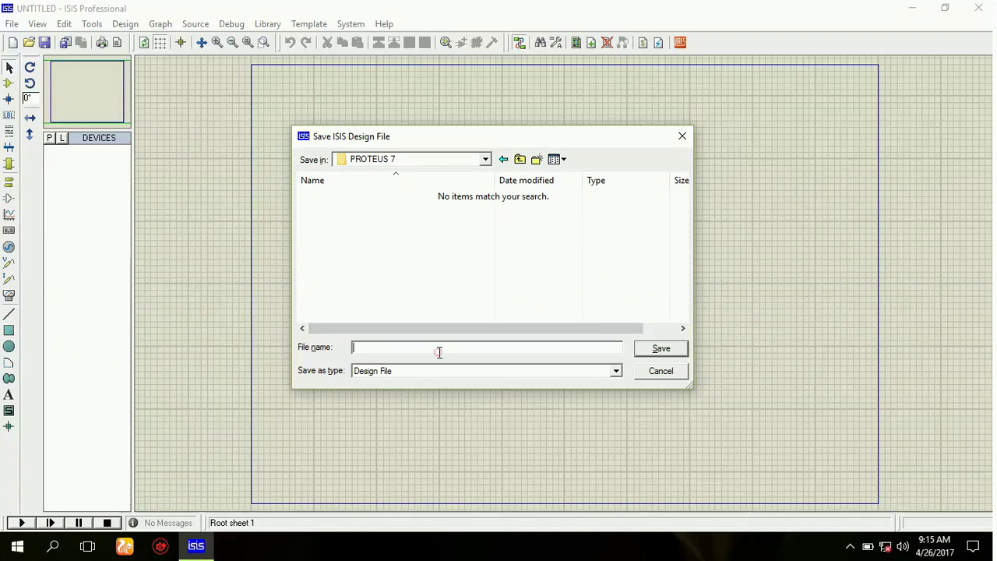
key(Caps_Lock)
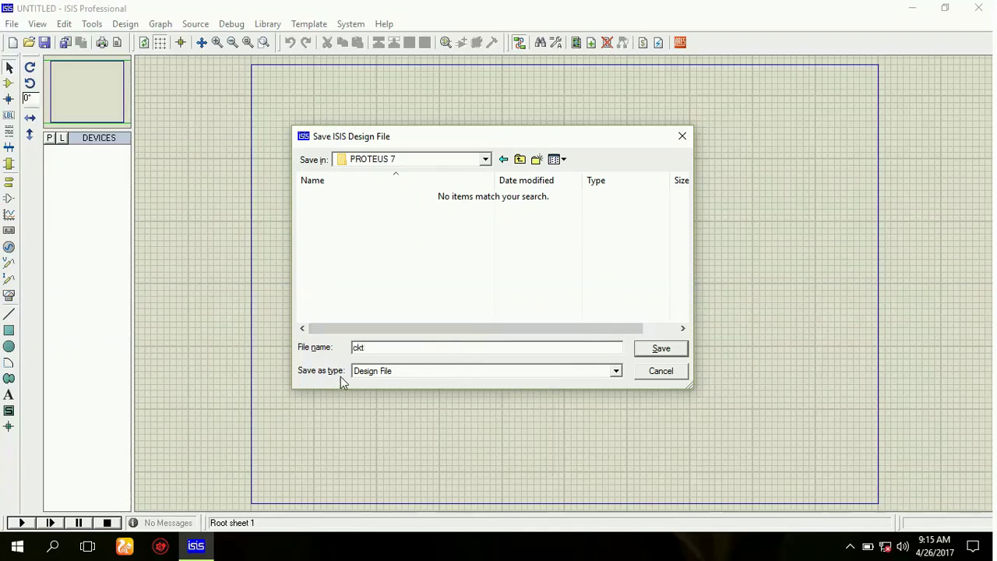
click(659, 349)
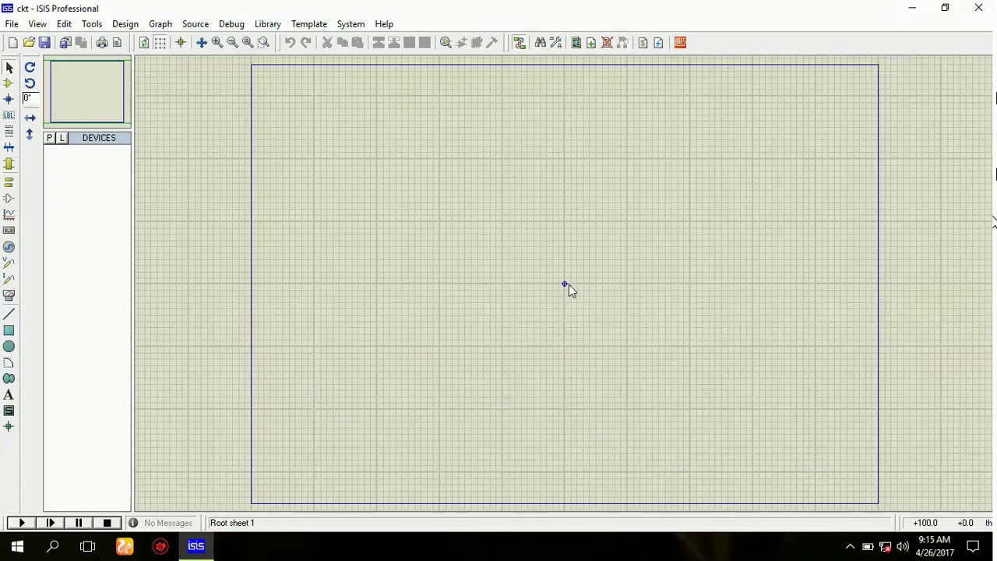
click(8, 68)
scroll(583, 297, up, 4)
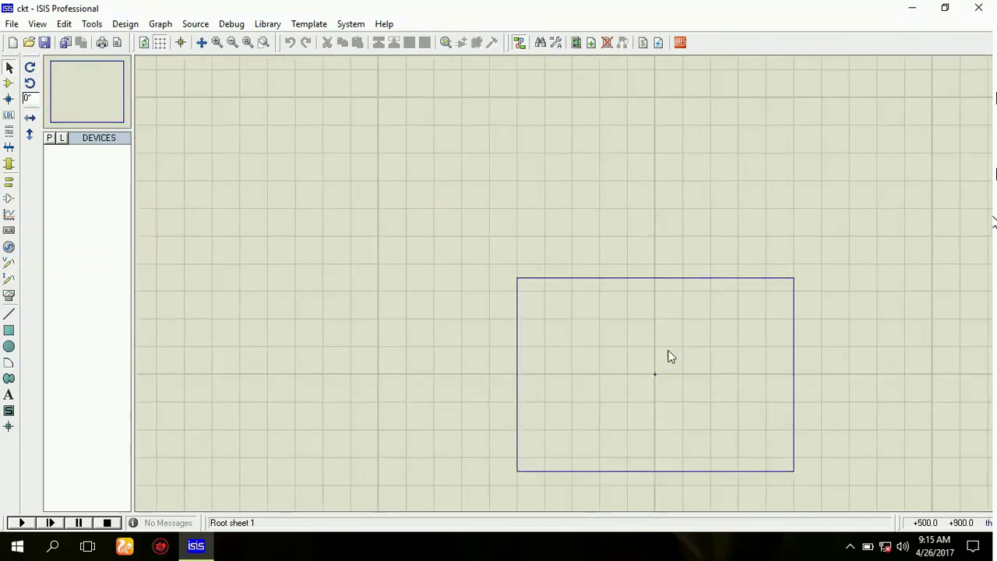
scroll(670, 357, up, 1)
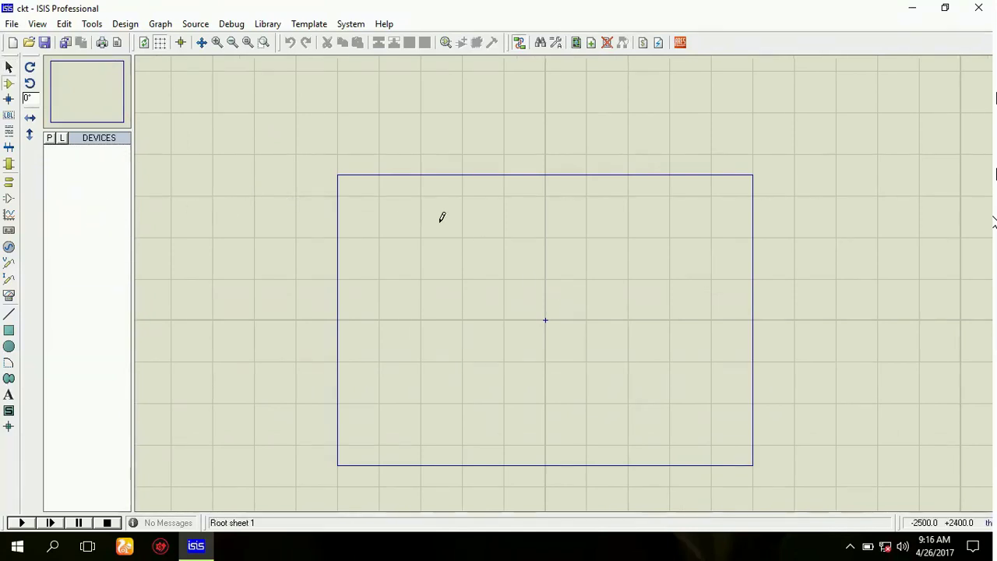
Step: Switch to component mode and open the device picker for adding library parts
click(9, 86)
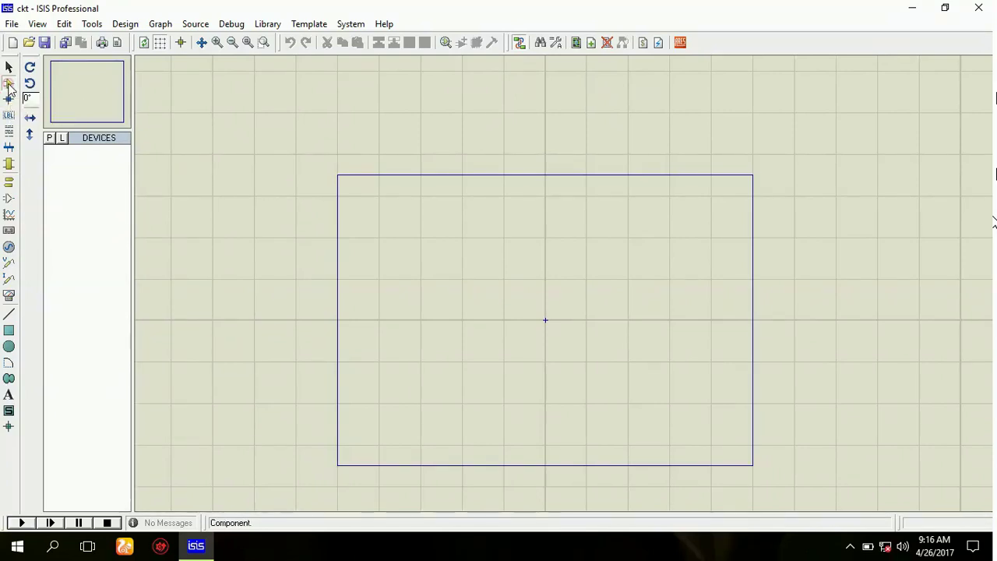
click(9, 85)
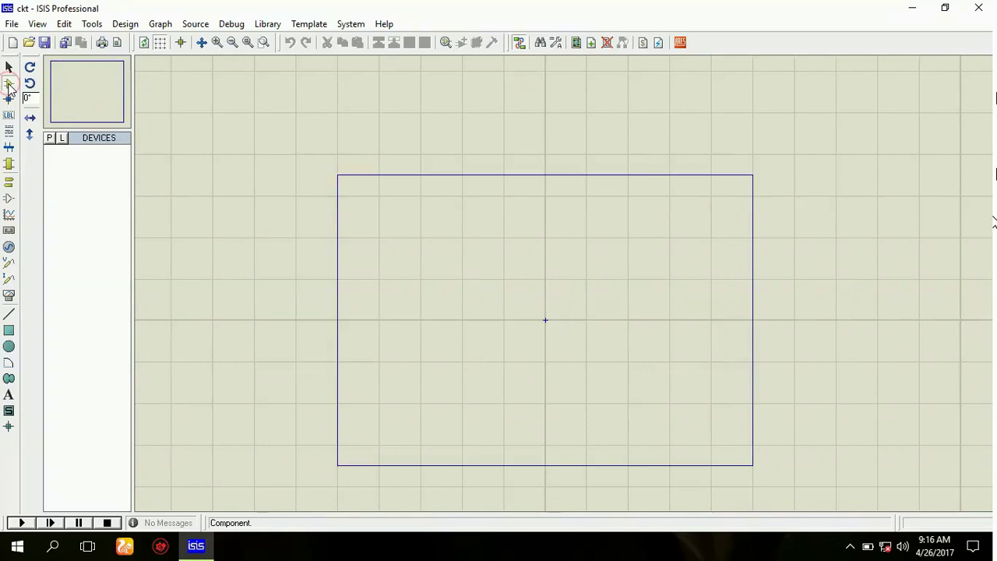
click(50, 138)
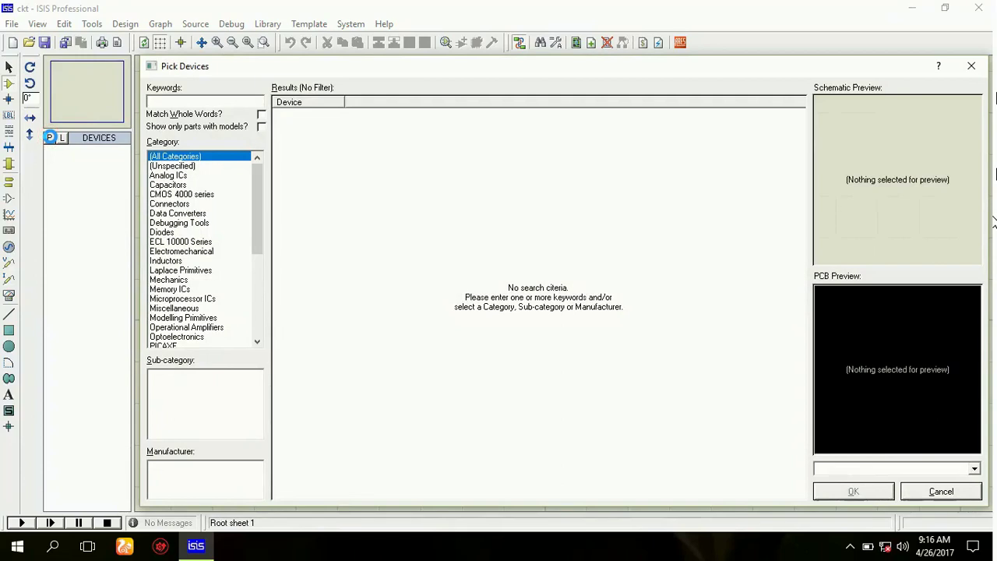
drag(174, 67, 149, 49)
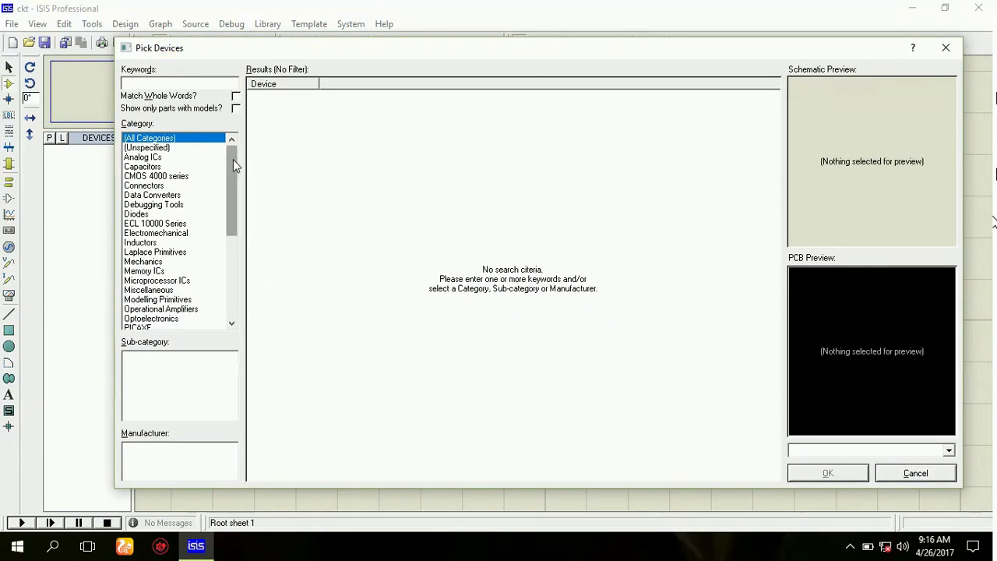
mouse_move(233, 158)
mouse_down()
mouse_move(234, 247)
mouse_move(233, 163)
mouse_up()
Step: Search the device library for res and try to add the generic resistor RES to the design's device list
click(152, 84)
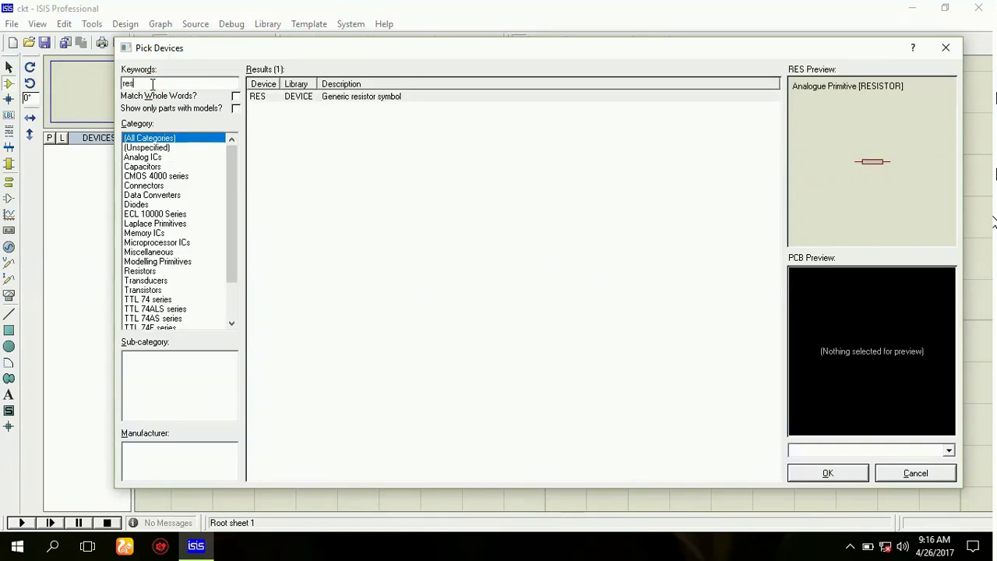
click(277, 97)
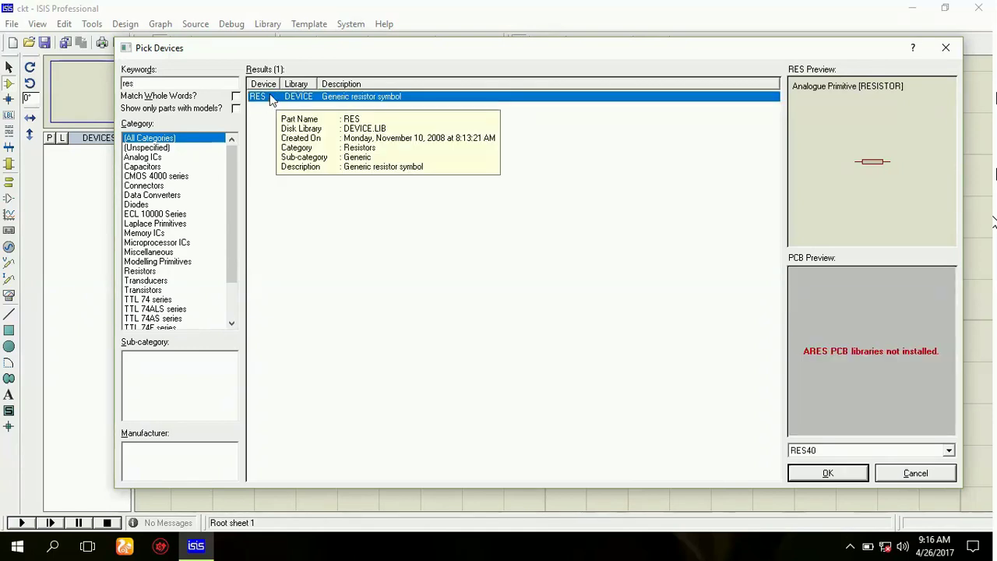
double_click(312, 103)
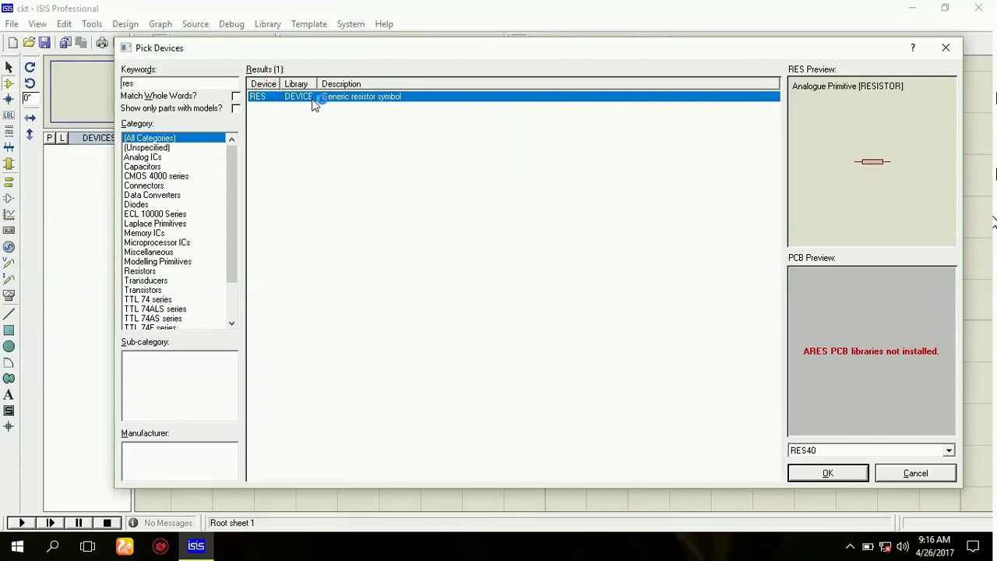
Step: Replace the device search keyword with 1n4007
click(212, 84)
key(BackSpace)
key(BackSpace)
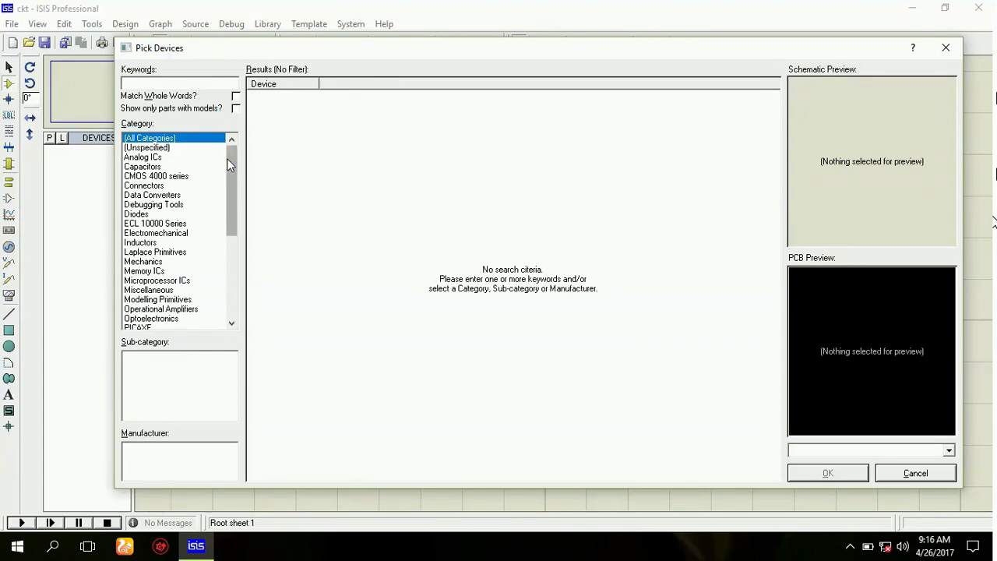
mouse_move(230, 162)
mouse_down()
mouse_move(231, 257)
mouse_move(233, 148)
mouse_up()
click(223, 82)
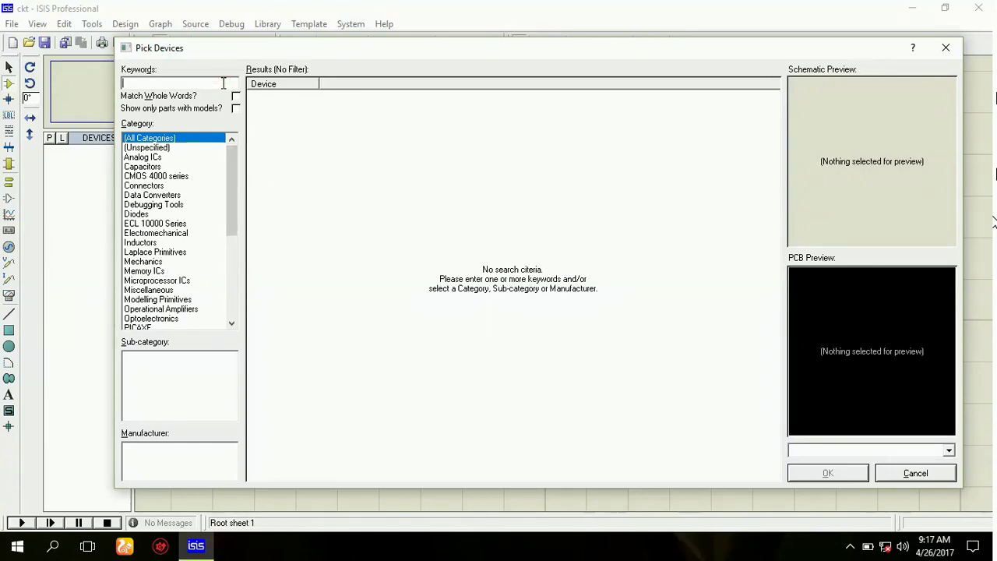
text(in)
key(BackSpace)
key(BackSpace)
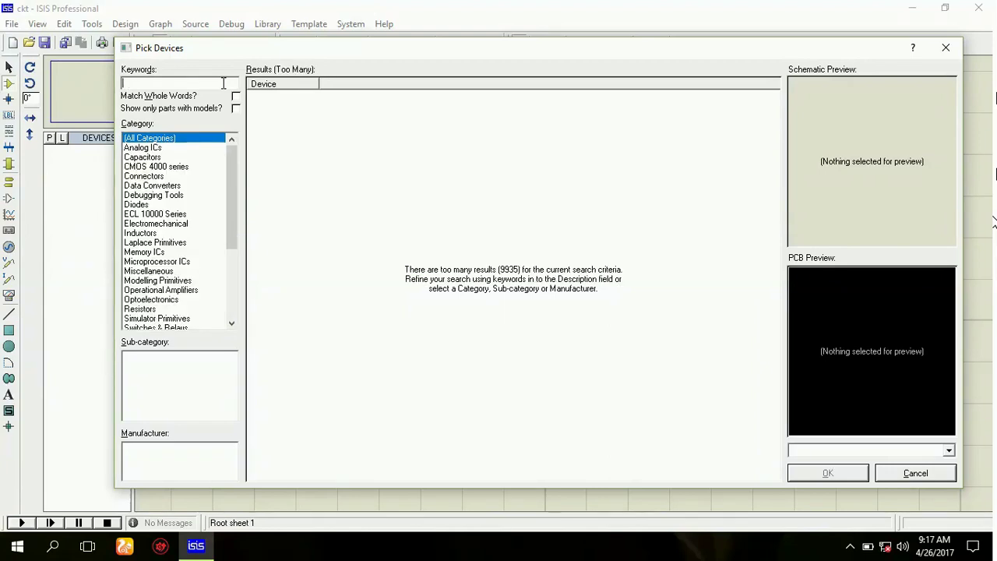
text(1n400)
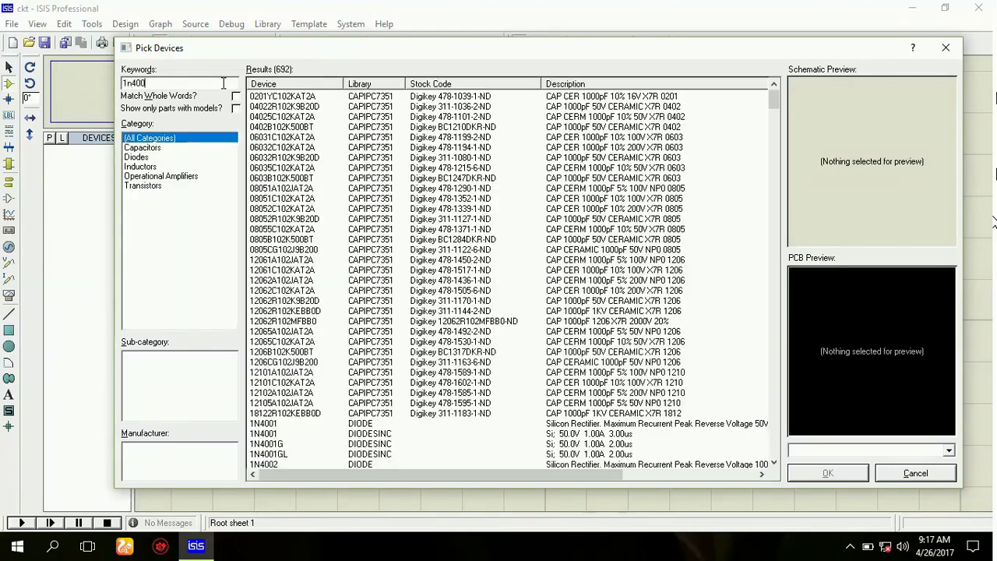
text(7)
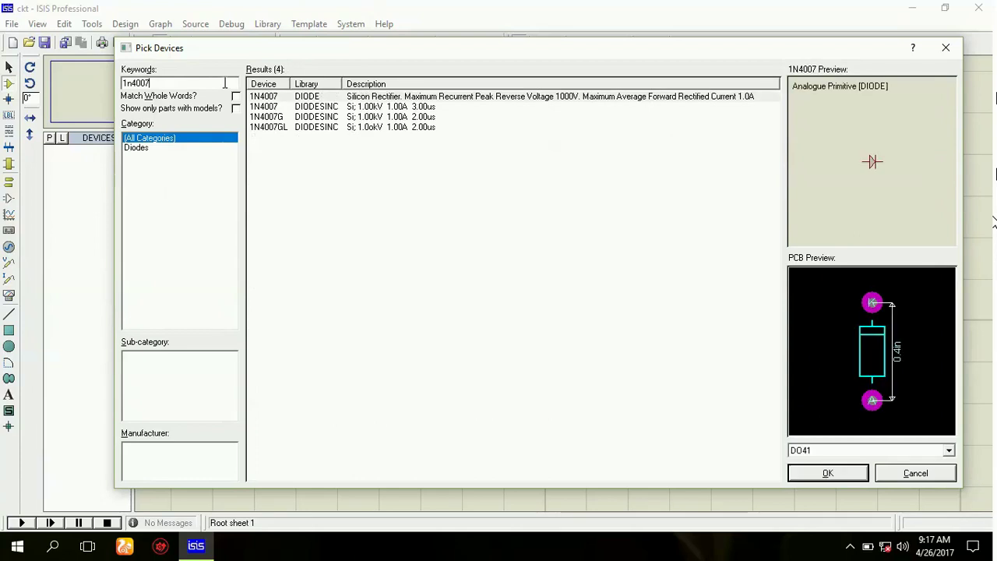
Step: Compare the 1N4007 variants and add the silicon rectifier 1N4007 from the DIODE library to the device list
click(269, 107)
click(274, 117)
click(277, 127)
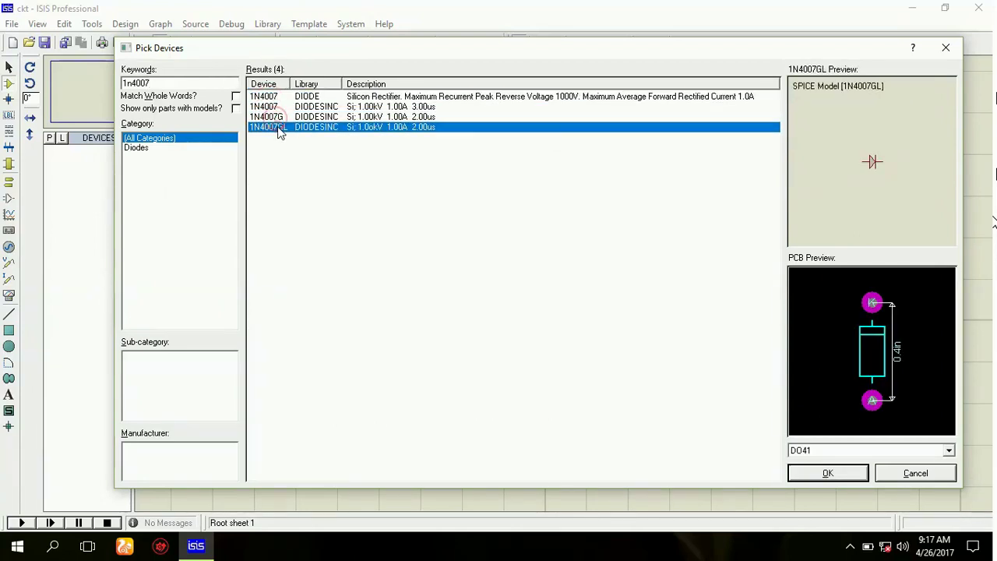
click(333, 96)
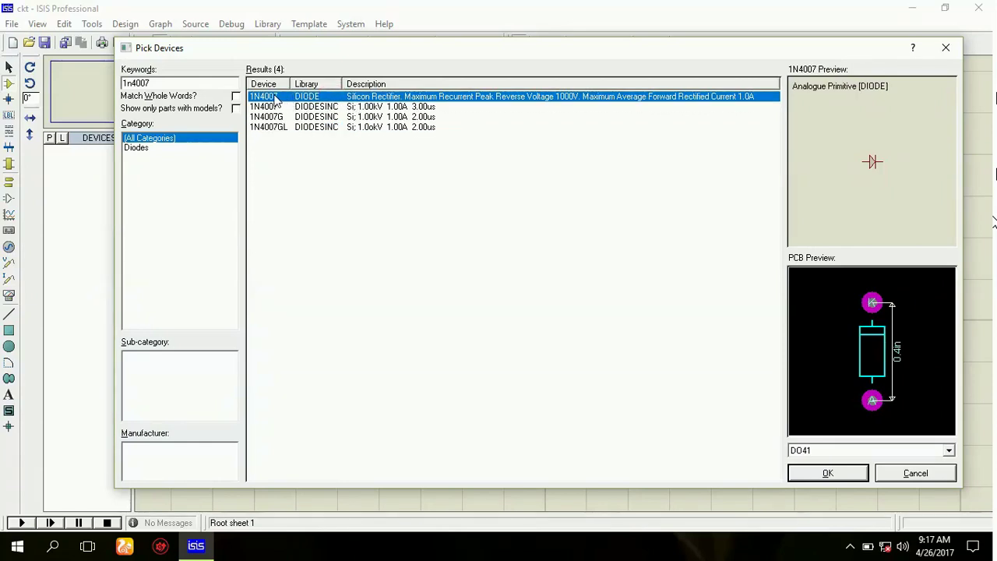
mouse_move(258, 106)
double_click(274, 96)
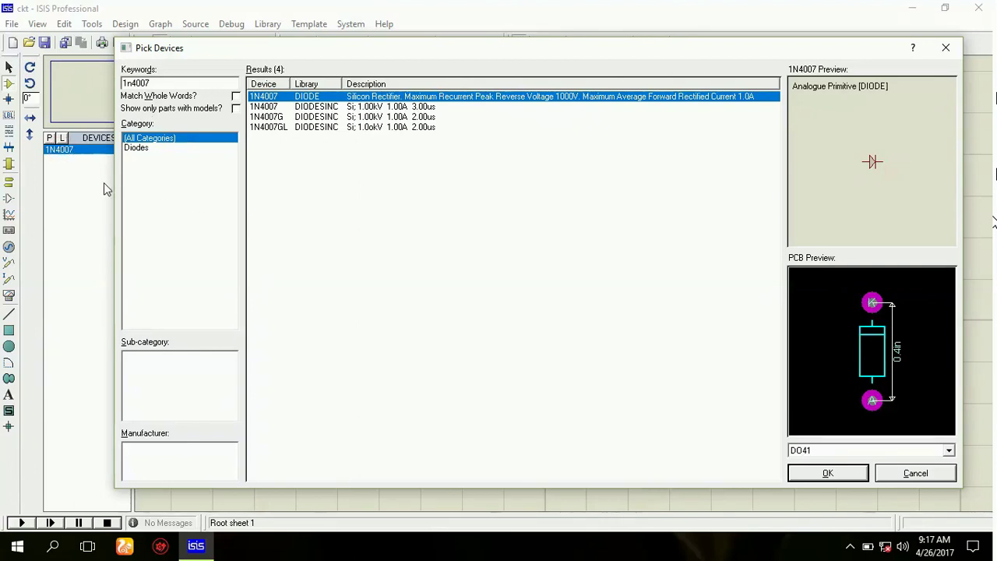
Step: Replace the device search keyword with led-gree and select LED-GREEN to preview it
click(173, 84)
key(BackSpace)
key(BackSpace)
key(BackSpace)
key(BackSpace)
key(BackSpace)
key(BackSpace)
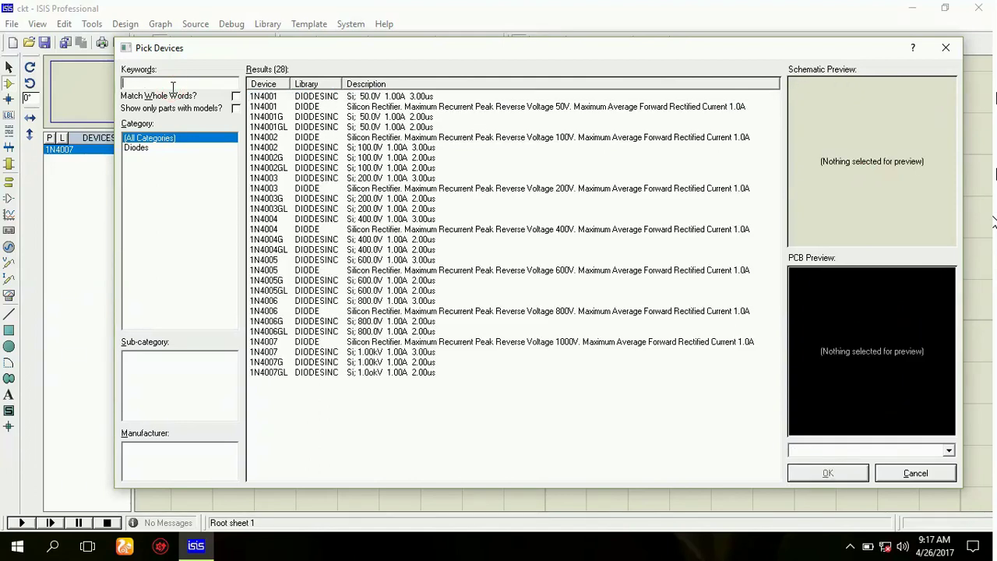
text(led)
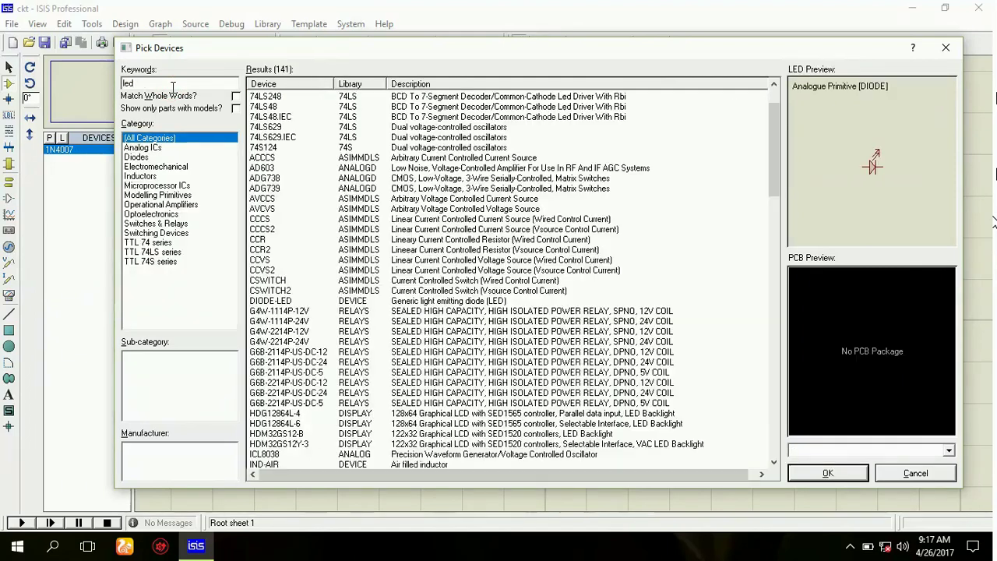
text(-gree)
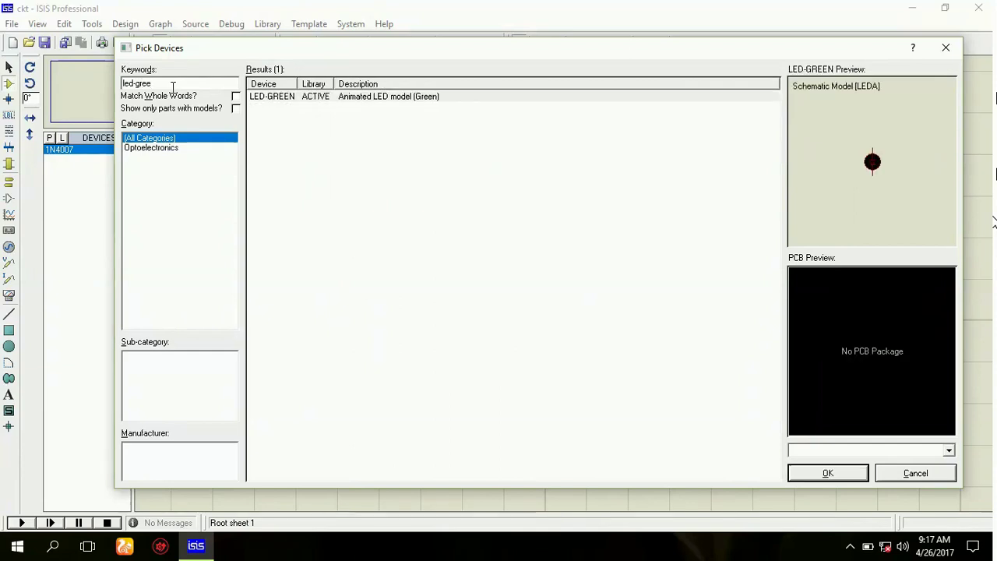
click(271, 98)
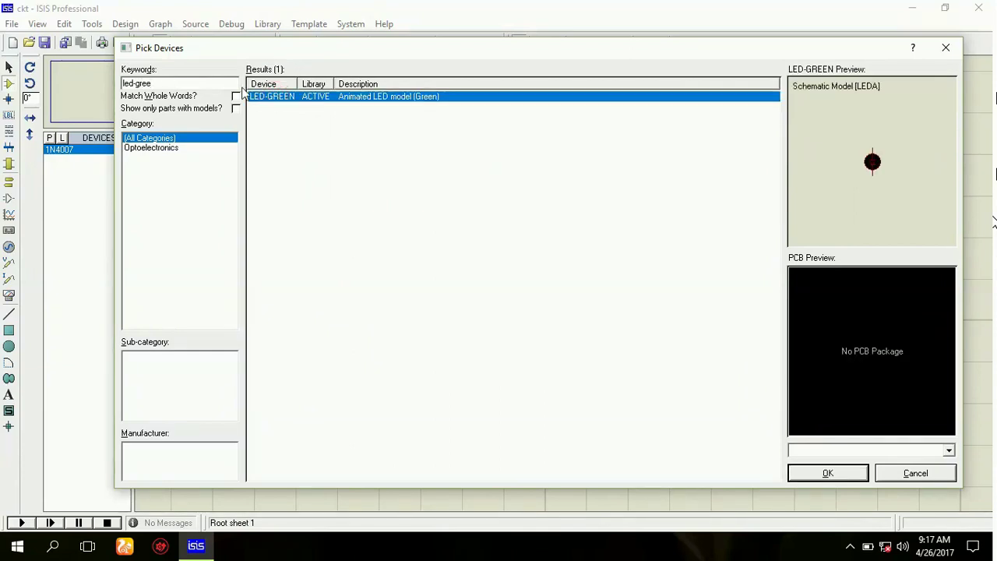
Step: Broaden the device keyword to led and preview the LED variants, including generic LED, LED-BLUE, LED-GREEN, LED-RED and LED-YELLOW
click(236, 83)
key(BackSpace)
key(BackSpace)
key(BackSpace)
key(BackSpace)
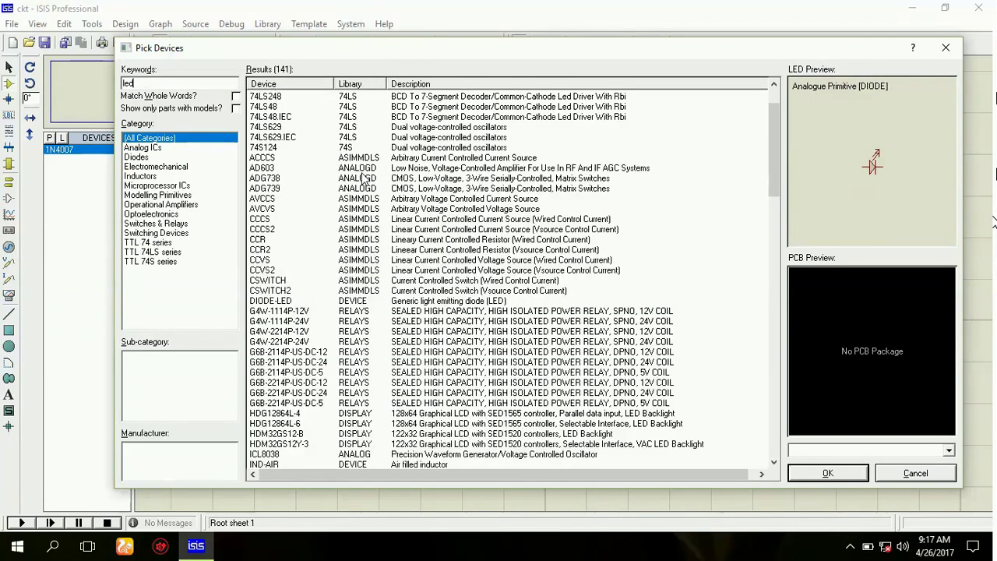
click(361, 169)
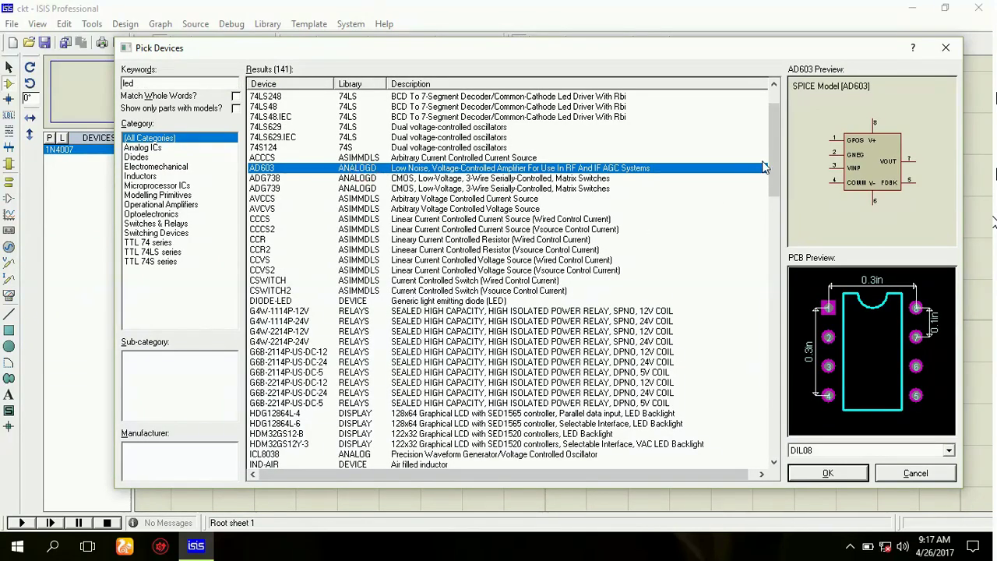
drag(770, 163, 769, 228)
click(324, 229)
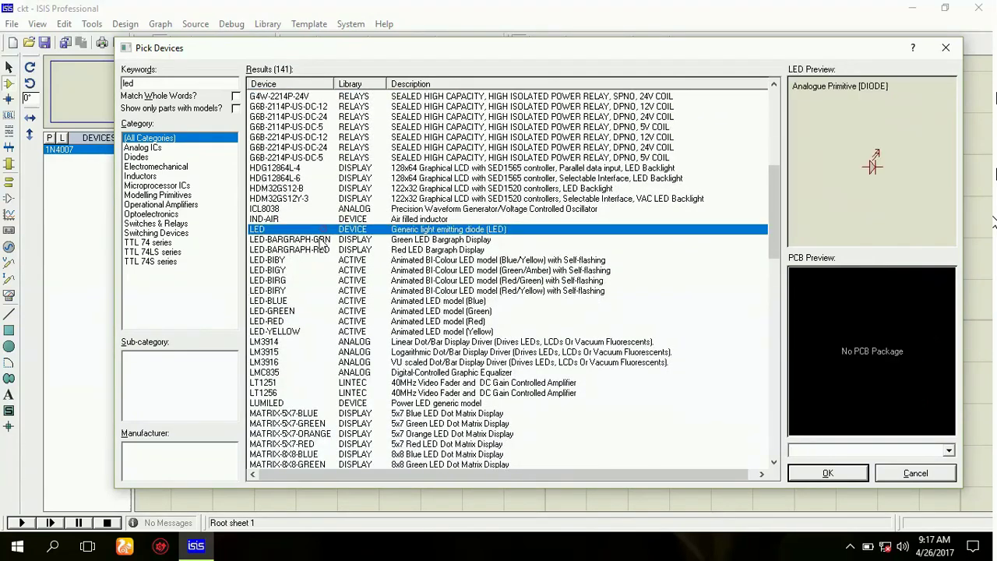
click(289, 281)
click(286, 301)
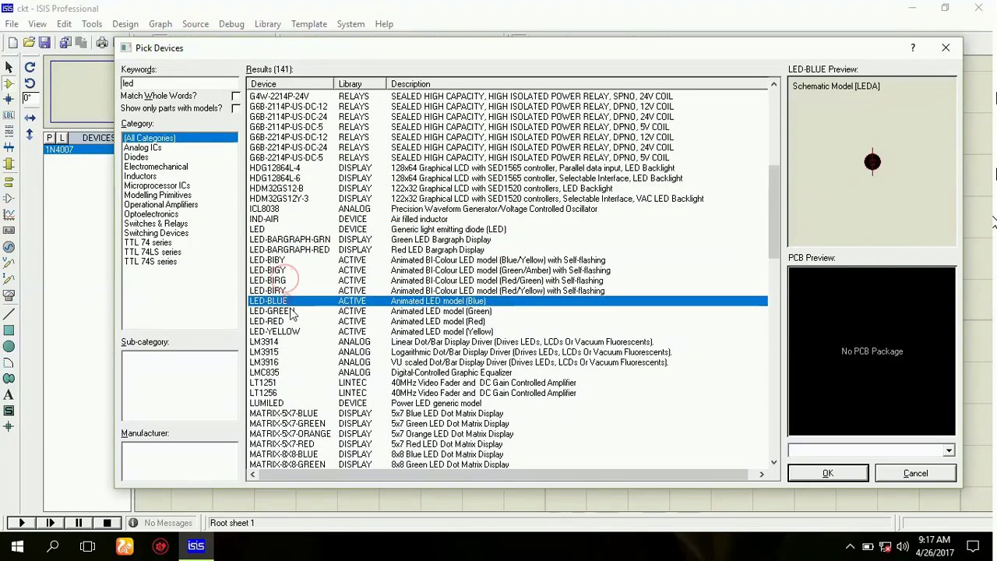
click(290, 311)
click(290, 322)
click(293, 332)
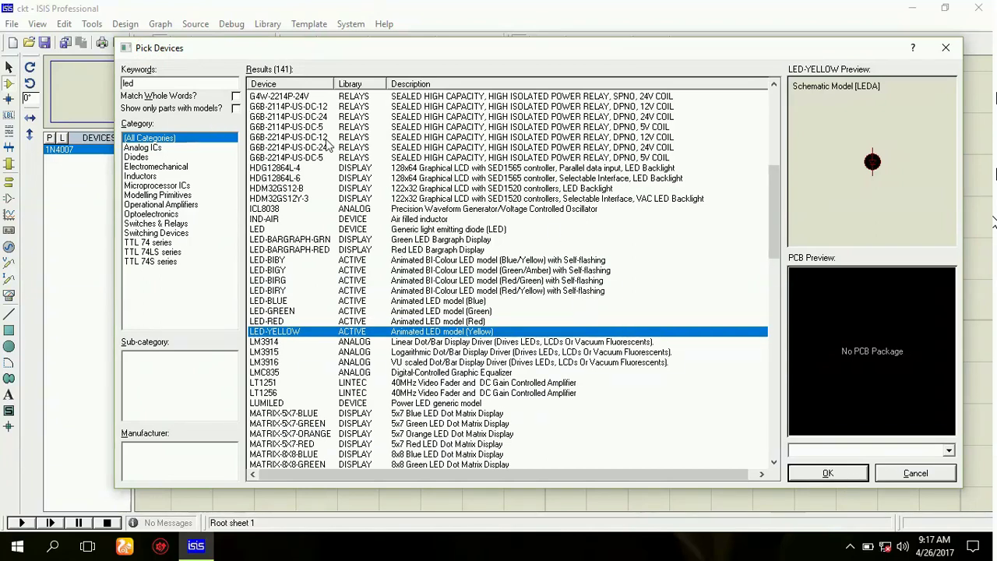
Step: Narrow the device keyword to led-gr and add the animated LED-GREEN from the ACTIVE library to the device list
click(218, 86)
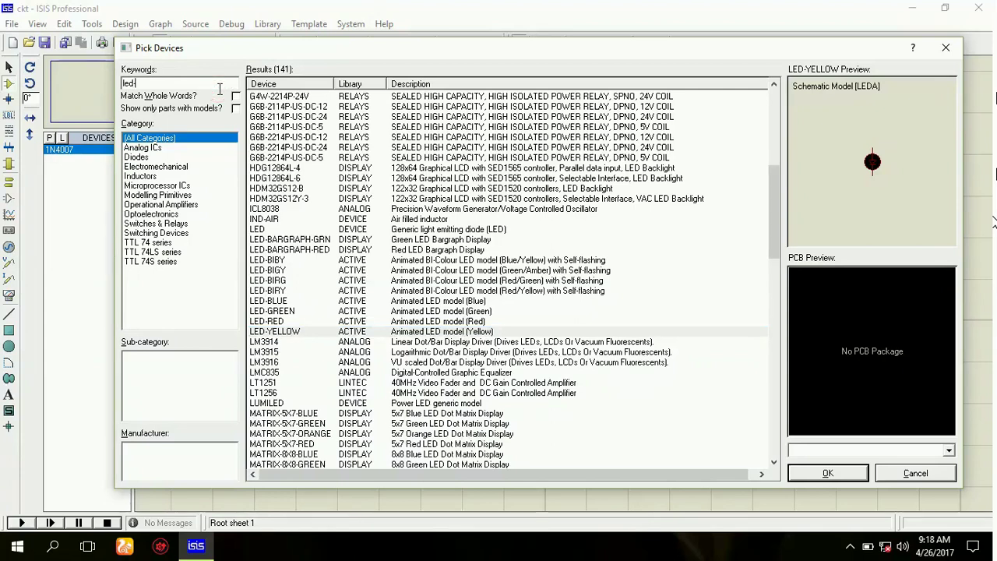
text(-gr)
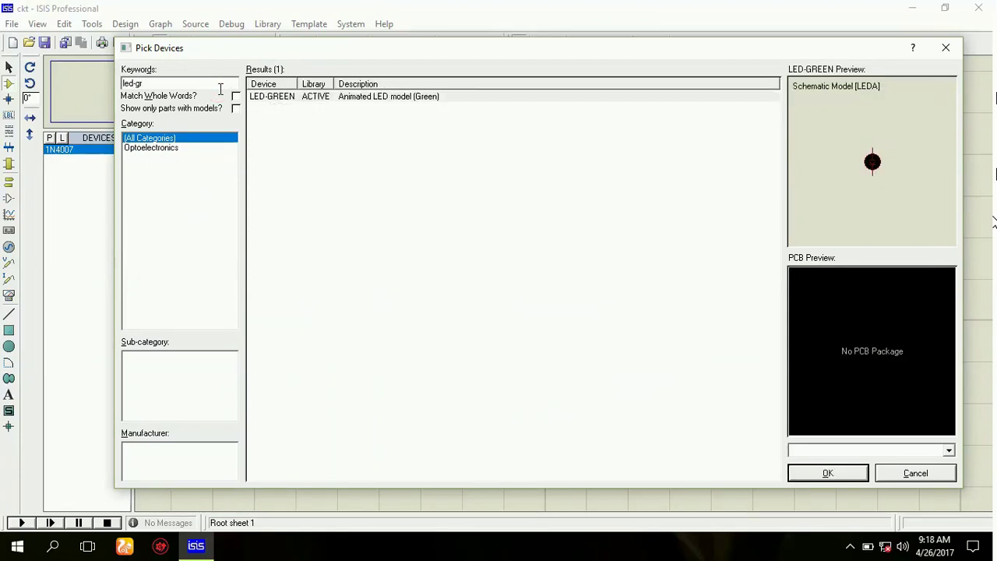
double_click(288, 95)
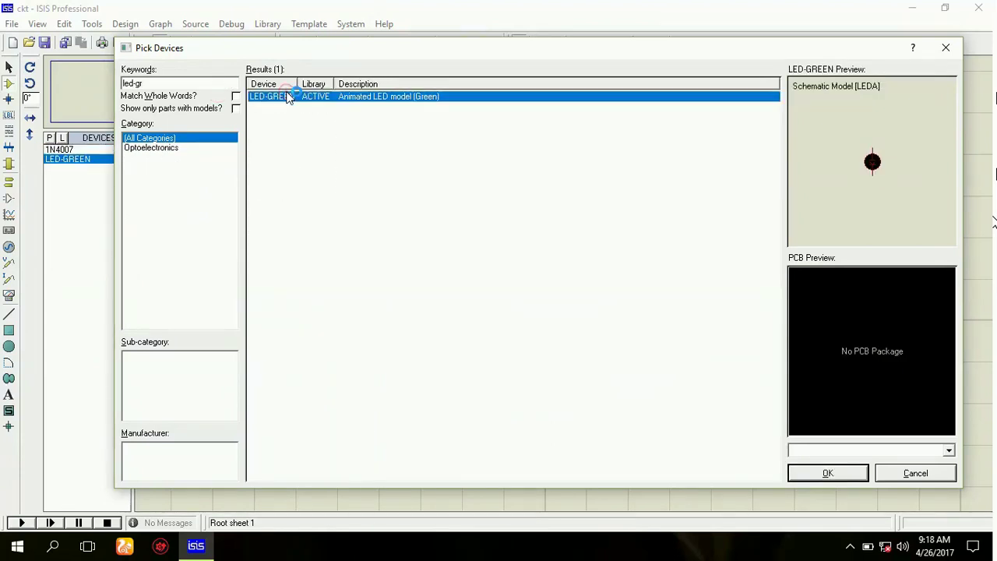
Step: Search for min res 330, add the 330R 0.6W resistor MINRES330R to the device list and close the device picker
click(222, 81)
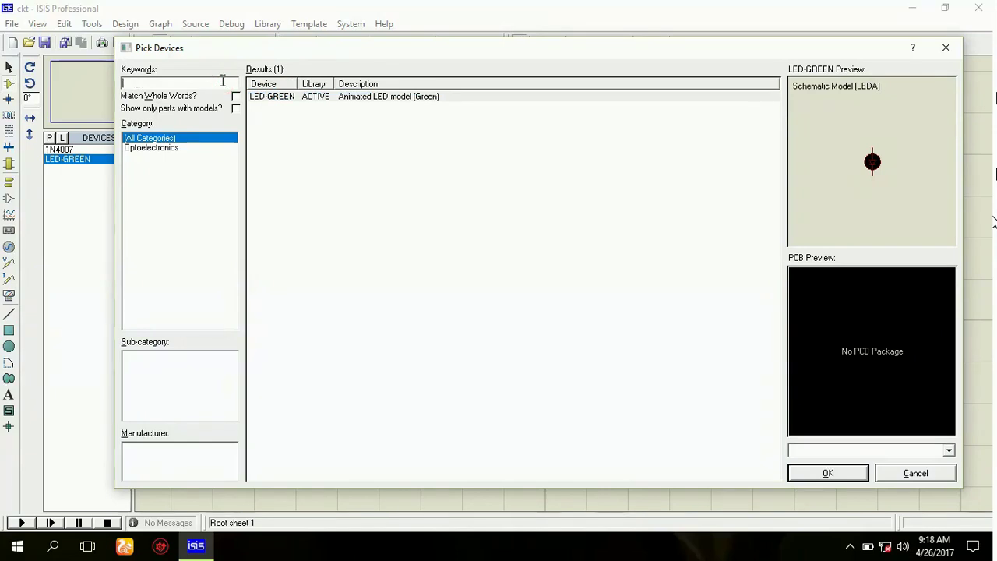
text(min res 330)
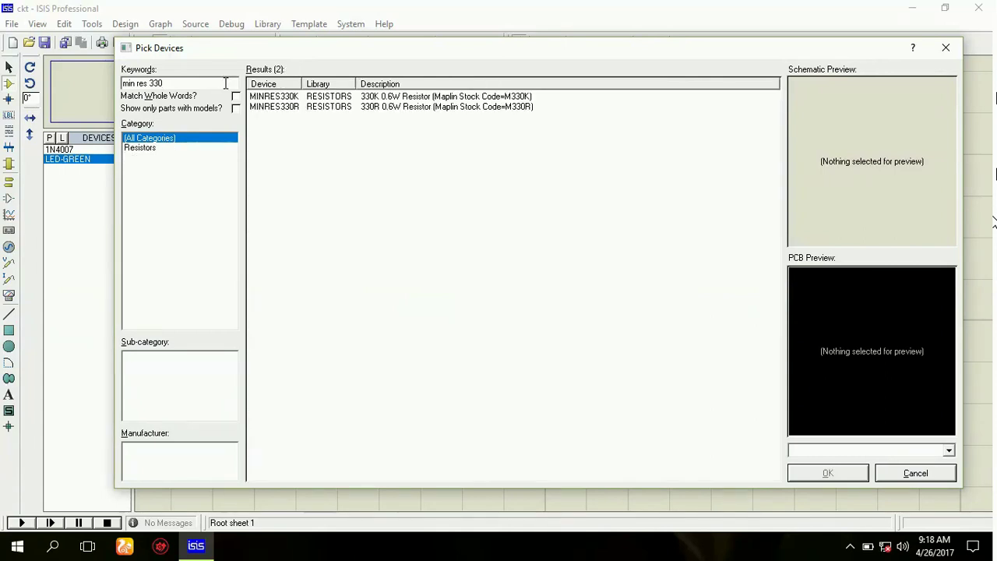
click(314, 108)
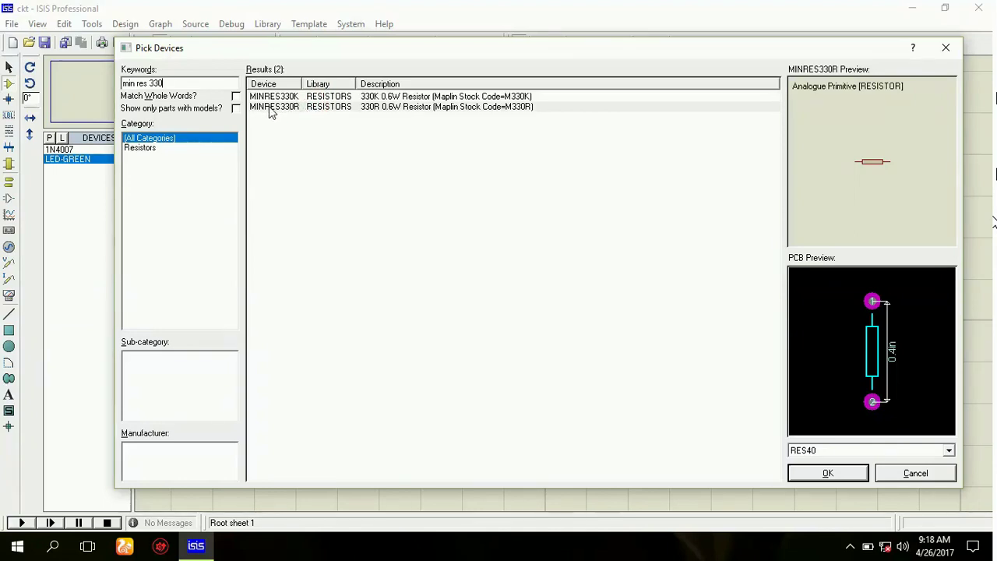
double_click(288, 110)
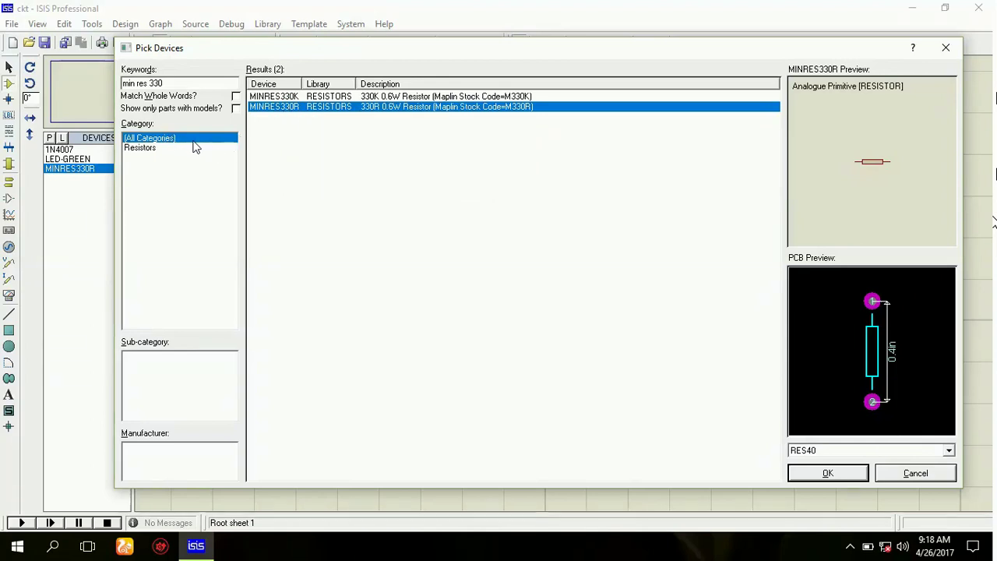
click(817, 474)
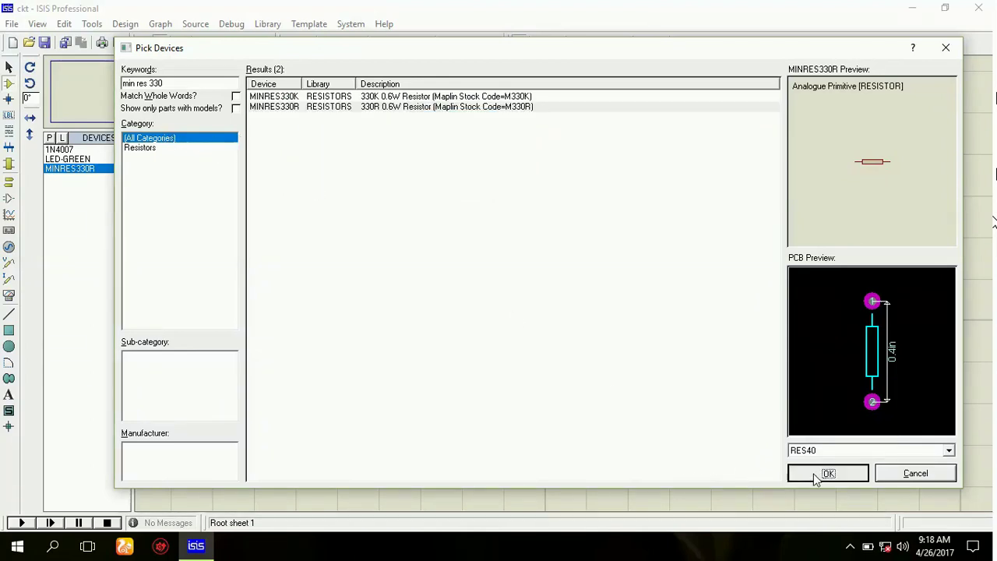
scroll(565, 278, up, 1)
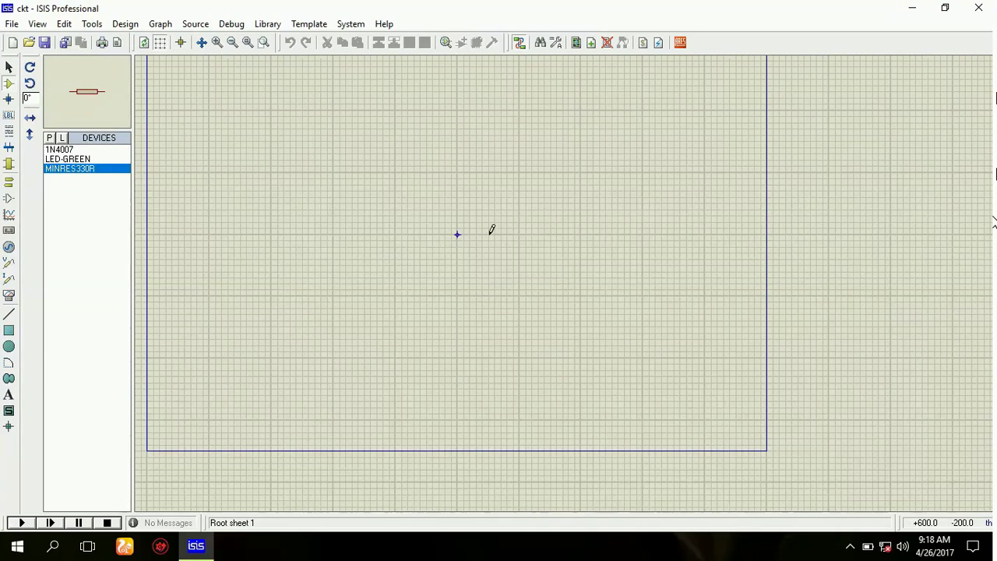
scroll(492, 227, down, 1)
scroll(568, 281, up, 1)
scroll(572, 286, down, 1)
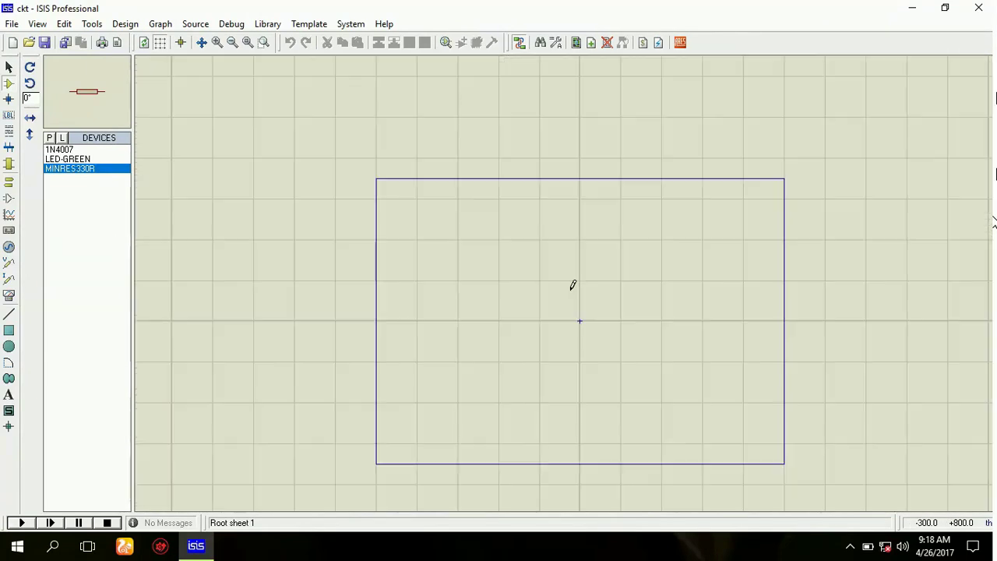
scroll(570, 280, up, 1)
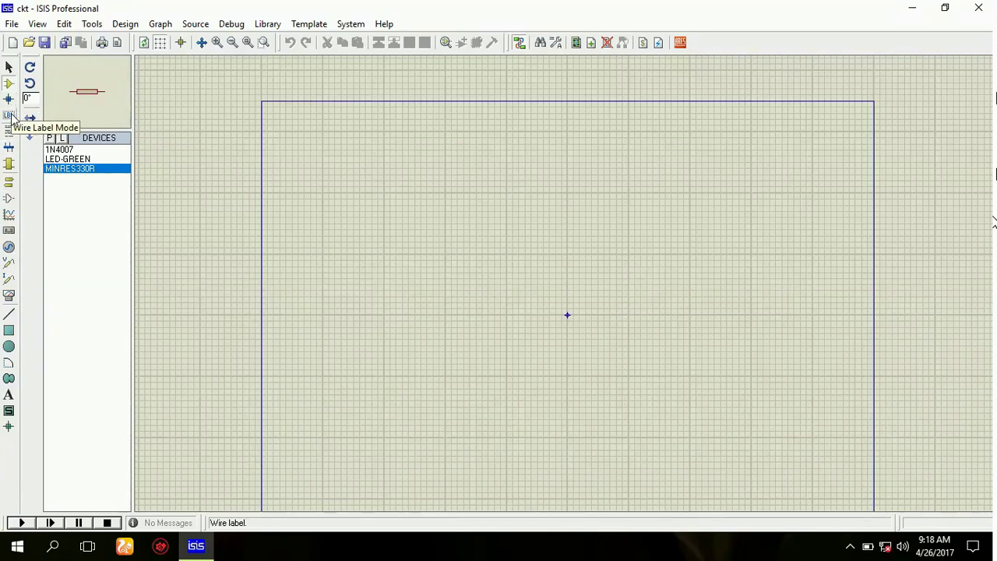
Step: Switch to terminal mode and preview the POWER and GROUND terminal symbols
click(10, 183)
click(60, 188)
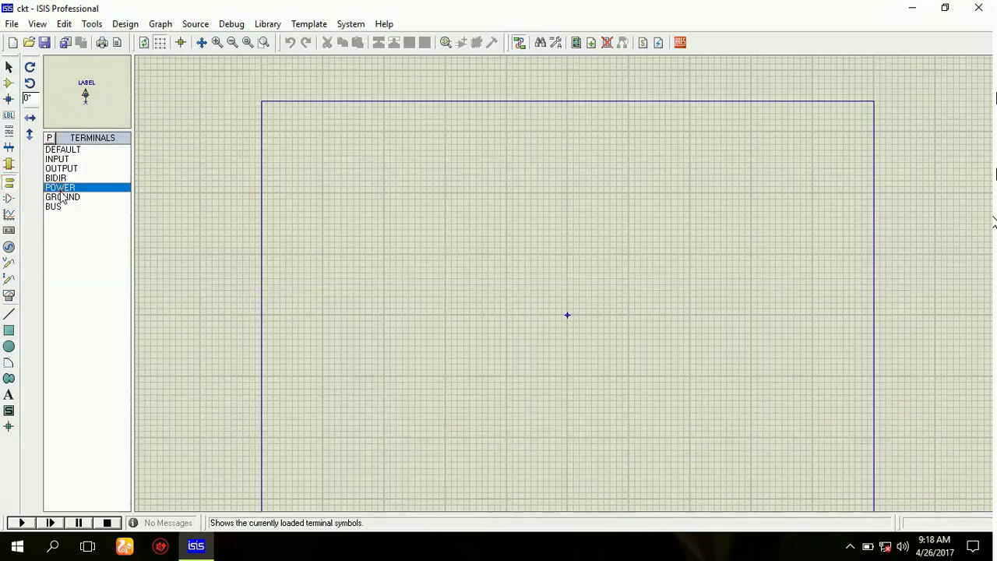
click(62, 198)
click(65, 188)
click(69, 200)
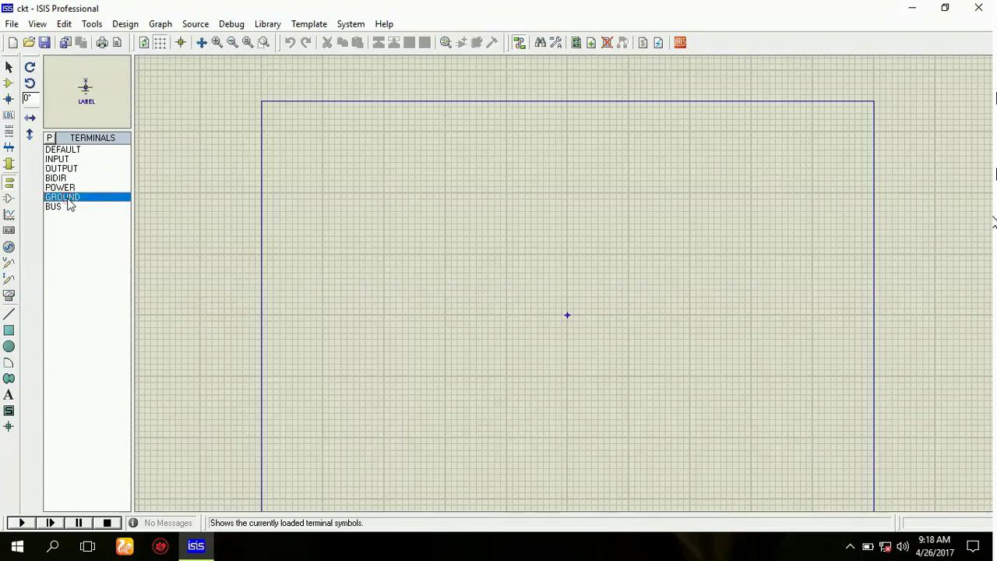
Step: Place a POWER terminal inside the sheet border, in the upper-left area of the schematic
click(65, 188)
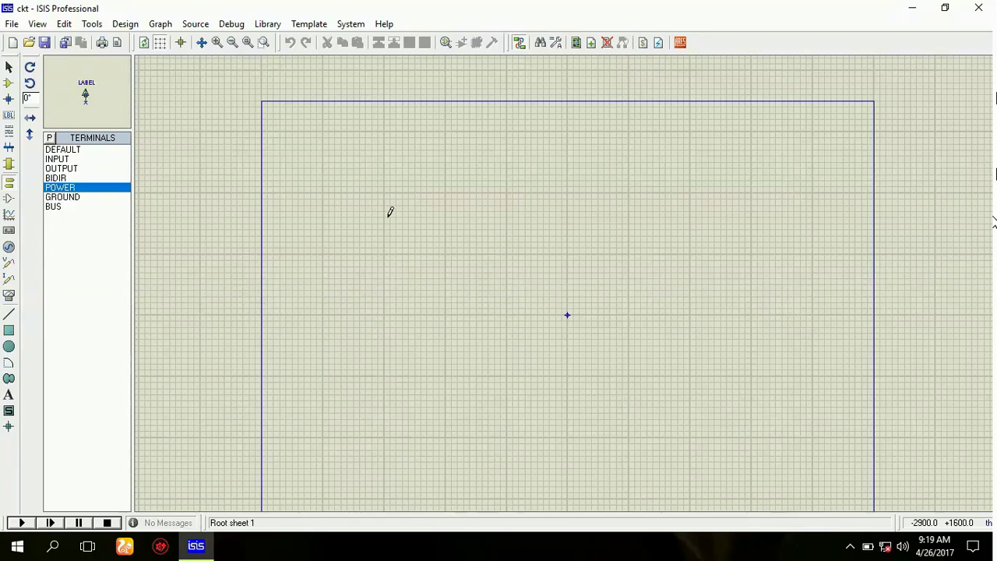
key(F6)
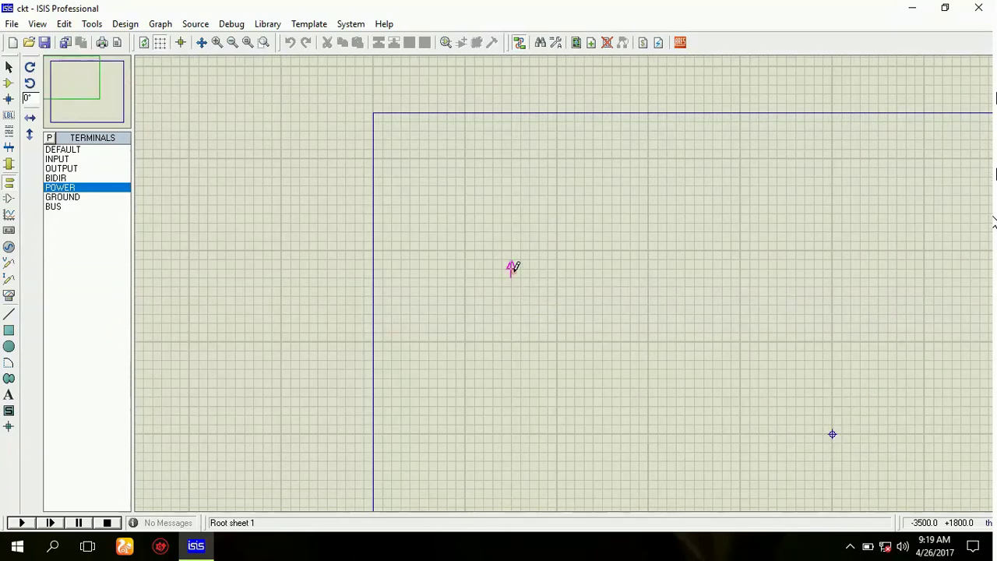
key(F6)
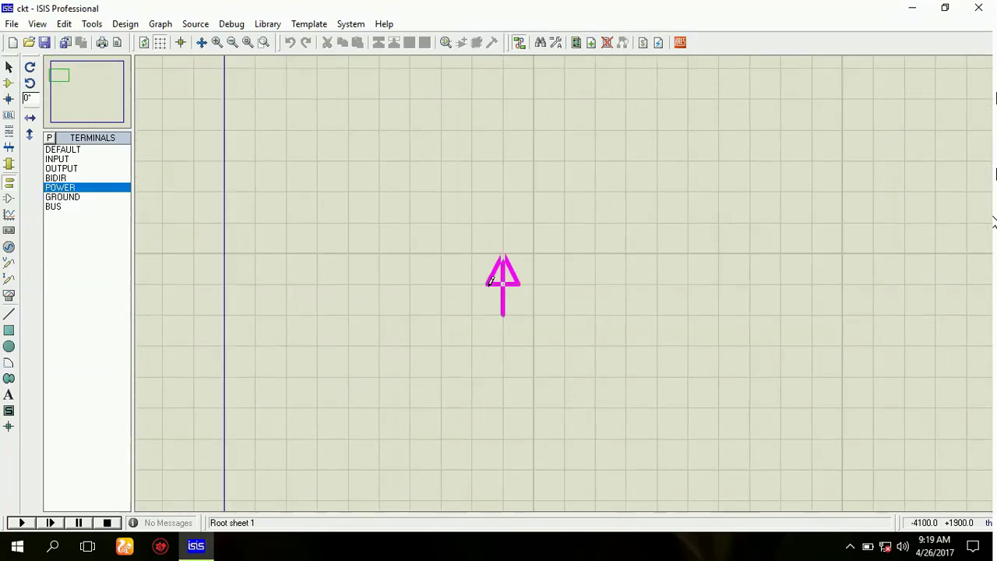
key(F7)
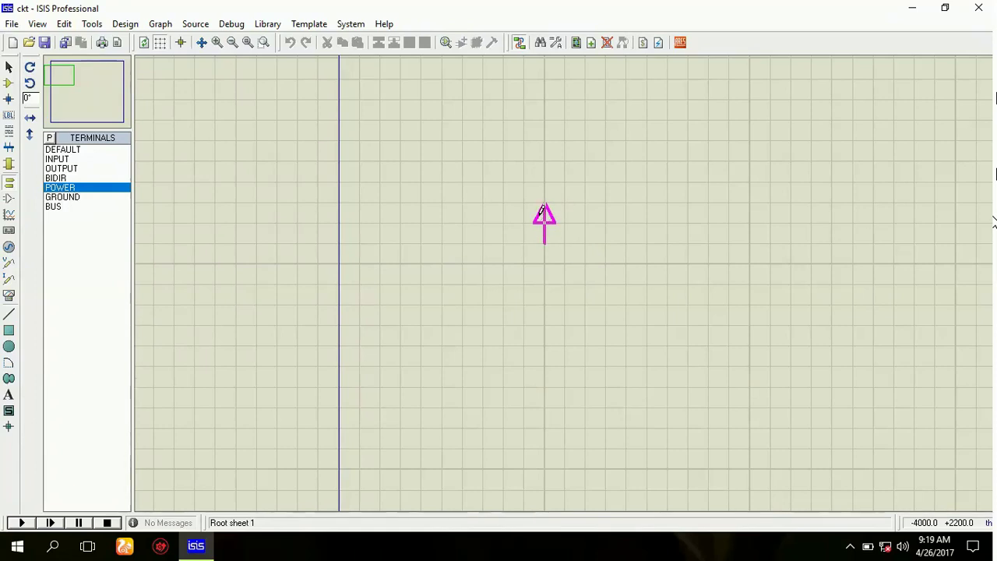
click(543, 212)
Step: Edit the placed power terminal's properties and set its label string to VCC
scroll(566, 278, up, 3)
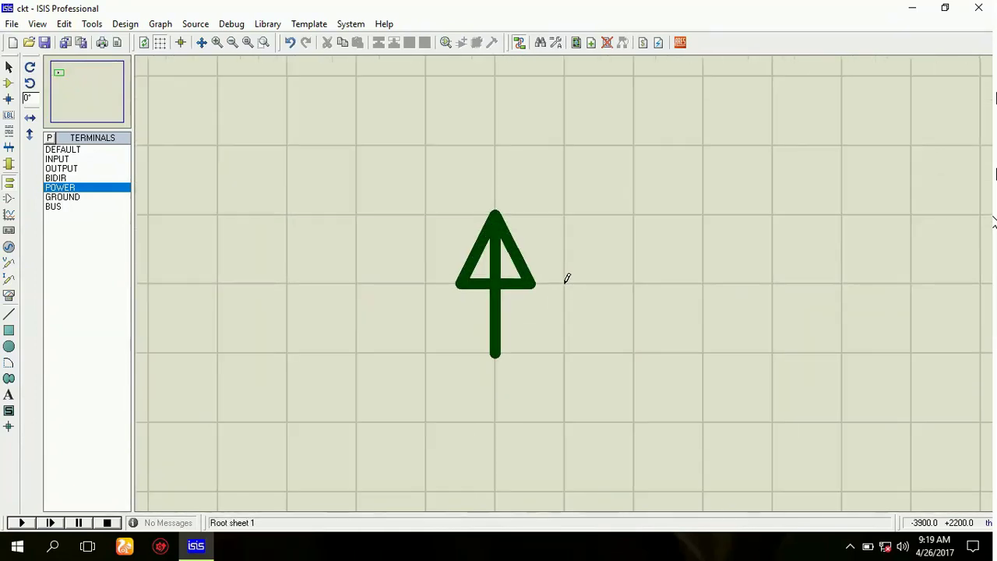
scroll(561, 284, down, 2)
scroll(610, 270, up, 2)
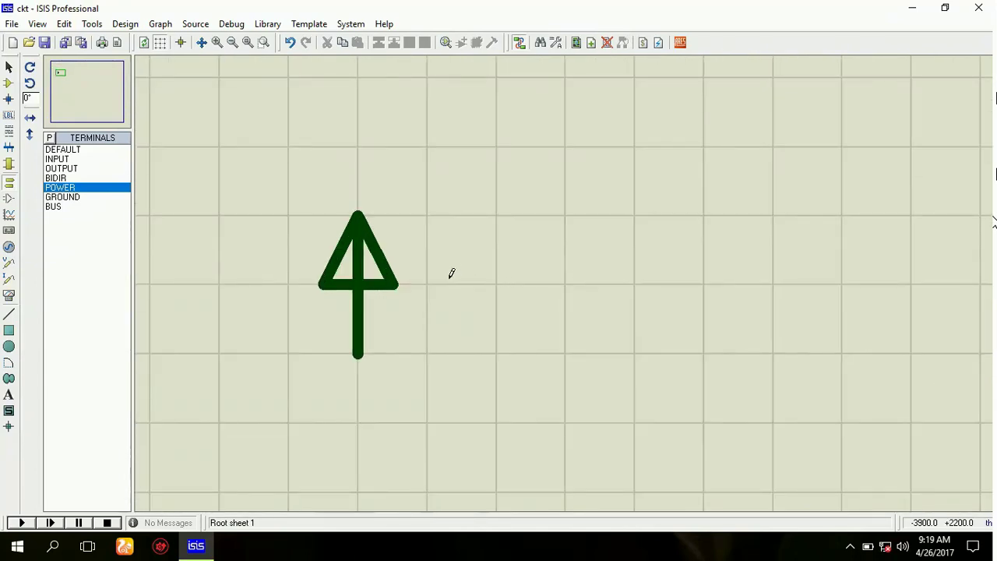
scroll(443, 284, down, 1)
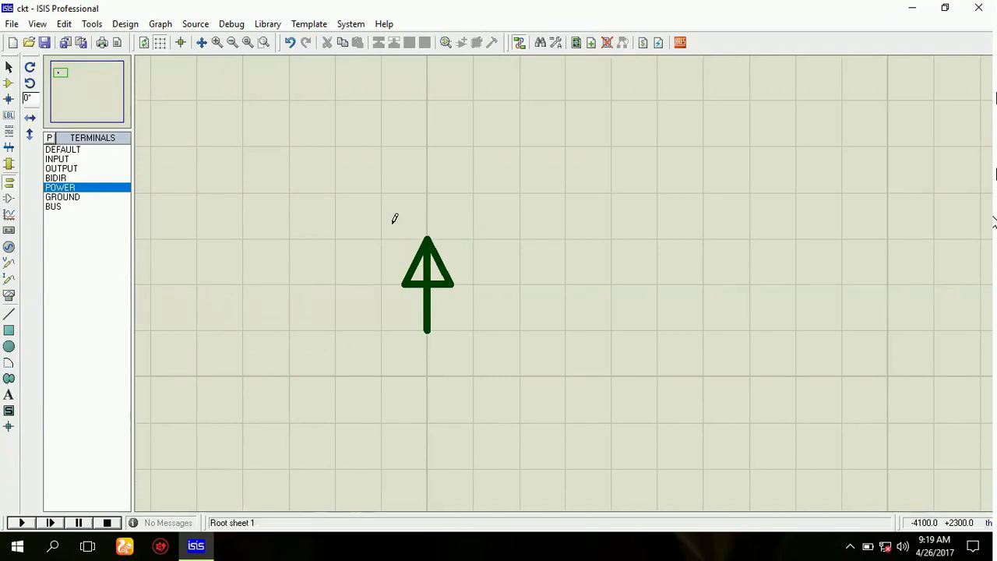
right_click(443, 275)
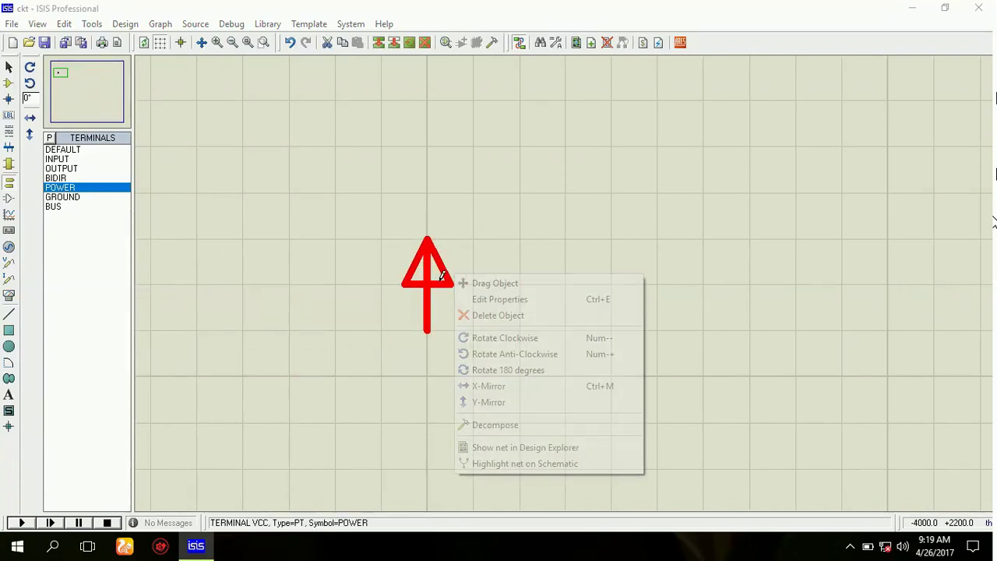
click(480, 304)
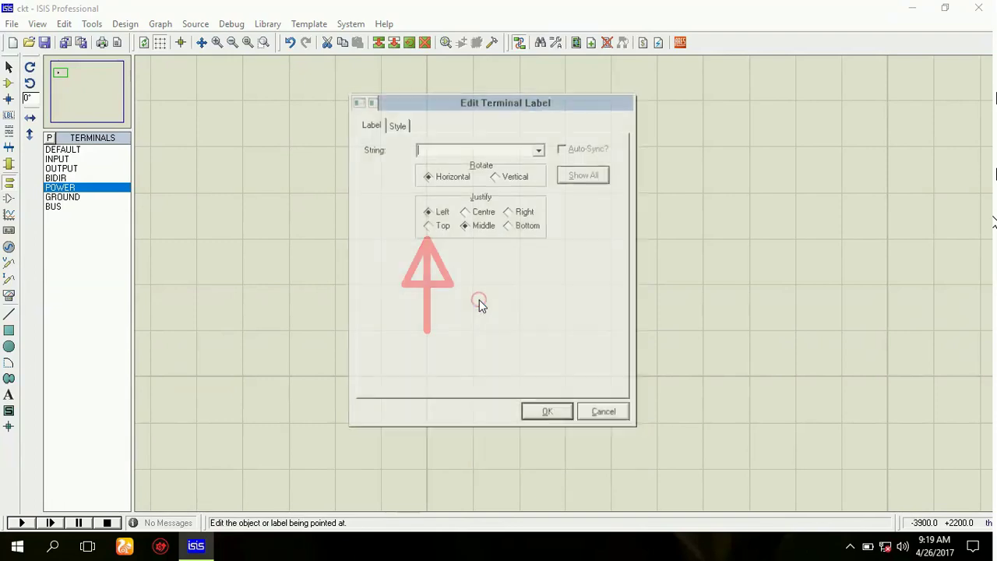
click(539, 148)
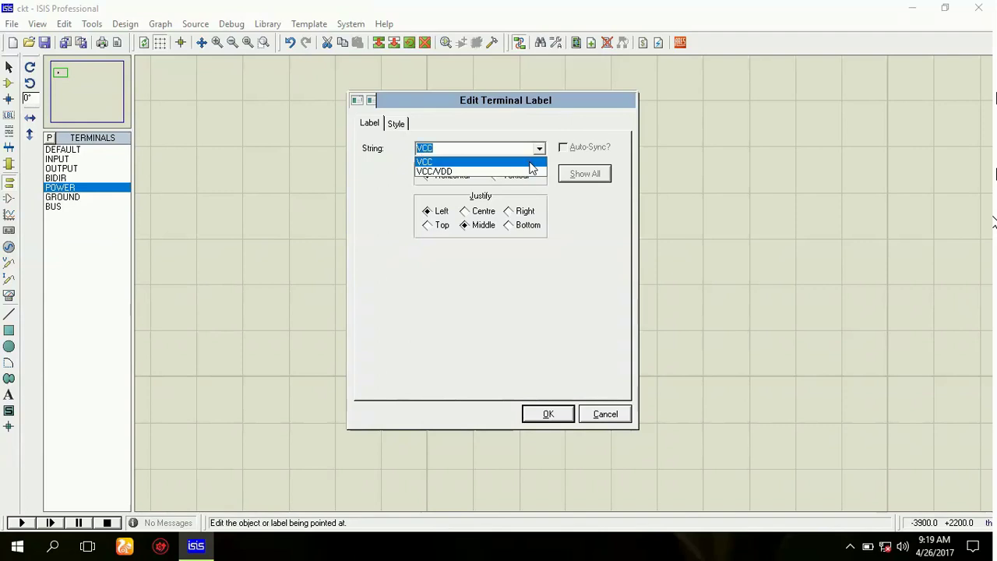
click(529, 162)
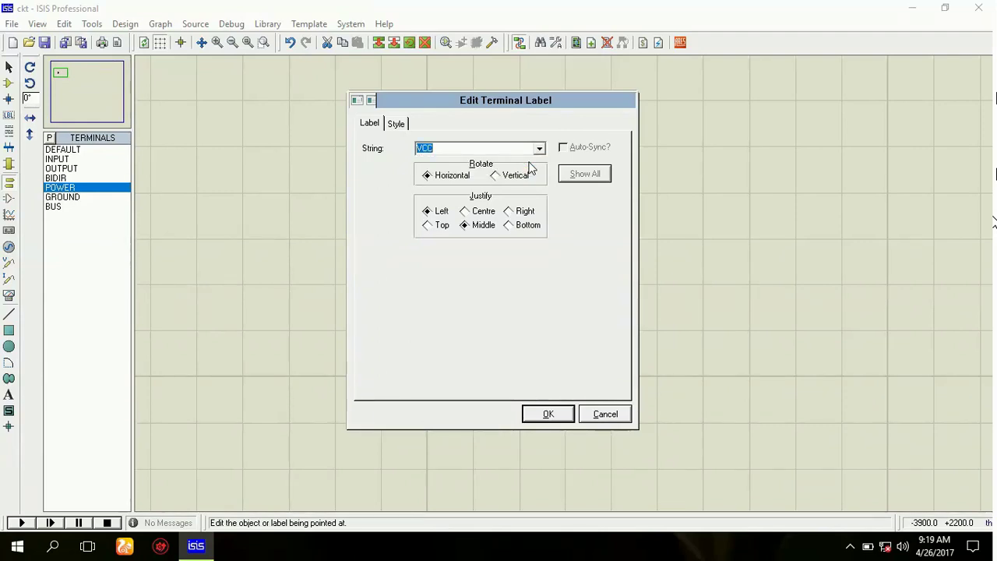
click(549, 415)
click(566, 372)
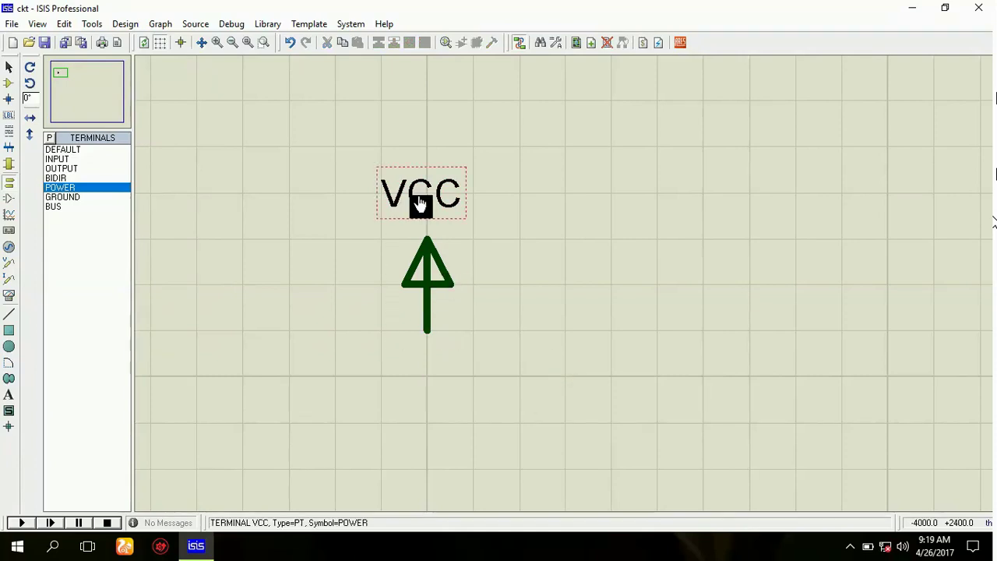
scroll(421, 201, down, 1)
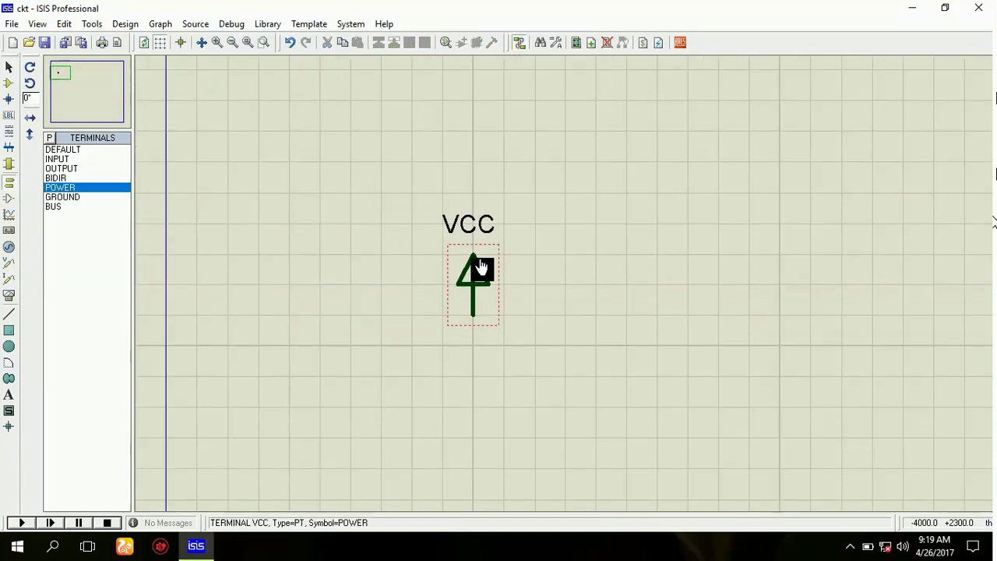
Step: Place a GROUND terminal a short distance to the right of the VCC power terminal
drag(423, 187, 566, 377)
click(584, 312)
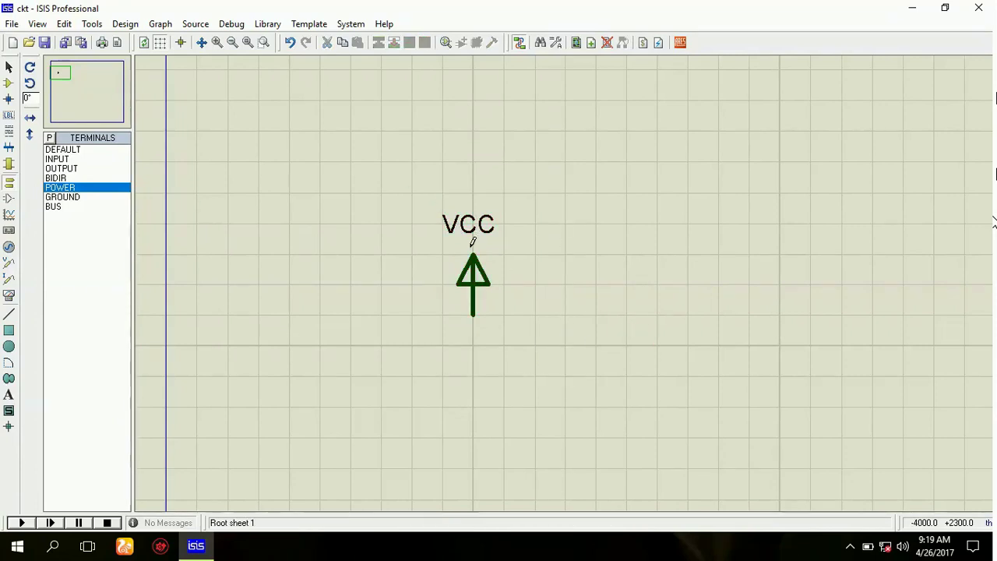
click(74, 199)
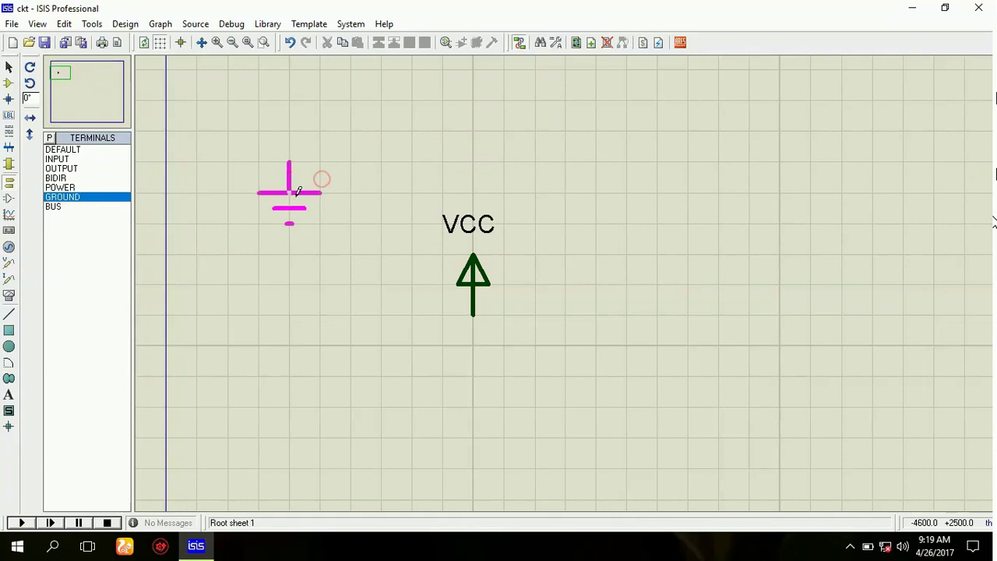
scroll(566, 308, down, 1)
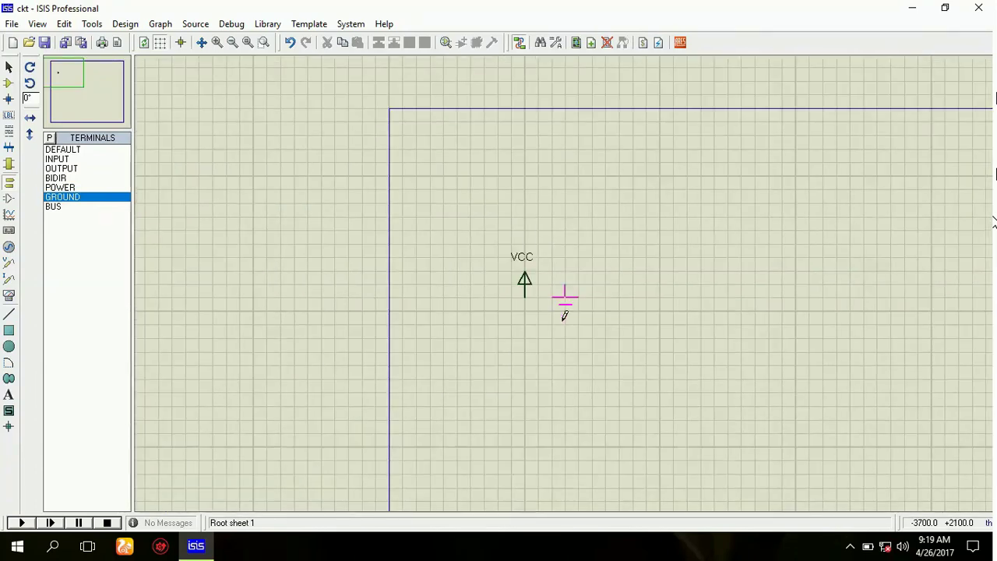
scroll(597, 289, up, 2)
click(565, 278)
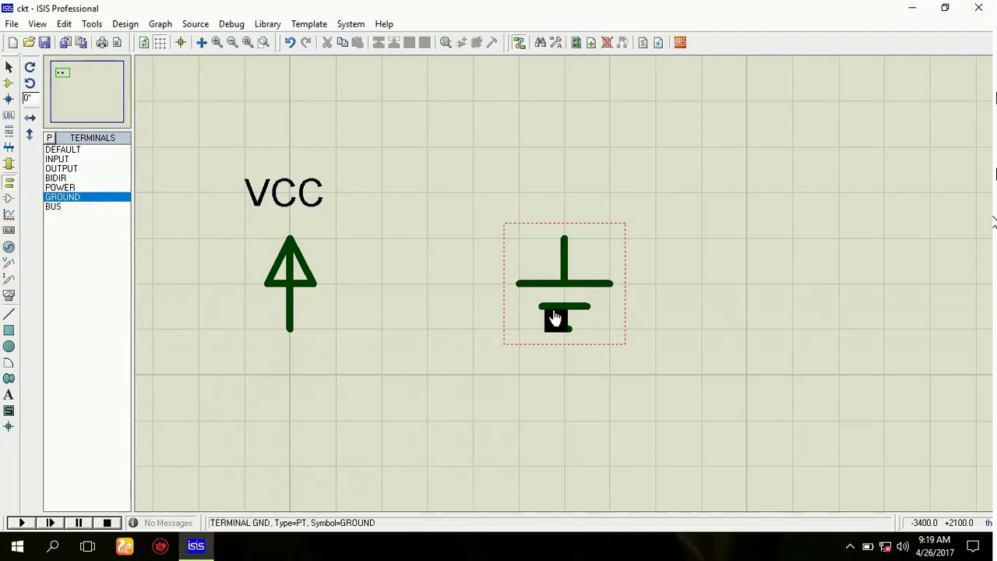
scroll(554, 318, down, 2)
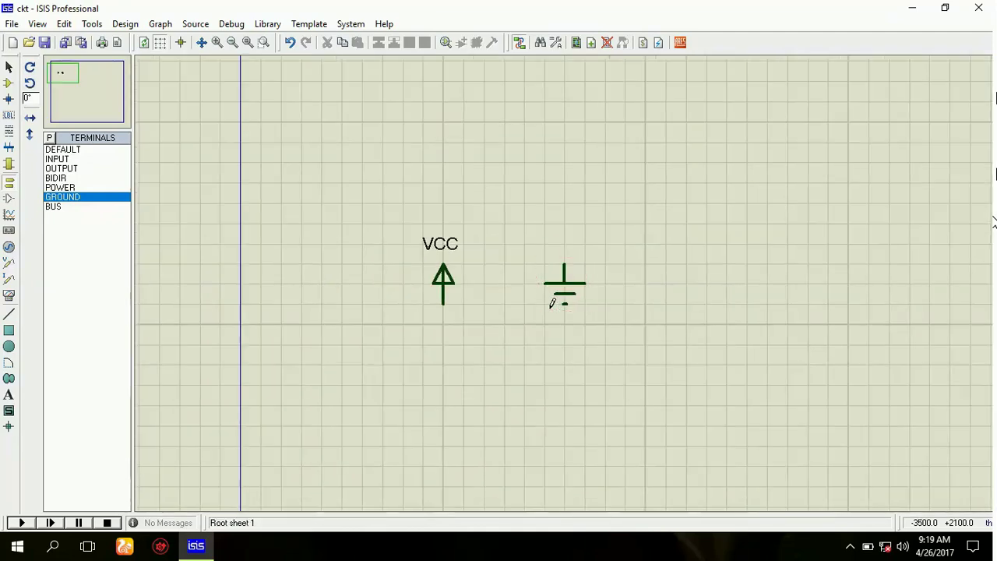
Step: Switch to simulation graph mode and look through the available graph types, including DIGITAL, MIXED, FREQUENCY, TRANSFER, NOISE, DC SWEEP and AC SWEEP
click(9, 216)
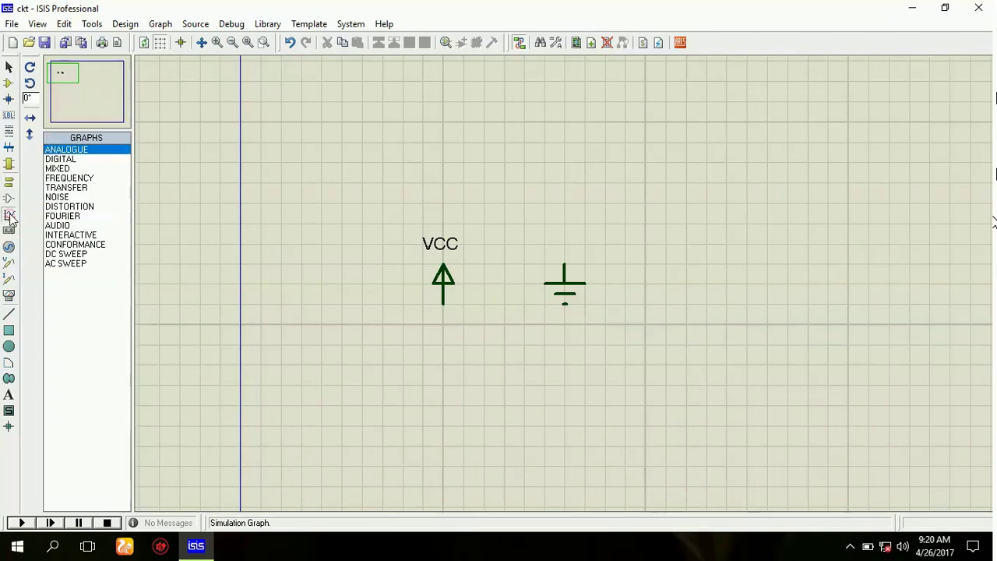
click(78, 159)
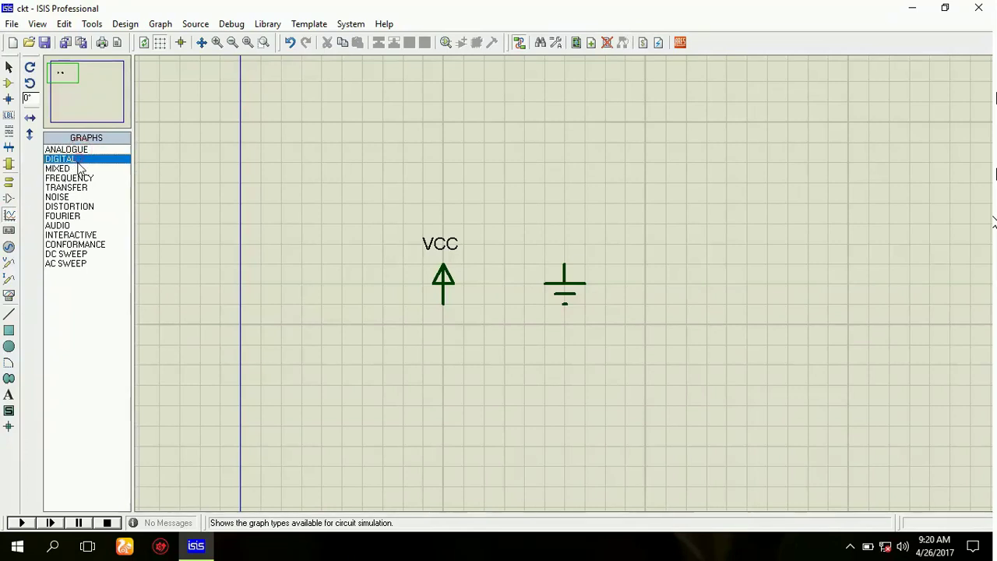
click(77, 168)
click(76, 178)
click(77, 187)
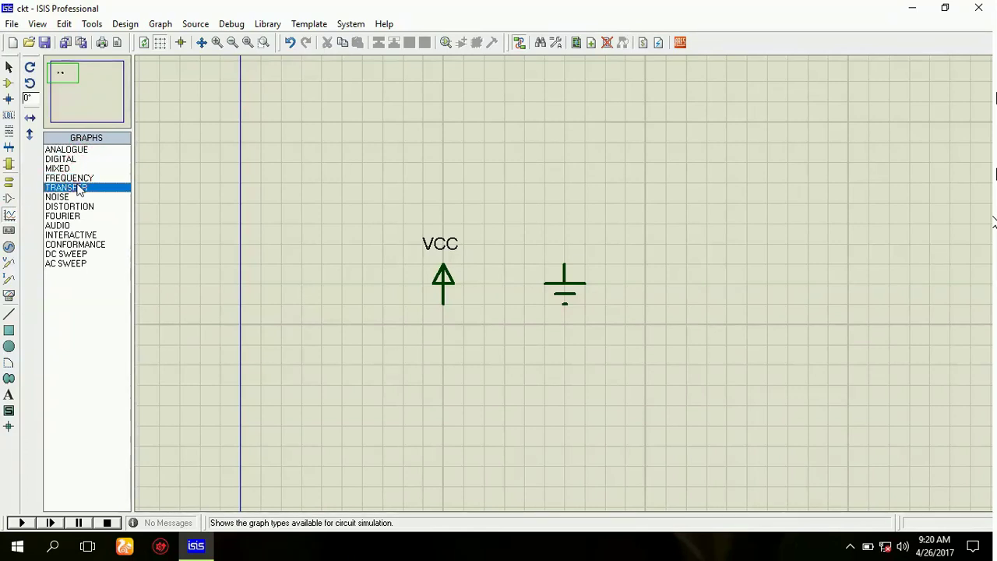
click(76, 196)
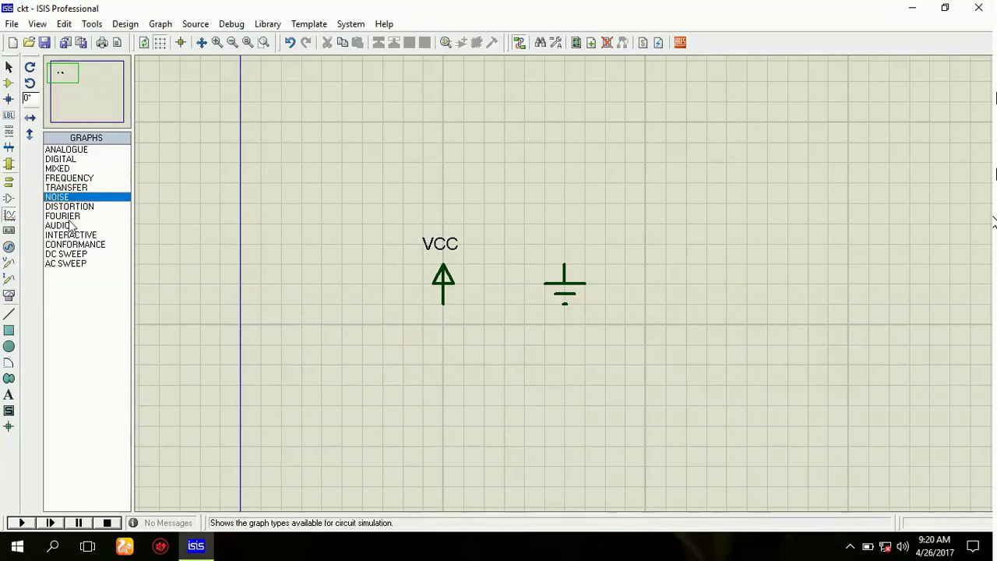
click(78, 257)
click(79, 265)
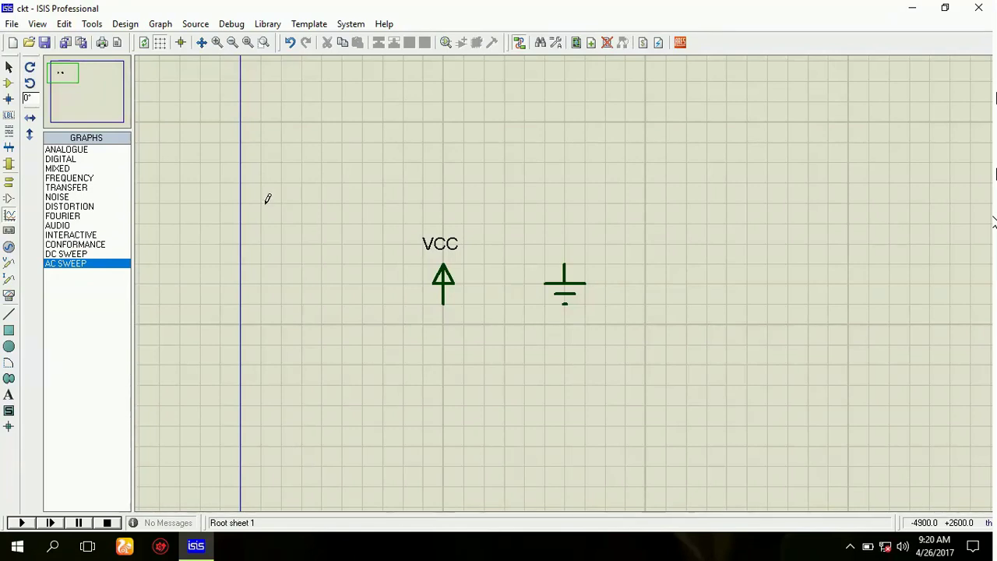
Step: Delete the VCC power terminal and the ground terminal from the schematic
right_click(441, 278)
right_click(441, 278)
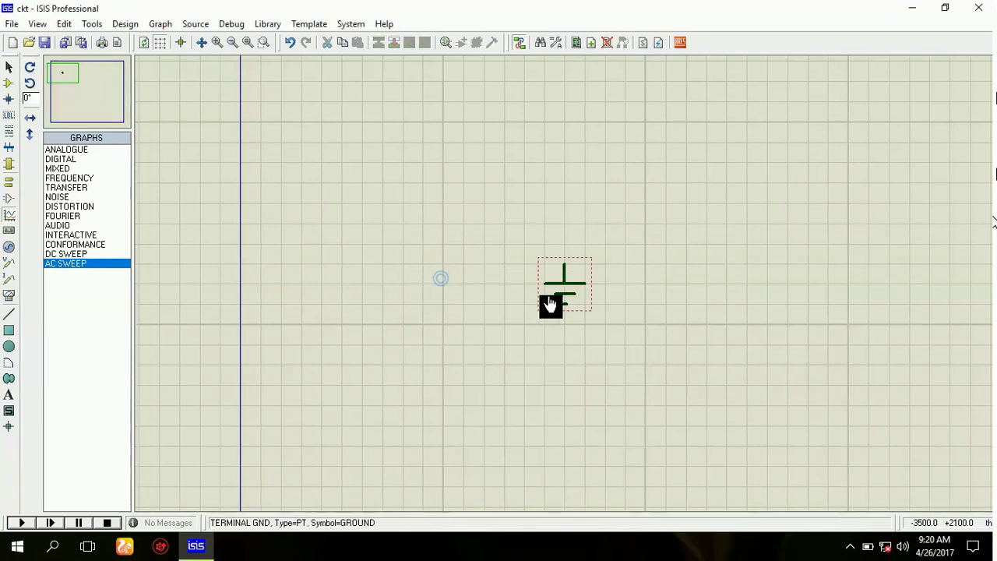
right_click(557, 300)
right_click(557, 300)
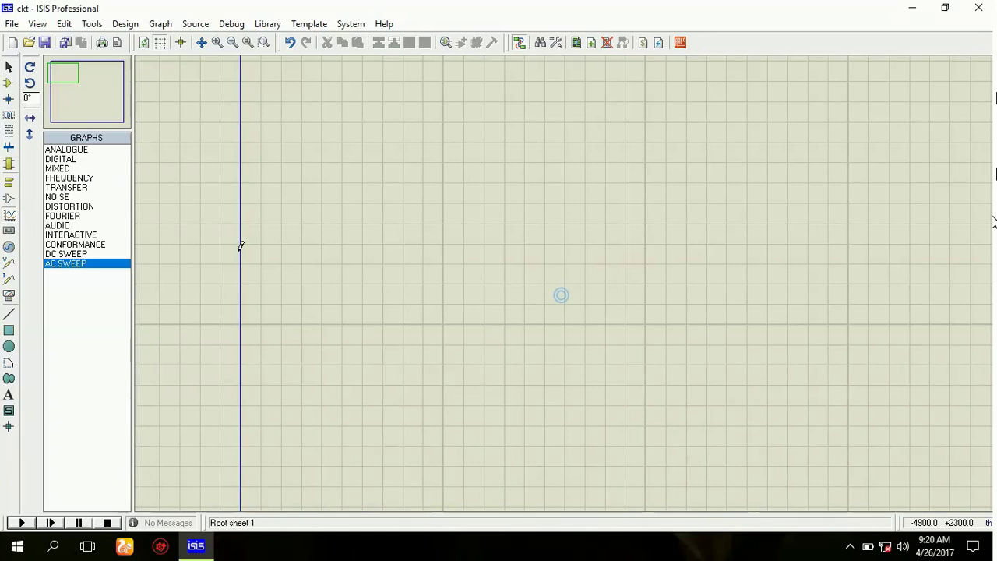
Step: Review the DIGITAL, FREQUENCY, TRANSFER and NOISE graph types again
click(63, 159)
click(58, 179)
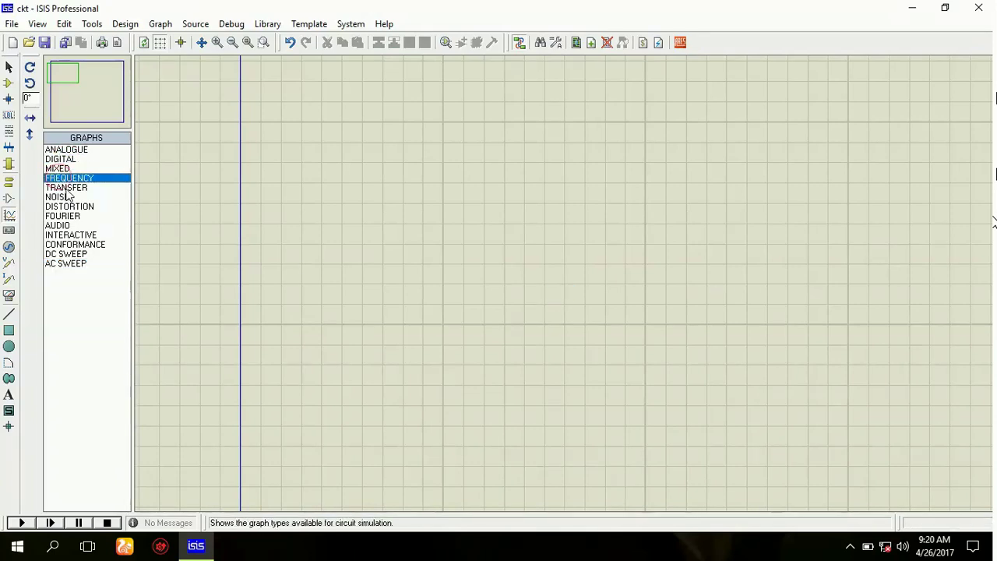
click(62, 187)
click(62, 197)
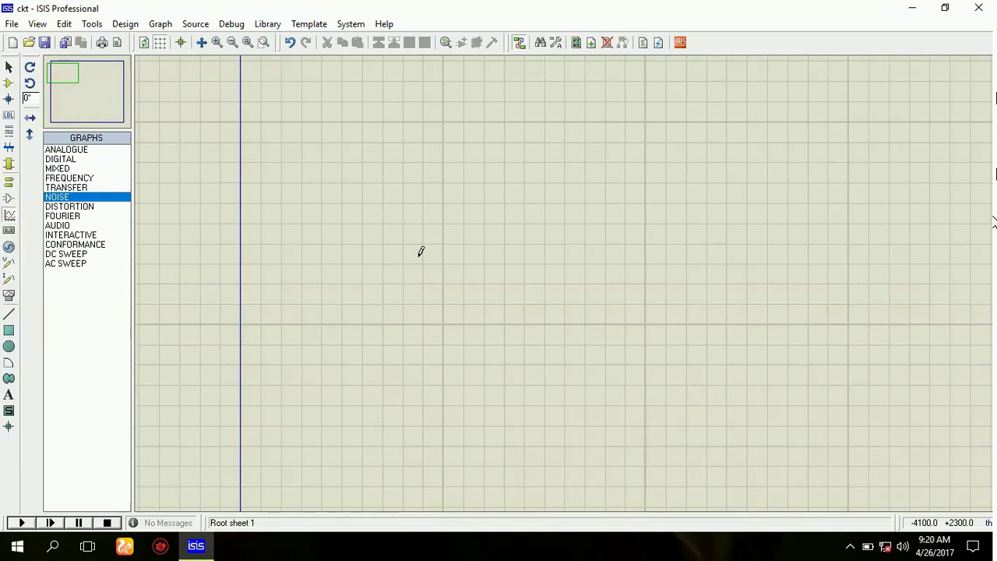
Step: Place a voltage probe in the upper-left area of the empty sheet
click(9, 263)
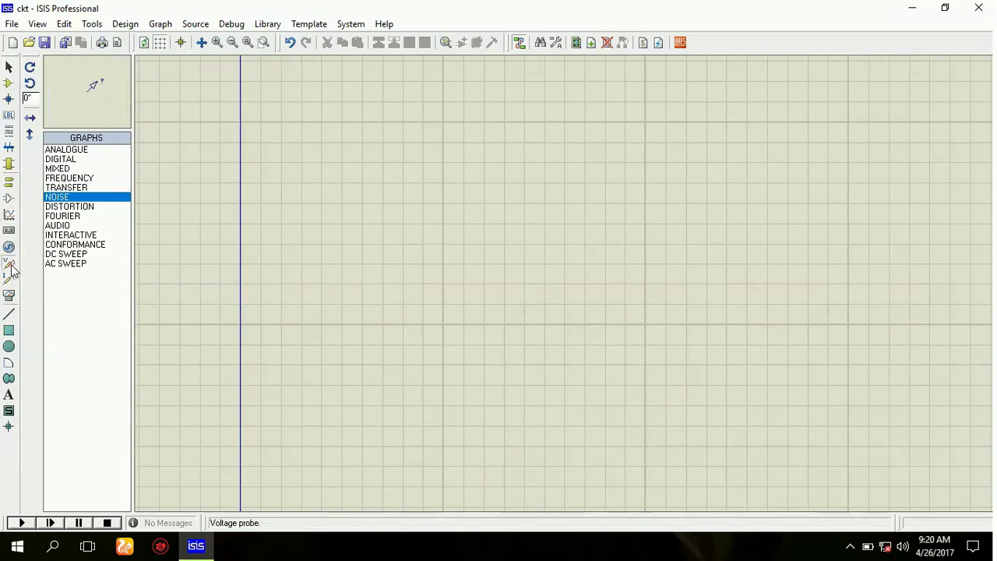
click(403, 243)
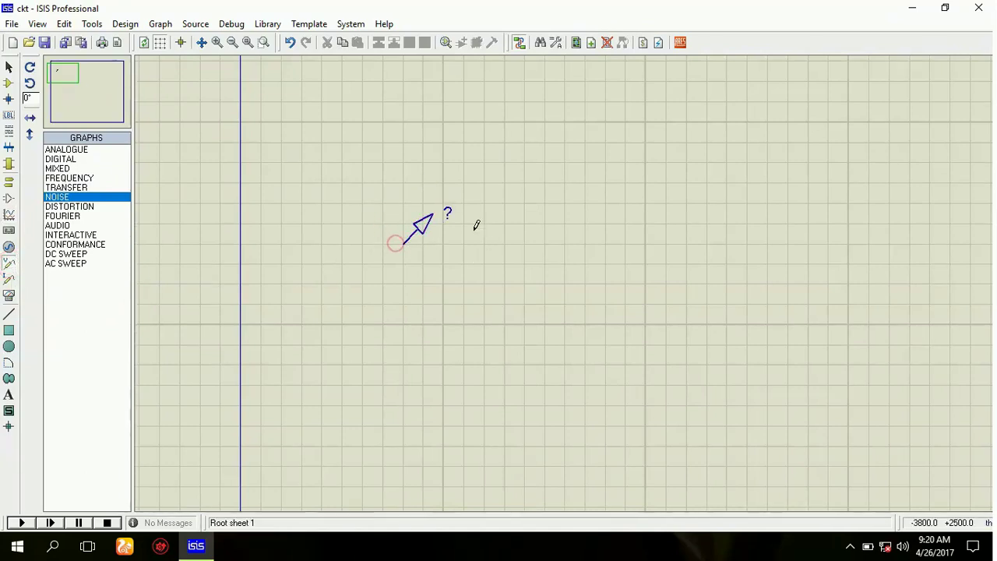
drag(363, 184, 503, 302)
click(529, 264)
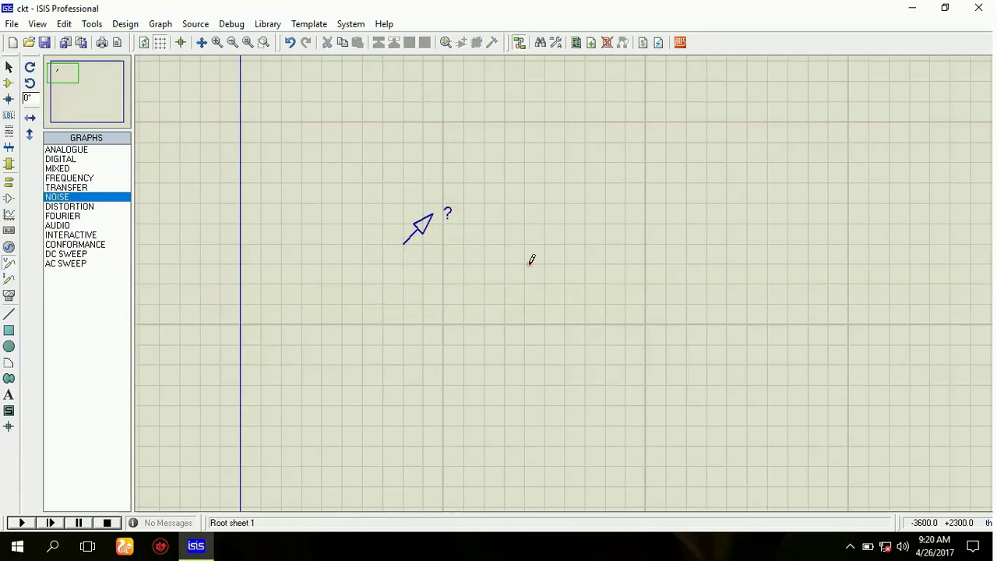
scroll(514, 249, down, 1)
scroll(560, 282, down, 1)
scroll(625, 281, up, 1)
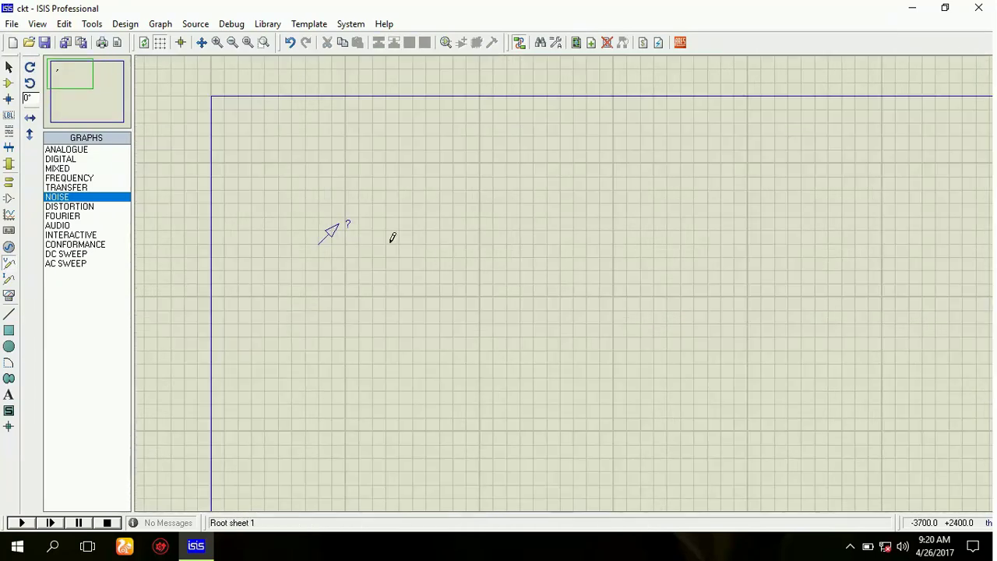
Step: Place a current probe just below and to the right of the voltage probe
click(9, 282)
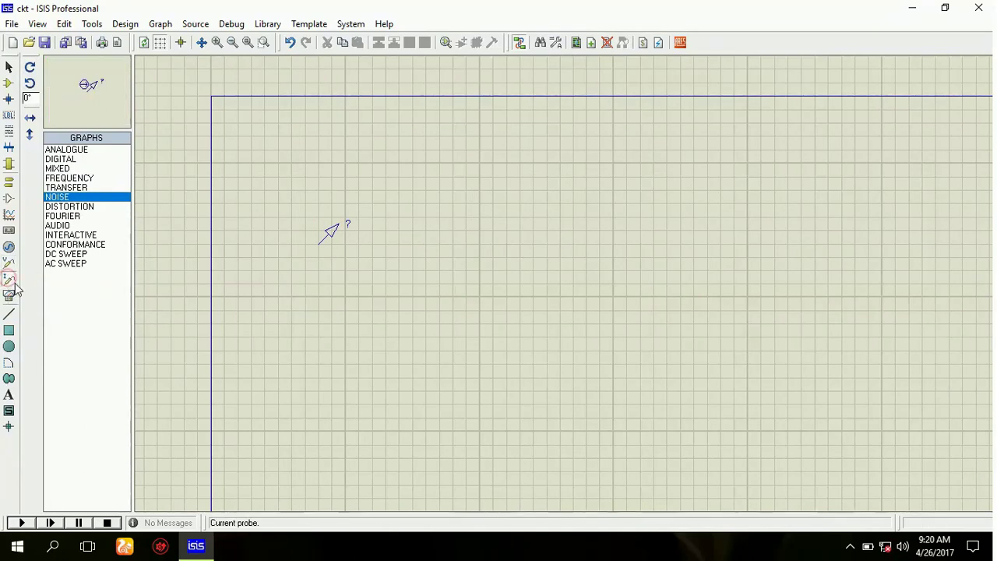
click(384, 278)
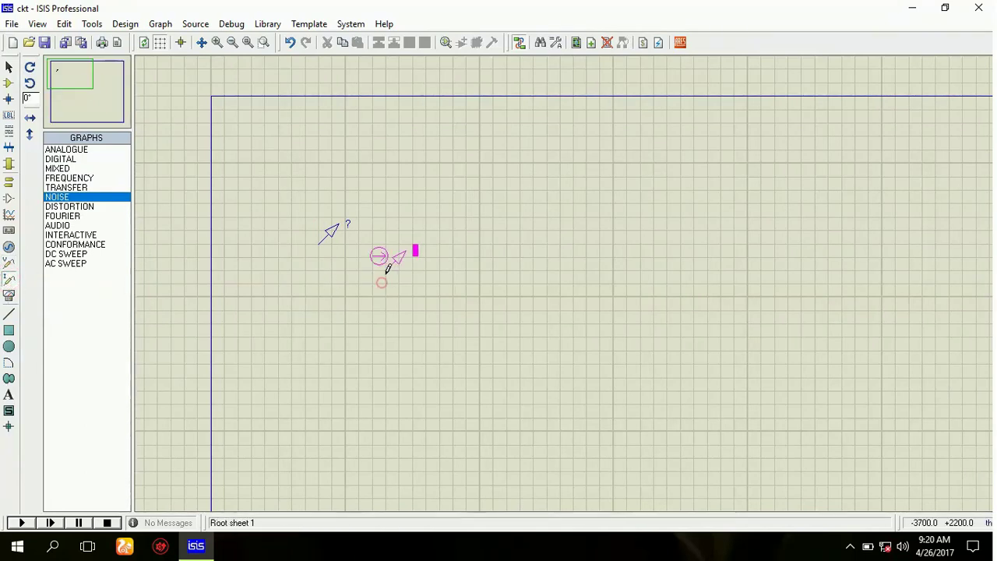
click(383, 266)
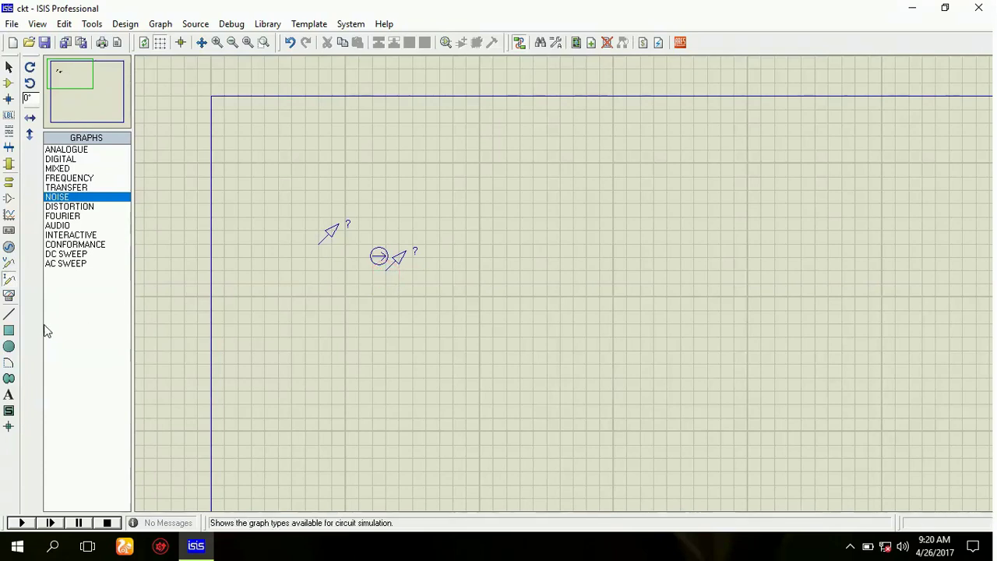
Step: Switch to virtual instruments mode and preview the LOGIC ANALYSER, COUNTER TIMER, VIRTUAL TERMINAL and OSCILLOSCOPE
click(9, 297)
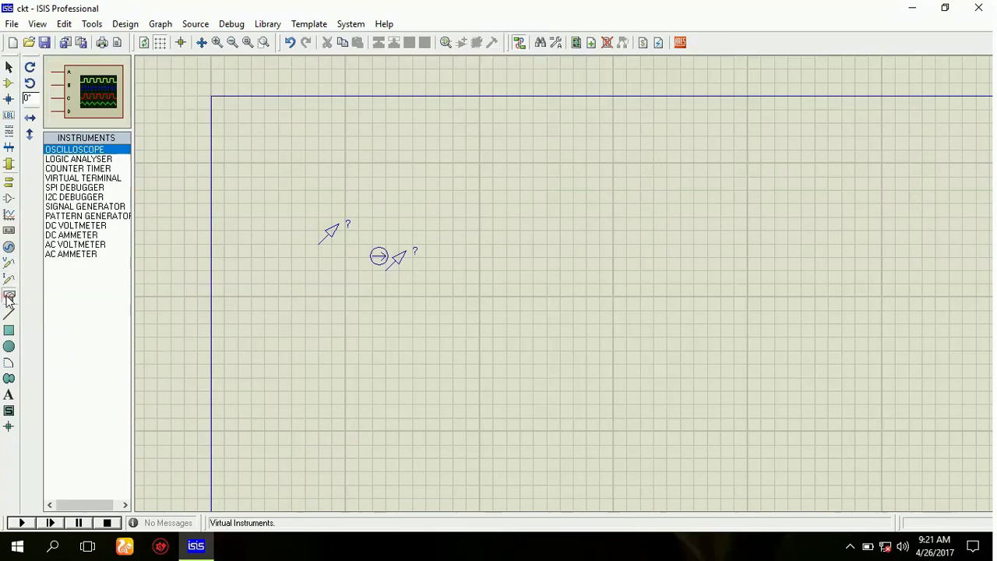
click(86, 160)
click(85, 169)
click(86, 178)
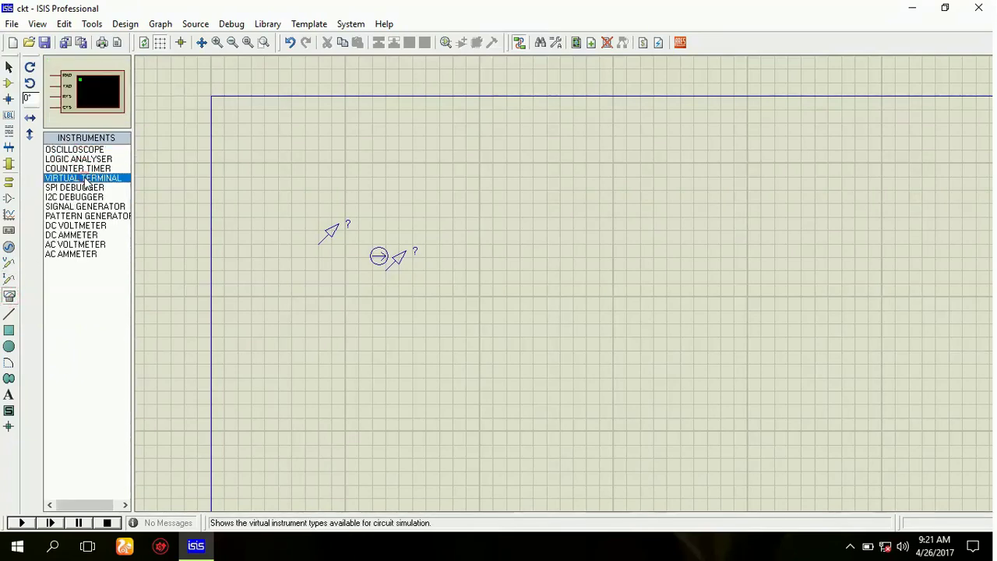
click(81, 150)
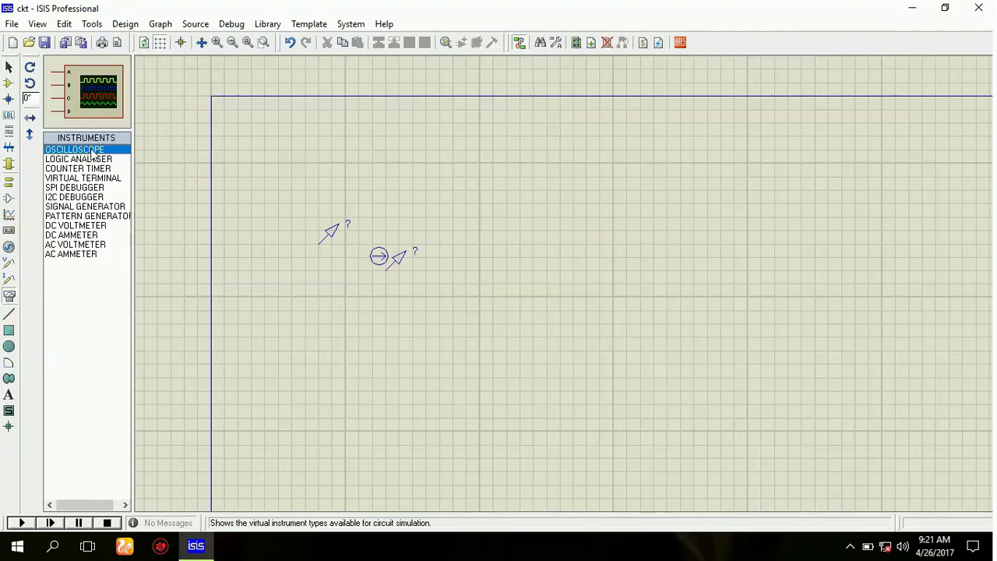
Step: Delete the voltage probe and the current probe together
drag(291, 190, 479, 323)
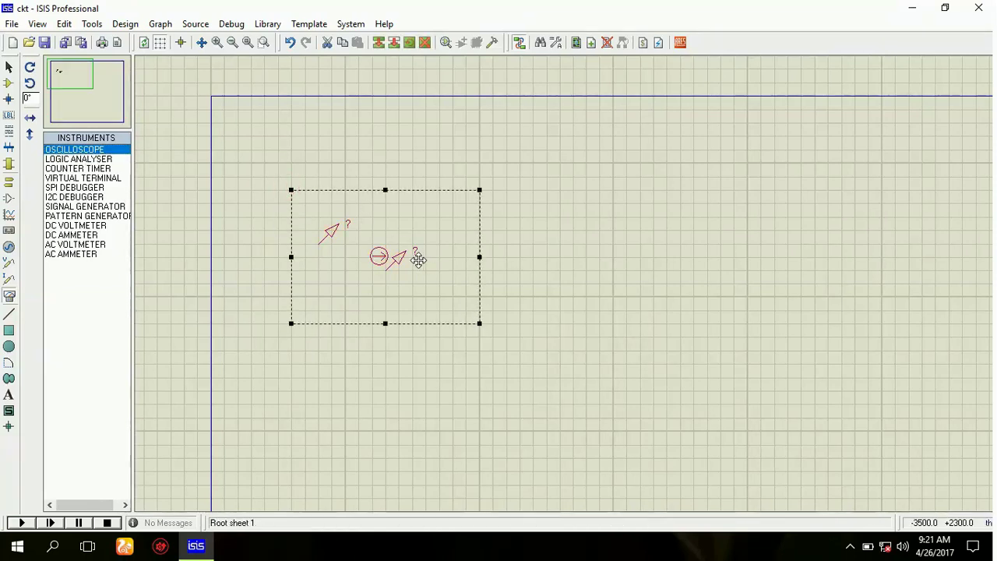
key(Delete)
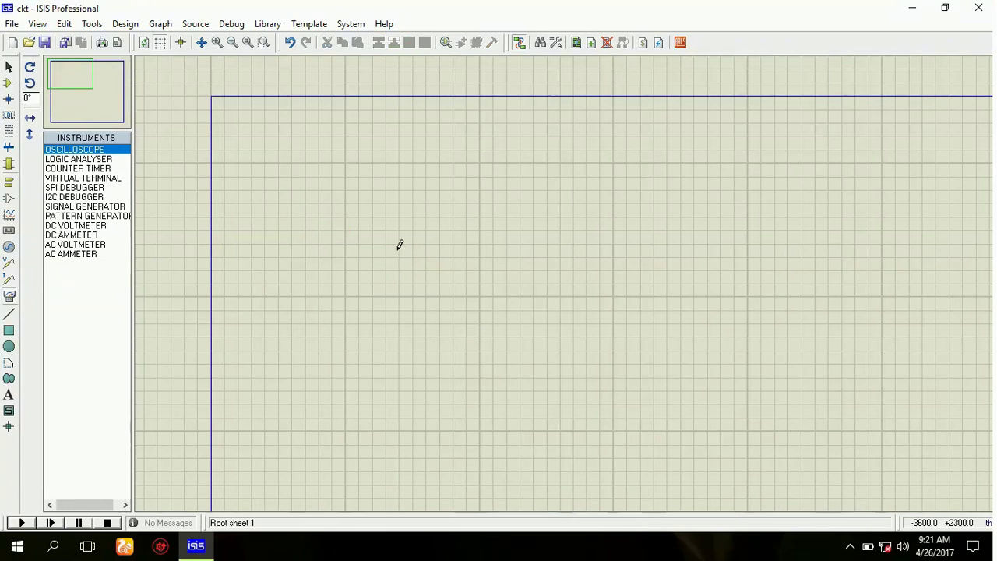
Step: Place an OSCILLOSCOPE instrument in the upper-left part of the sheet and view its A to D inputs up close
click(106, 154)
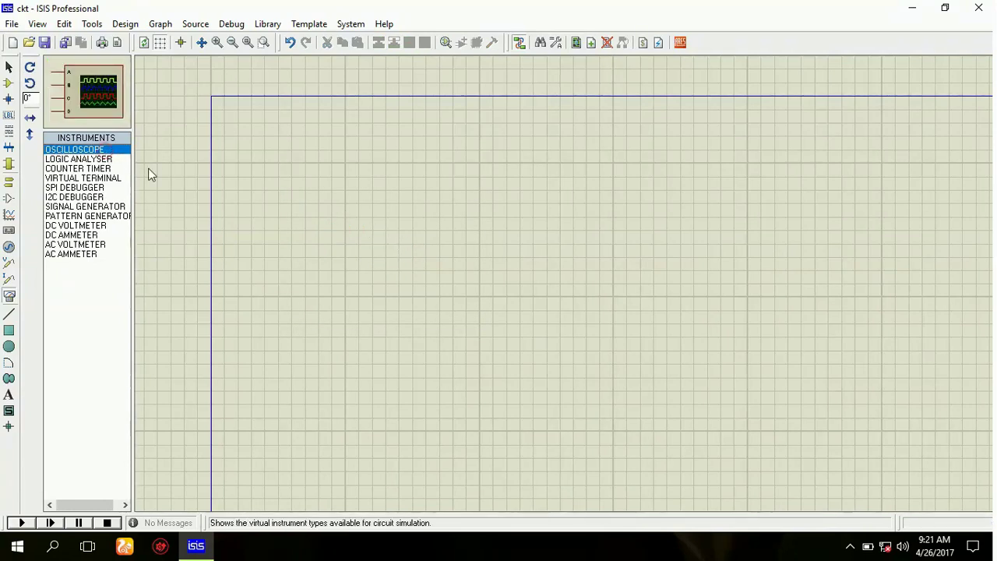
click(472, 189)
click(521, 252)
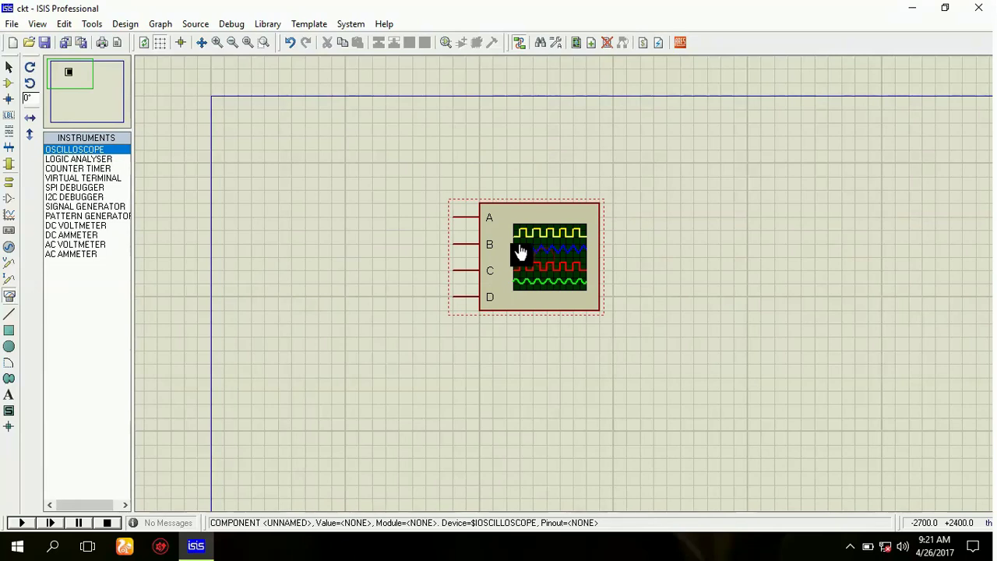
scroll(551, 252, up, 2)
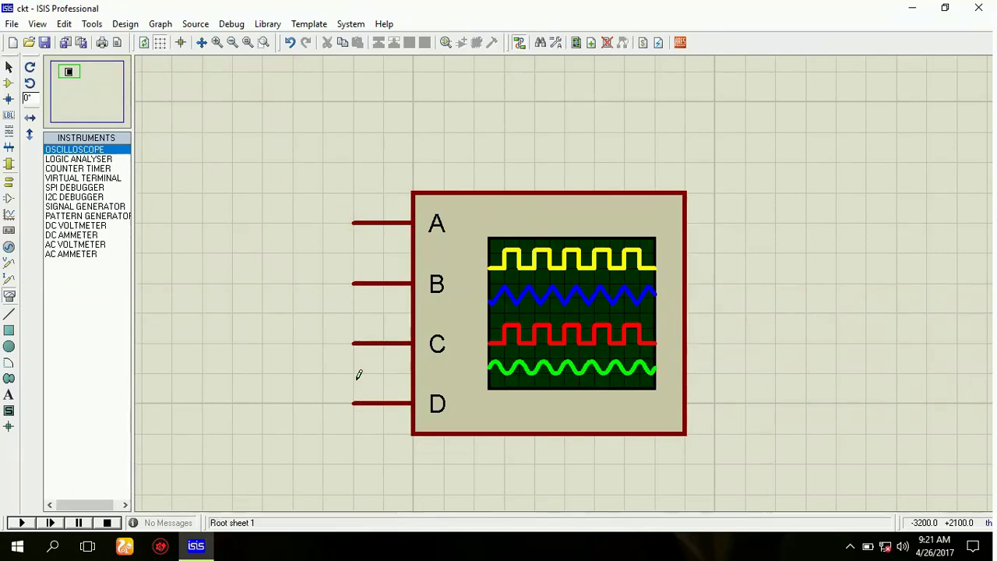
Step: Preview the SPI DEBUGGER, VIRTUAL TERMINAL, AC VOLTMETER, AC AMMETER and DC VOLTMETER instruments
click(82, 187)
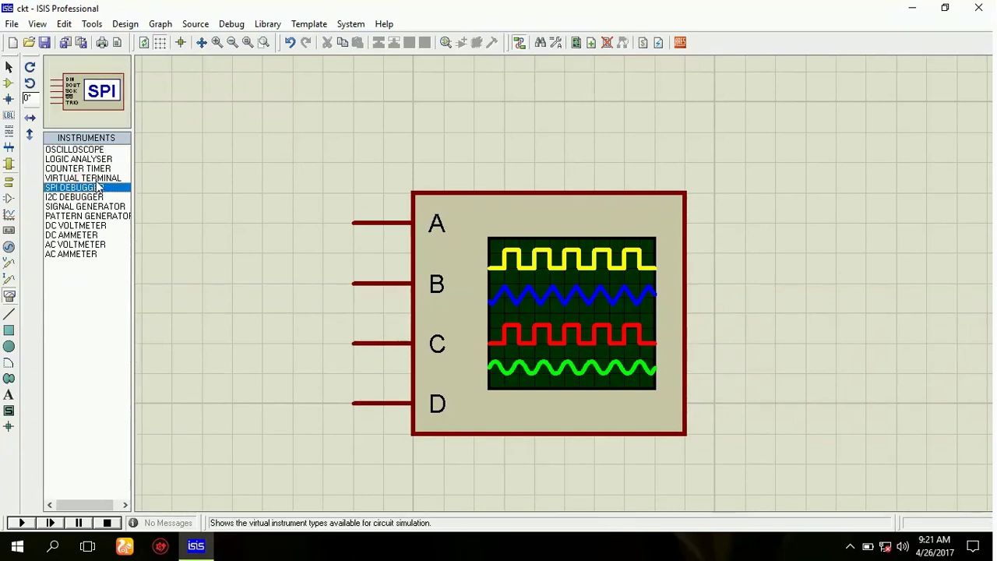
click(99, 180)
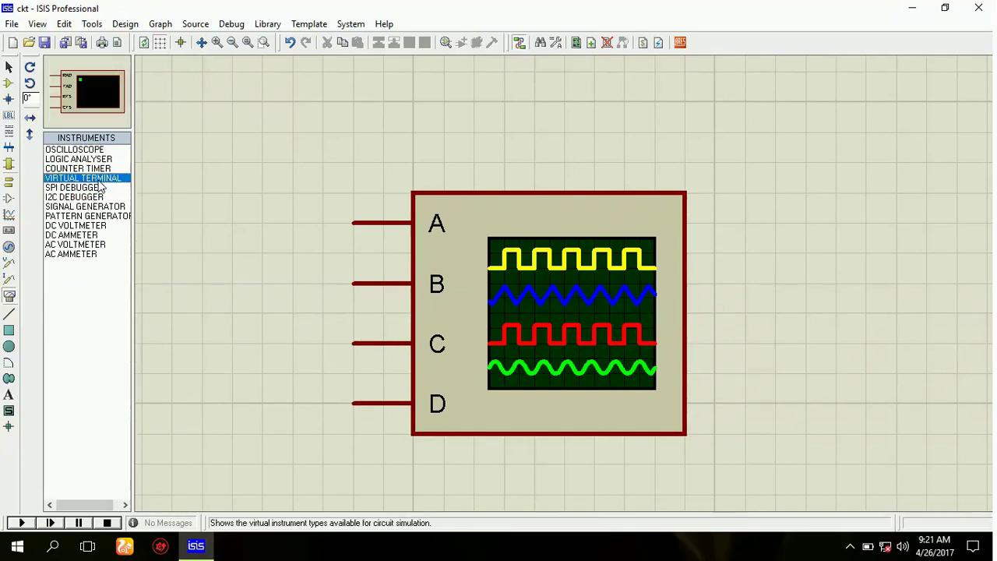
click(92, 246)
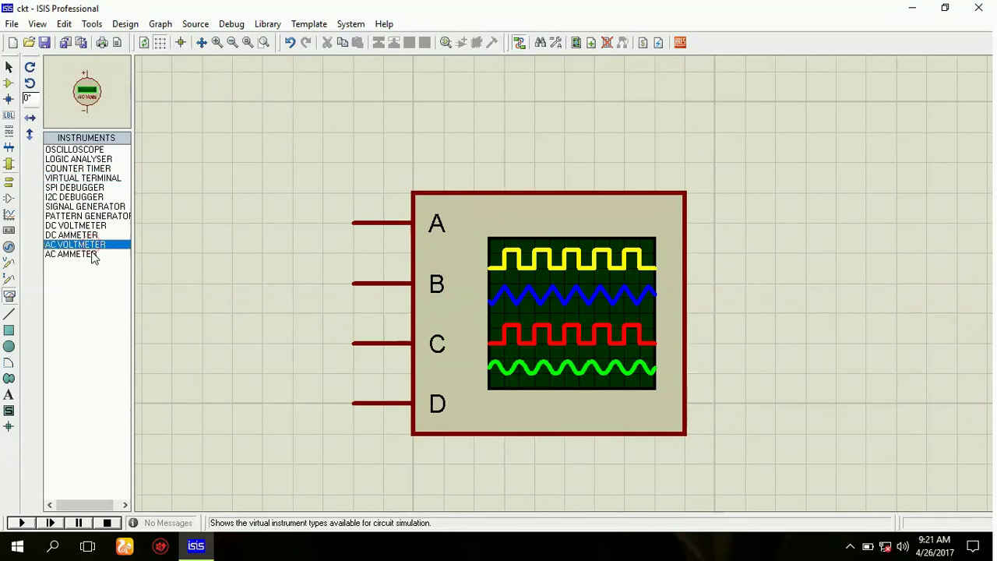
click(91, 255)
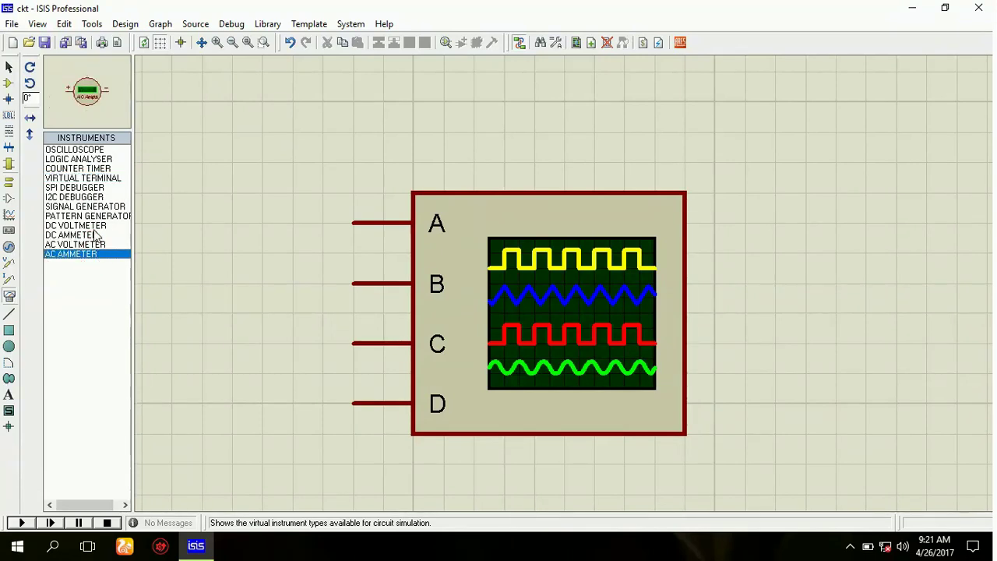
click(95, 226)
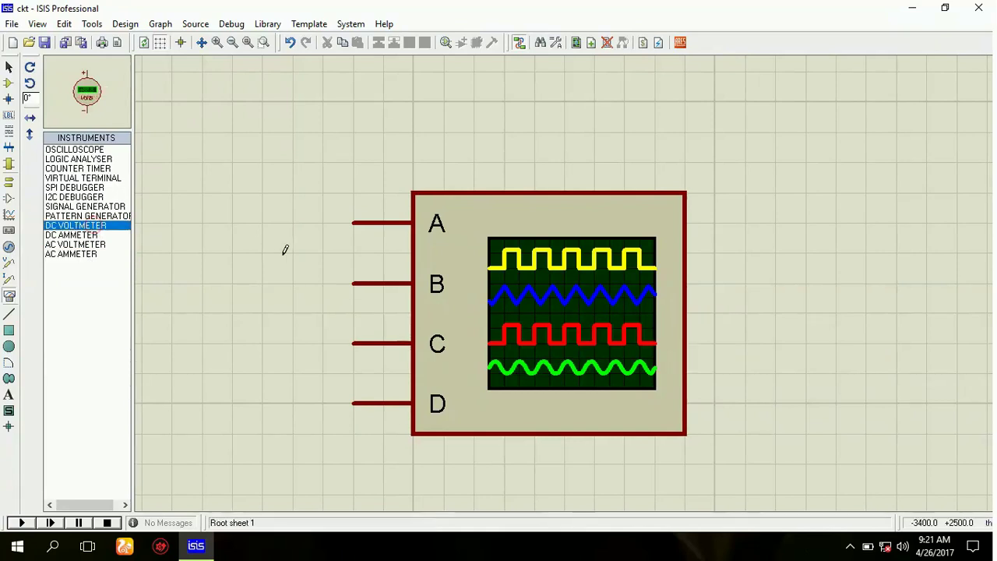
Step: Delete the oscilloscope from the schematic
right_click(521, 273)
right_click(522, 272)
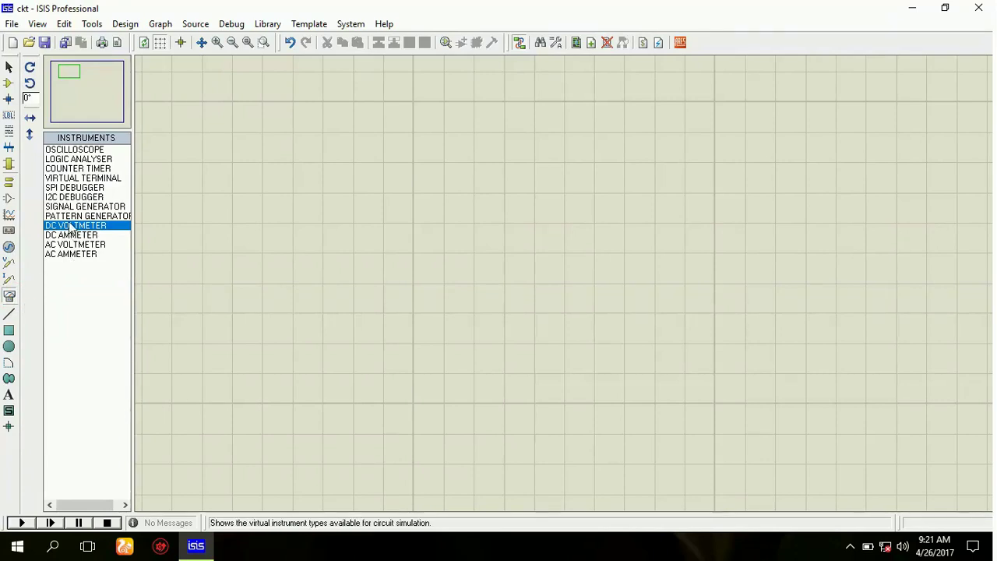
Step: Place an LED-GREEN device in the upper-left part of the sheet
scroll(333, 203, down, 3)
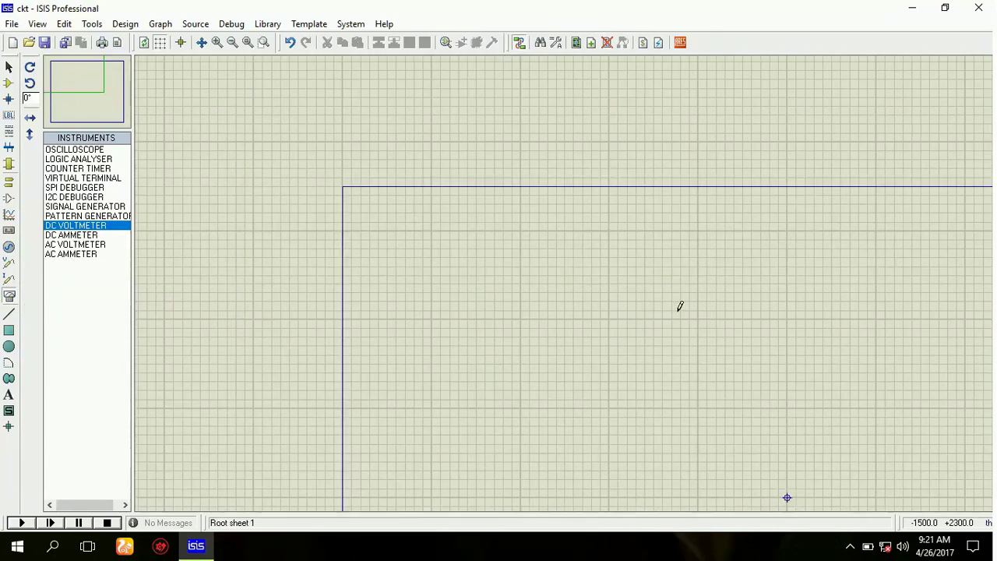
scroll(723, 318, up, 1)
scroll(594, 293, down, 1)
scroll(615, 366, up, 1)
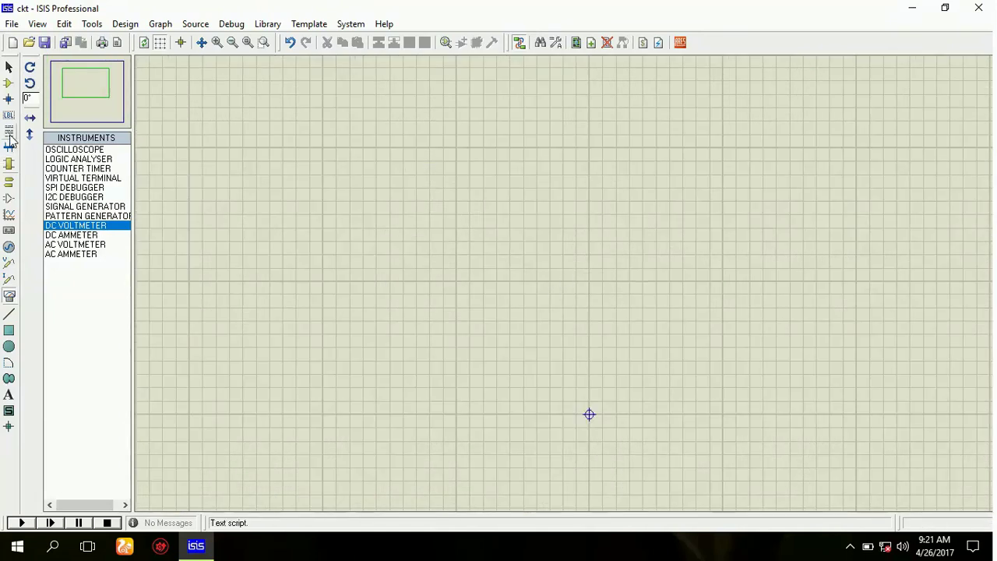
click(8, 84)
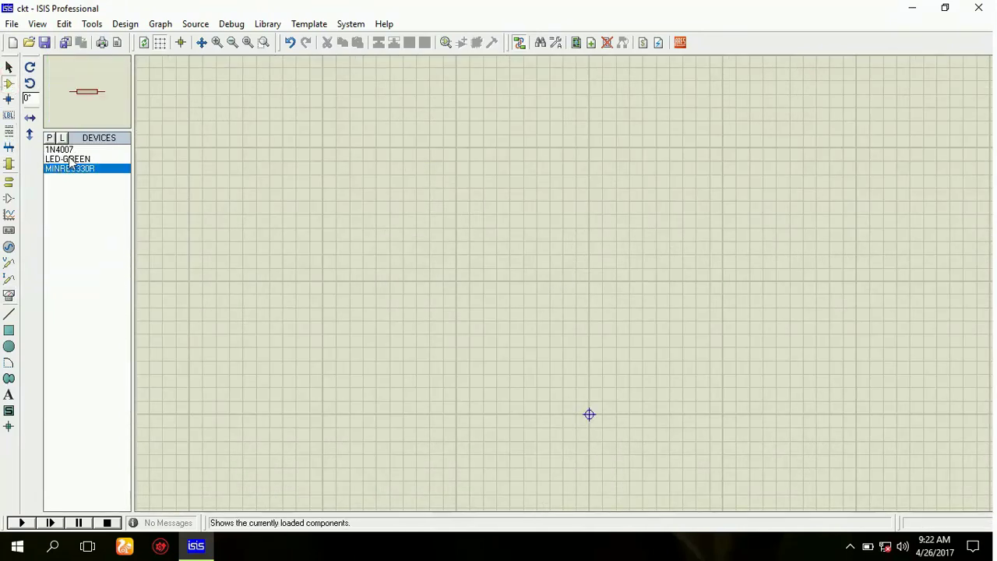
click(70, 159)
click(361, 198)
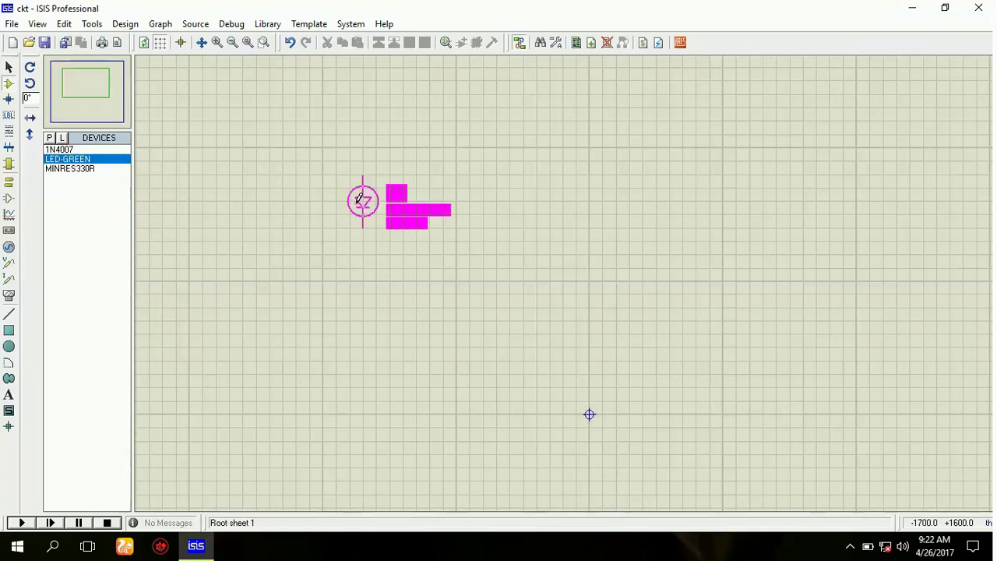
click(397, 293)
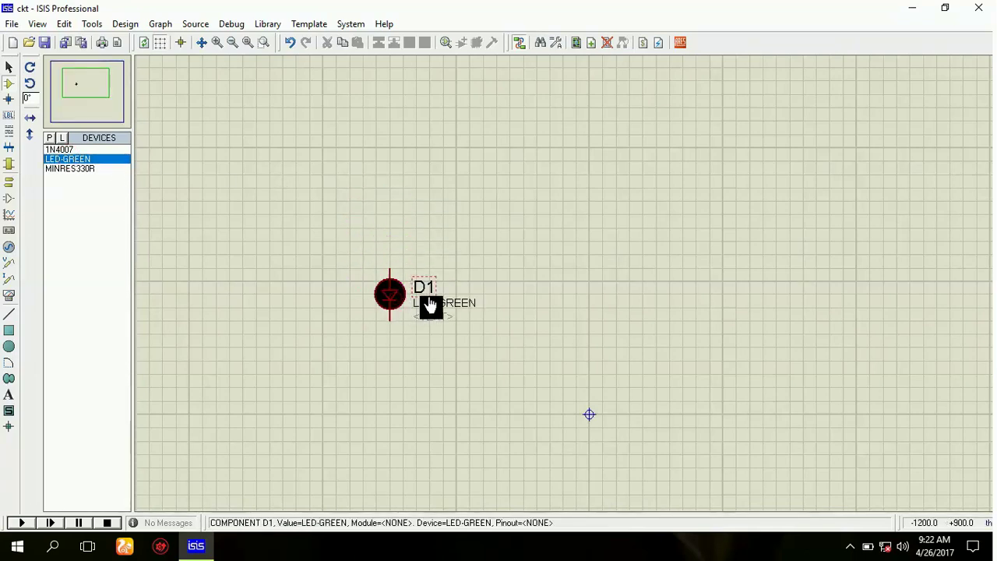
Step: Set the sheet size to the User format of 7in by 10in
scroll(559, 278, up, 2)
scroll(572, 278, down, 3)
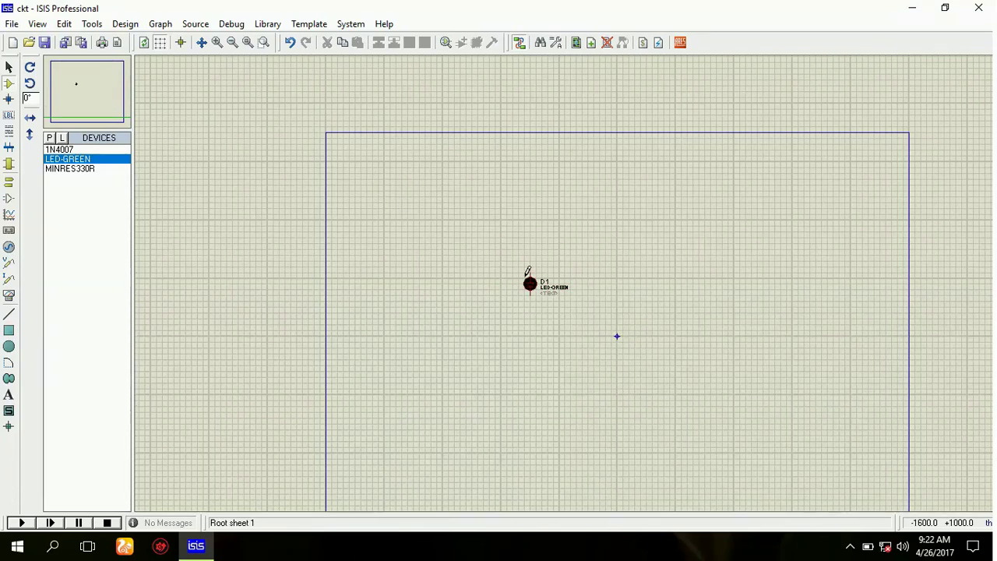
scroll(683, 274, down, 2)
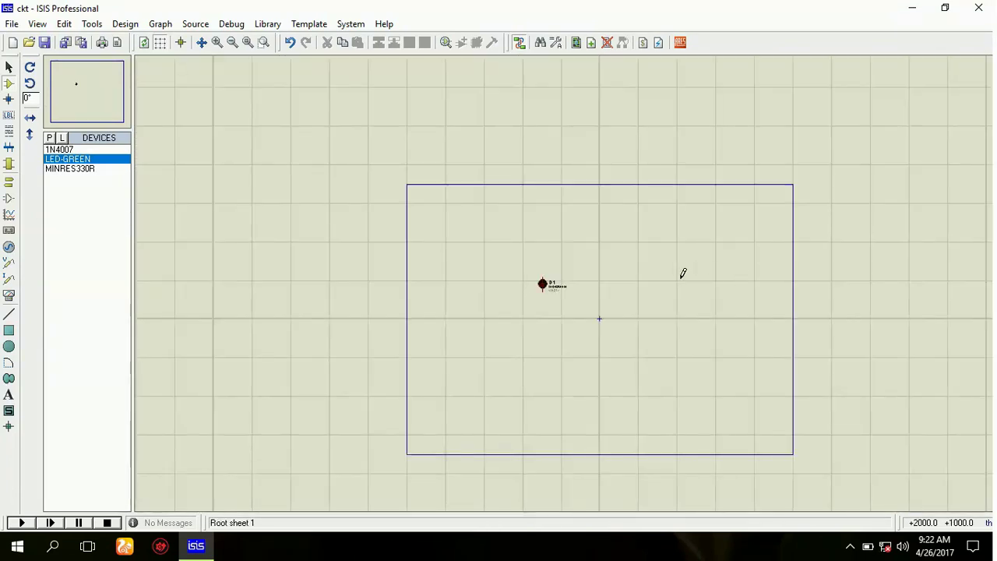
scroll(560, 274, up, 2)
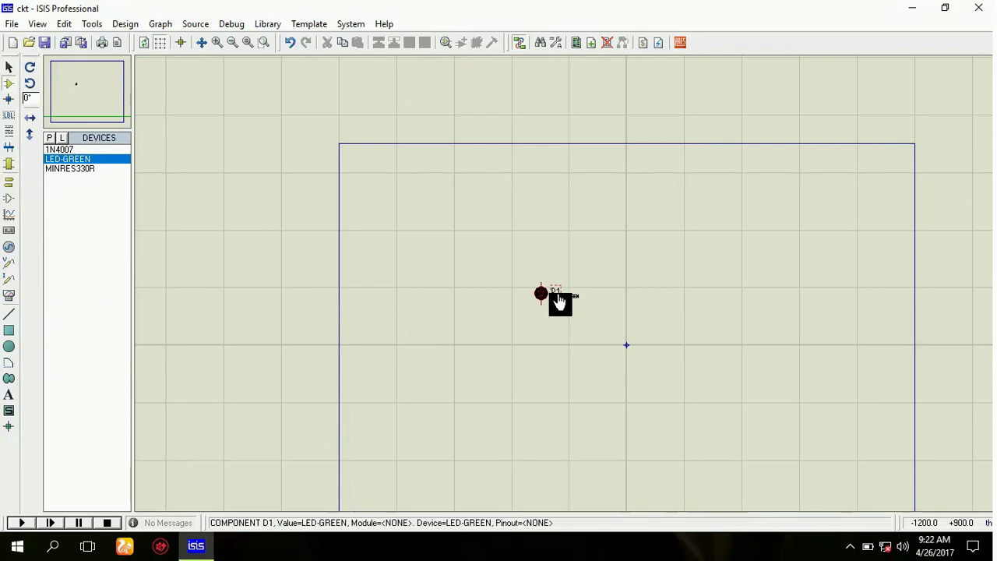
click(350, 23)
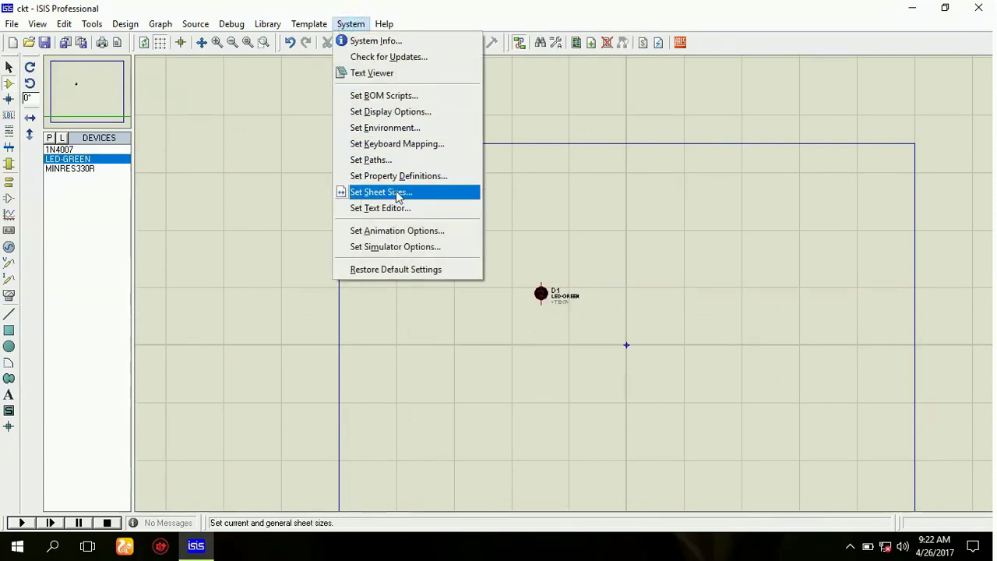
click(419, 195)
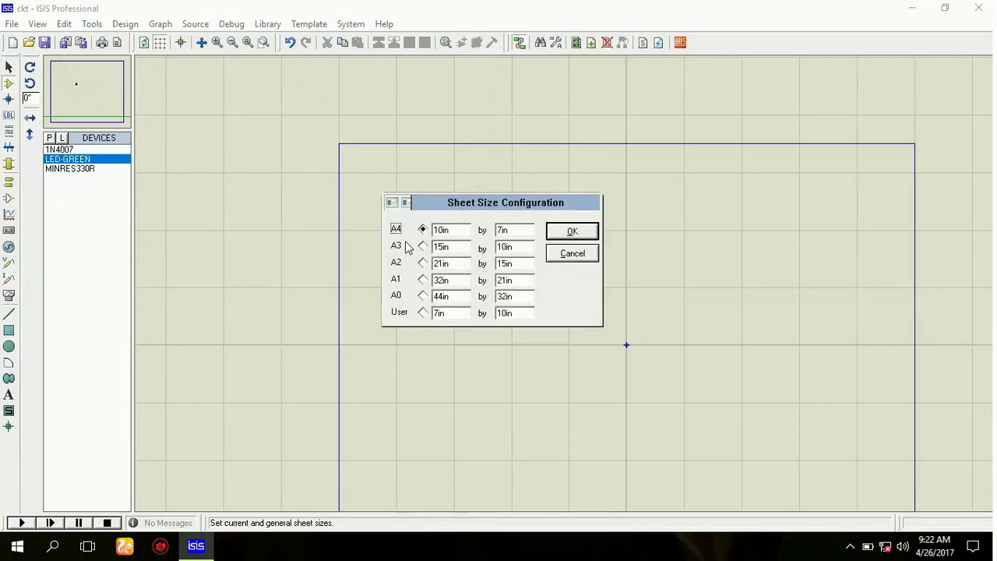
click(422, 246)
click(422, 262)
click(422, 280)
click(422, 312)
click(437, 314)
click(454, 313)
click(505, 315)
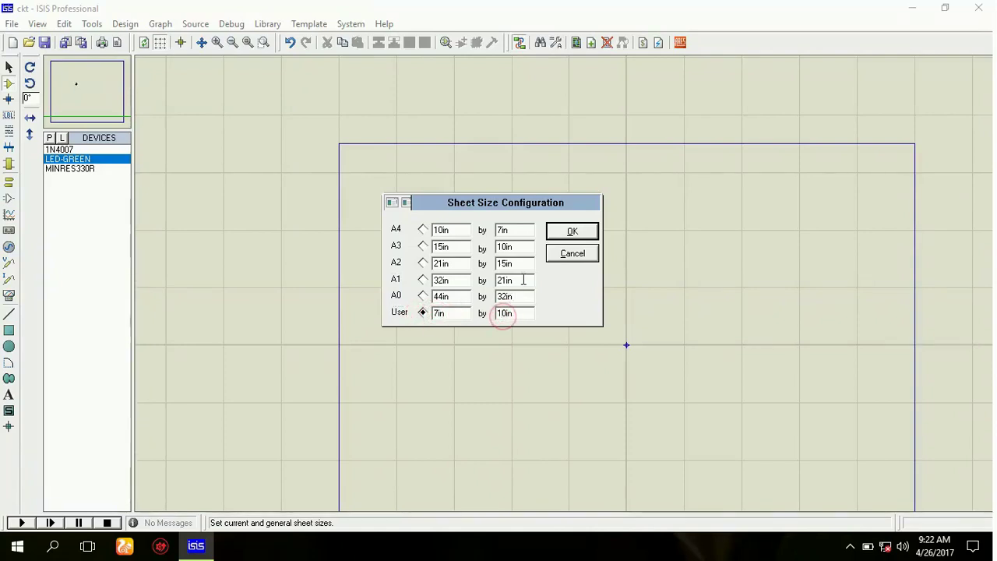
click(563, 230)
scroll(521, 221, down, 1)
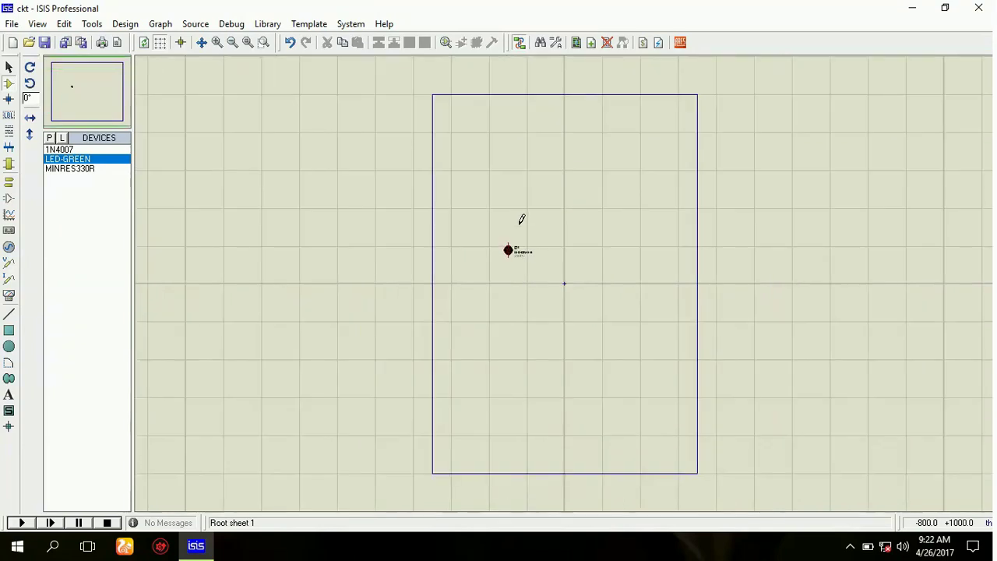
Step: Place a MINRES330R resistor above and to the right of the green LED and wire its left pin to the LED's anode
scroll(566, 278, up, 4)
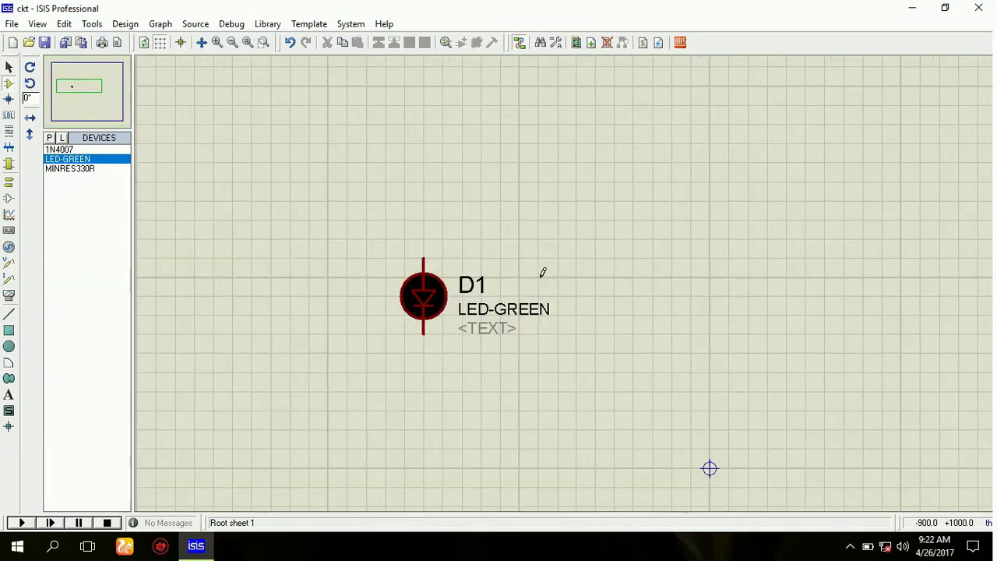
click(89, 169)
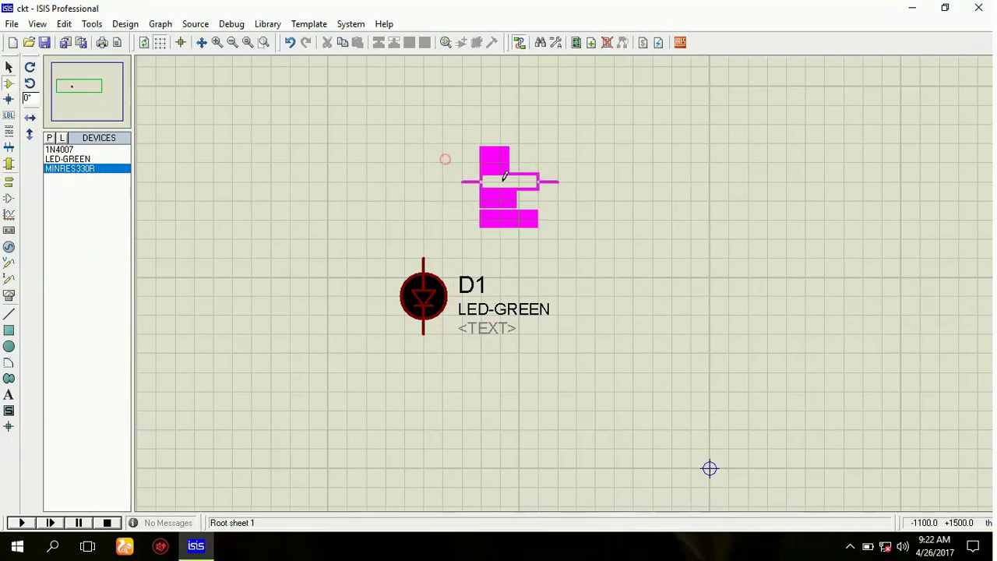
click(505, 177)
click(464, 182)
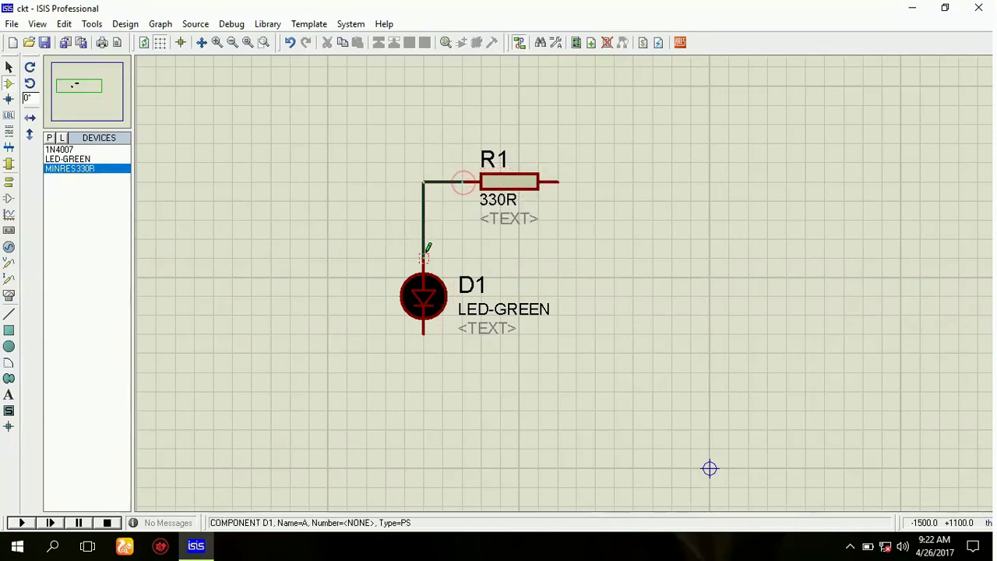
click(429, 266)
scroll(443, 265, up, 1)
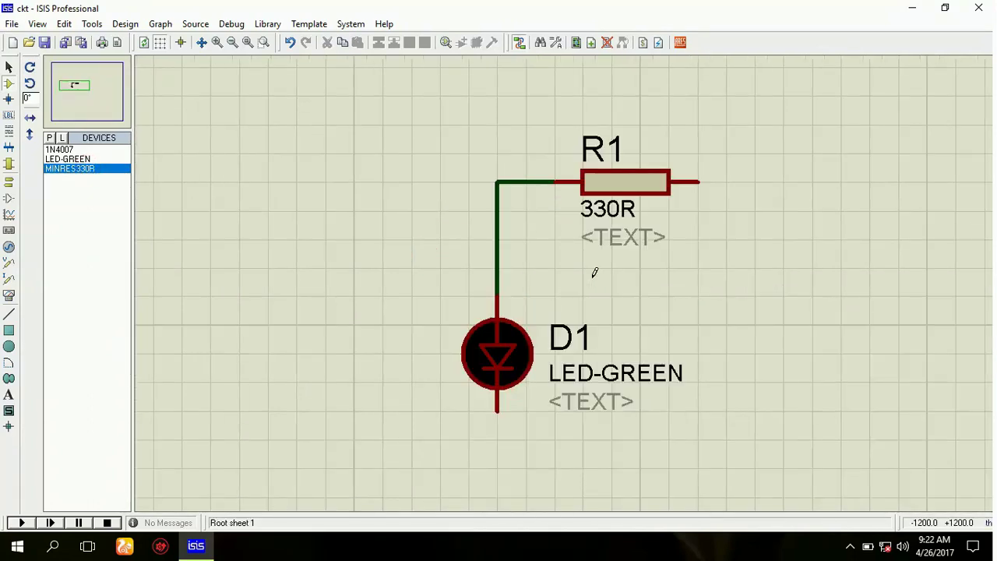
Step: Place a POWER terminal above the resistor's free end and wire it to the resistor's right pin
scroll(582, 266, down, 1)
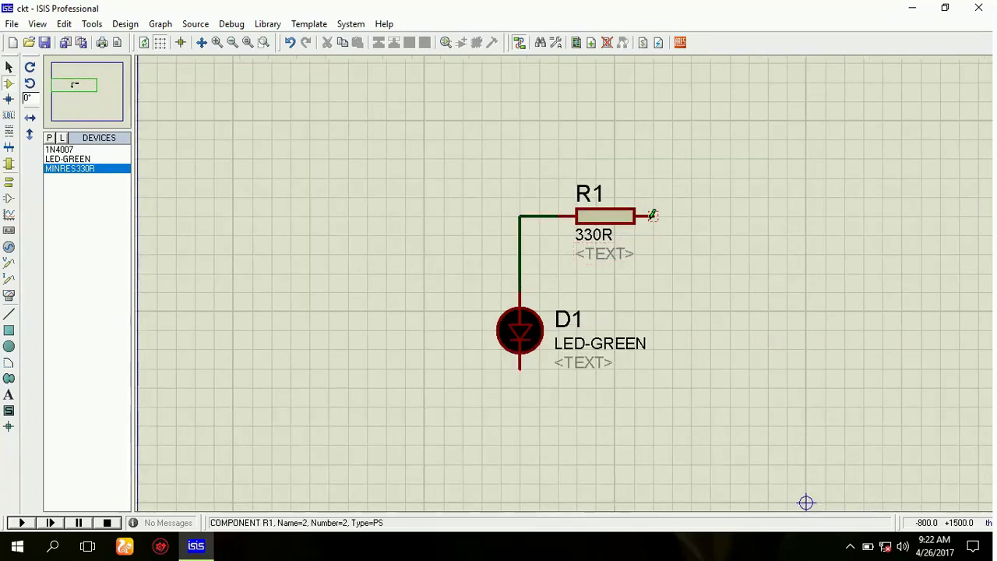
click(10, 187)
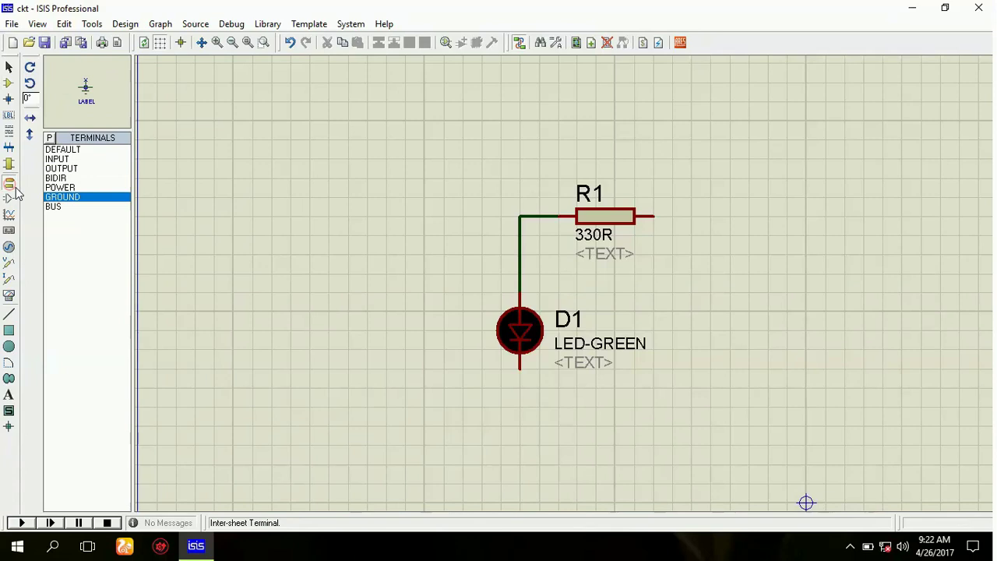
click(60, 187)
click(340, 153)
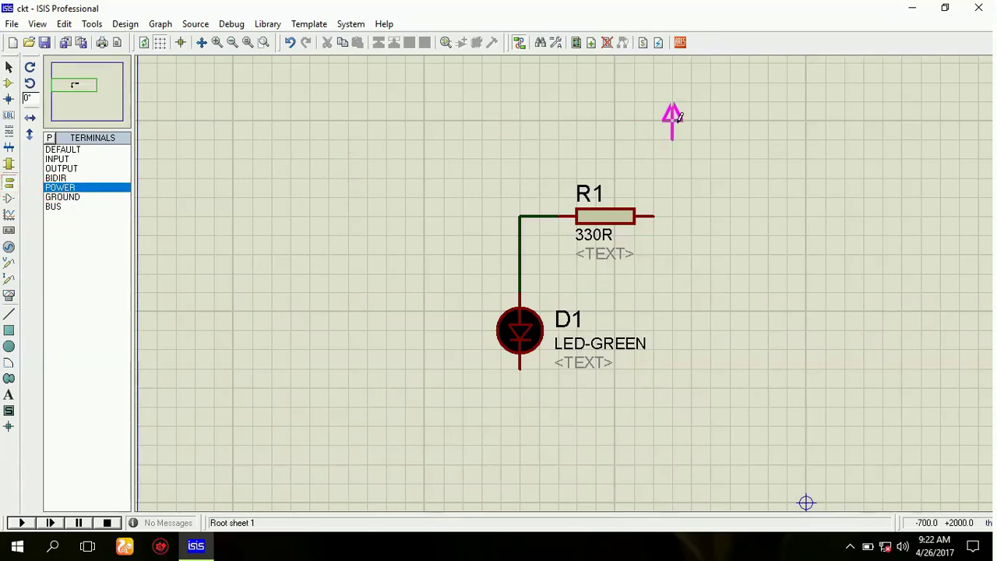
click(674, 123)
click(670, 153)
click(654, 217)
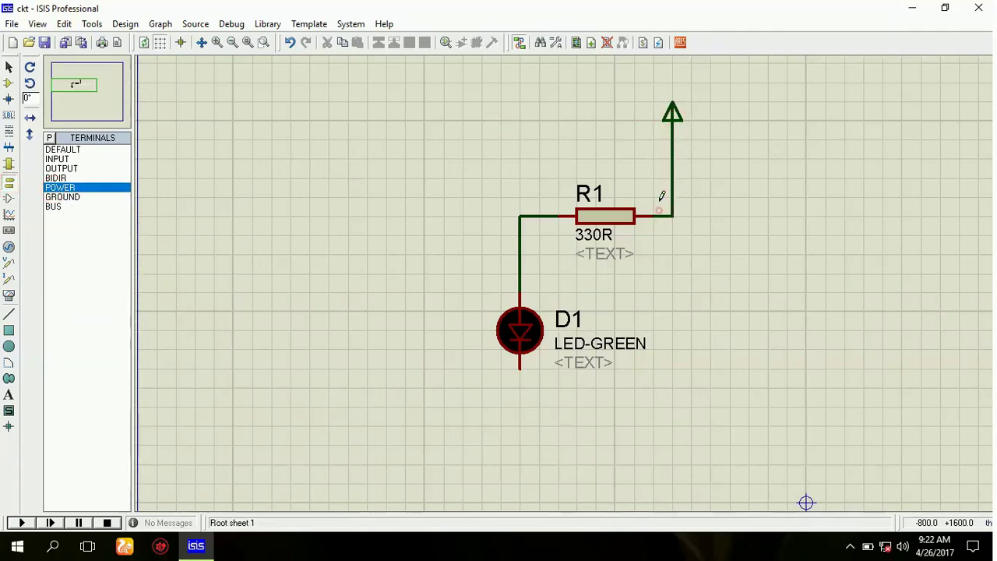
Step: Label the power terminal VCC
scroll(670, 131, up, 1)
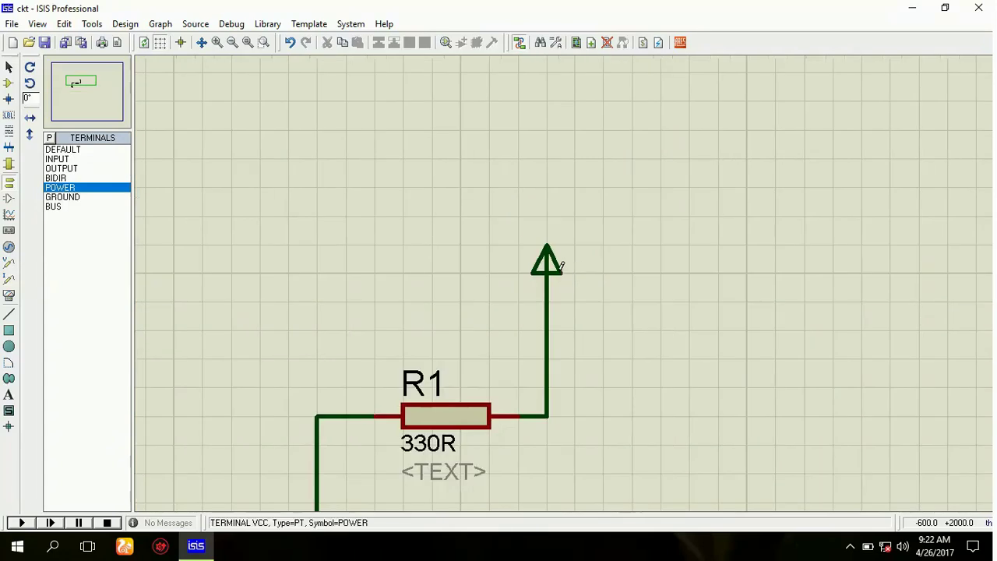
right_click(549, 254)
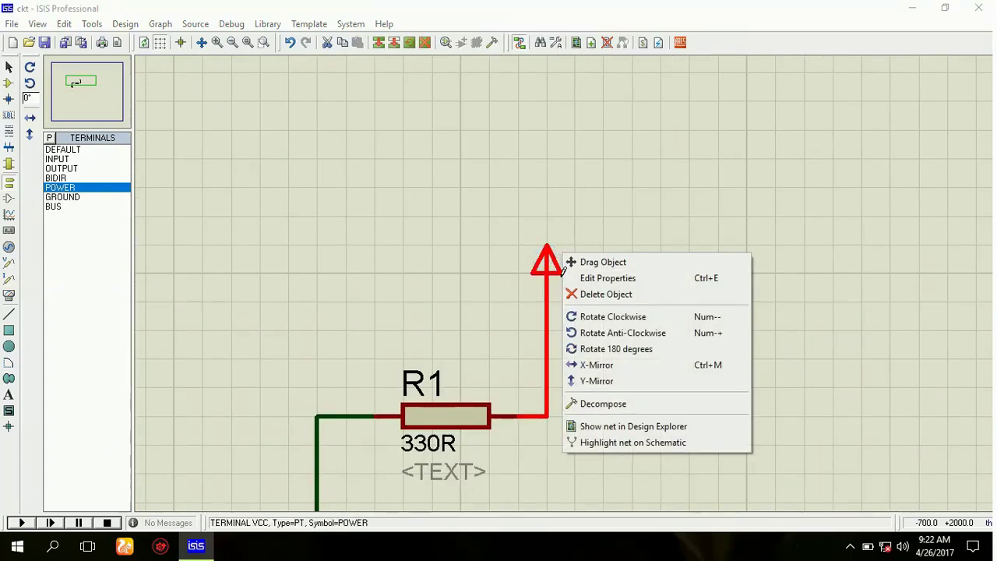
click(592, 278)
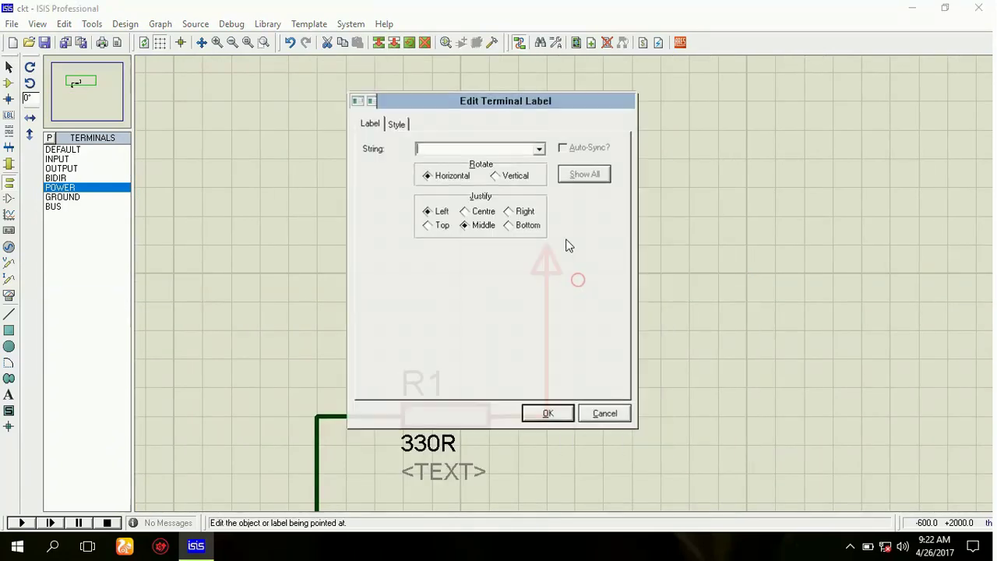
click(539, 149)
click(536, 160)
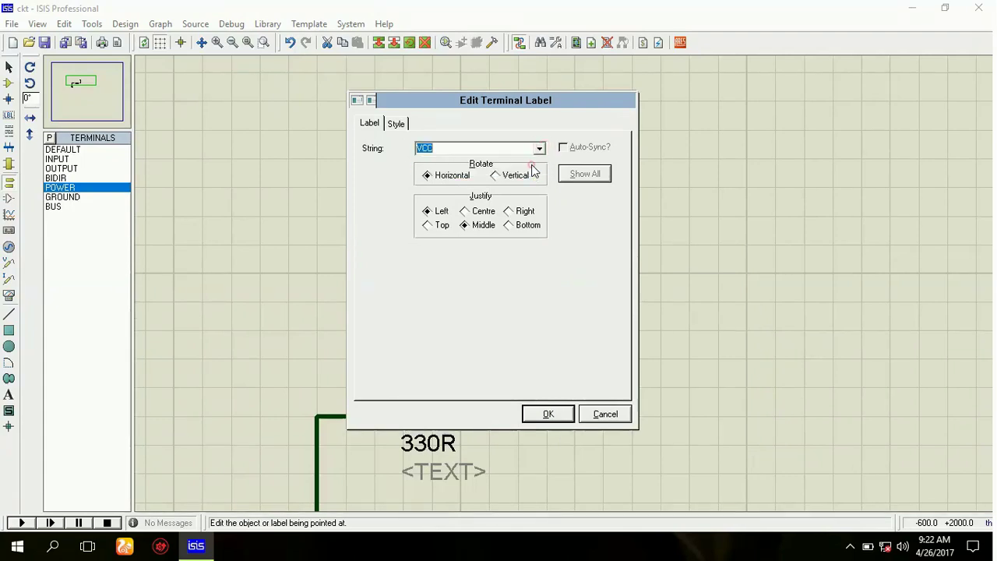
click(550, 414)
Step: Place a GROUND terminal below the green LED and wire it to the LED's cathode
scroll(612, 347, down, 2)
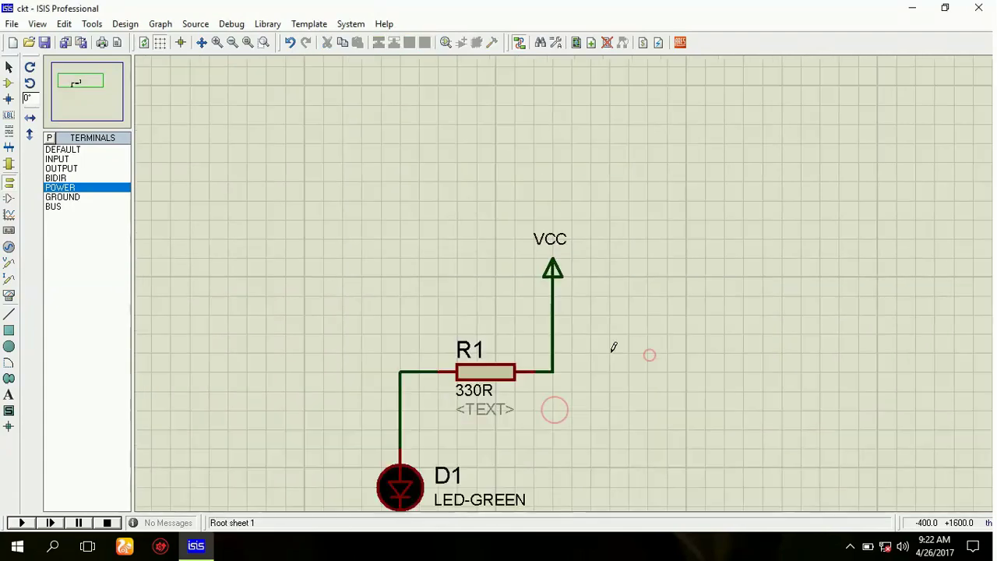
scroll(579, 363, up, 1)
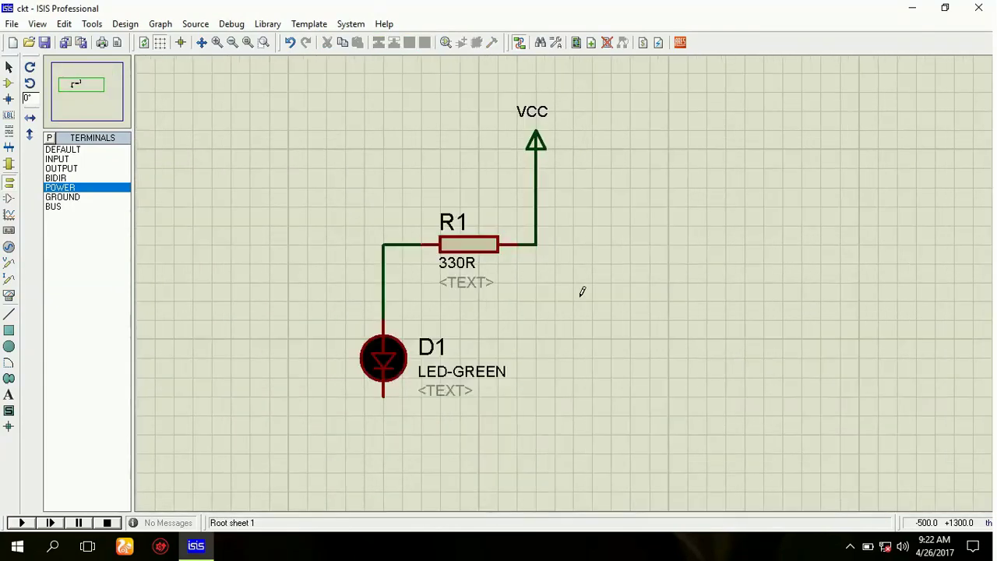
click(62, 197)
click(239, 272)
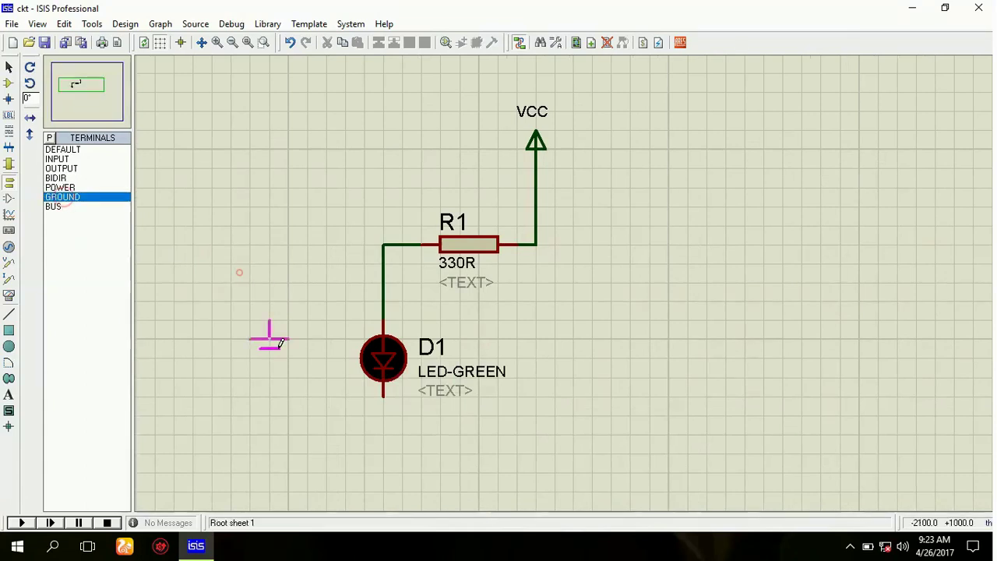
click(386, 491)
click(382, 473)
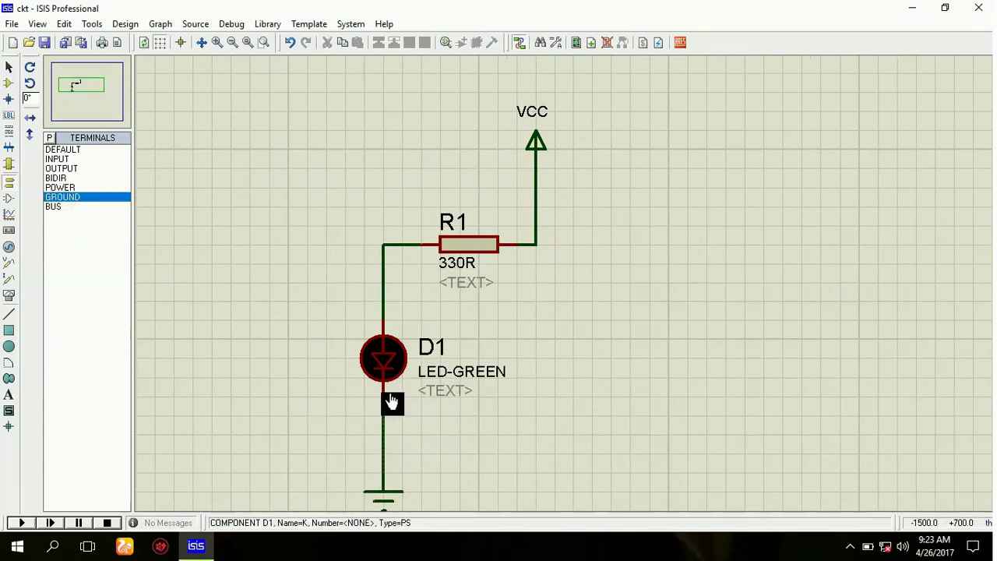
Step: Run the simulation to check the green LED in the circuit, and stop it again
scroll(390, 401, down, 1)
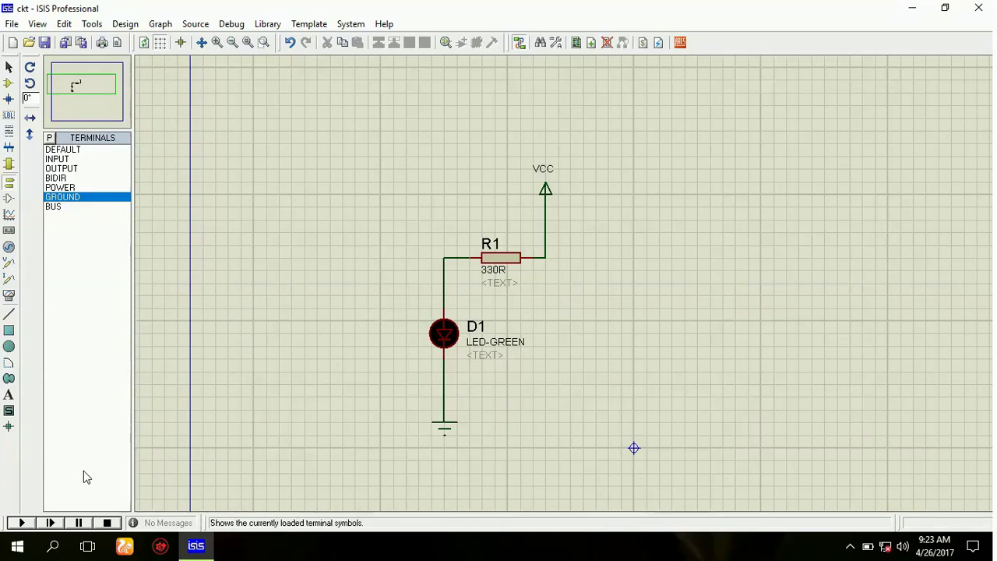
click(22, 524)
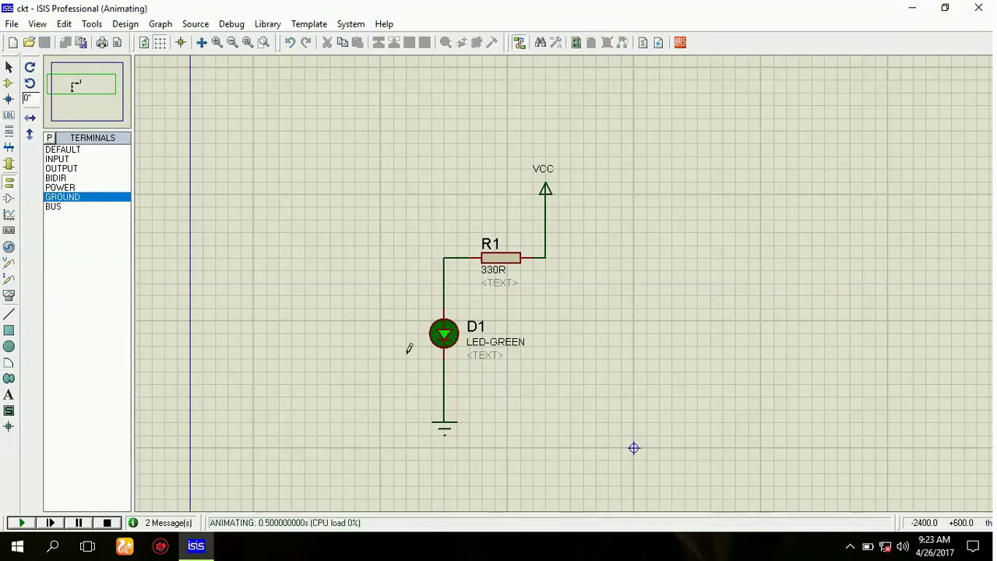
click(109, 523)
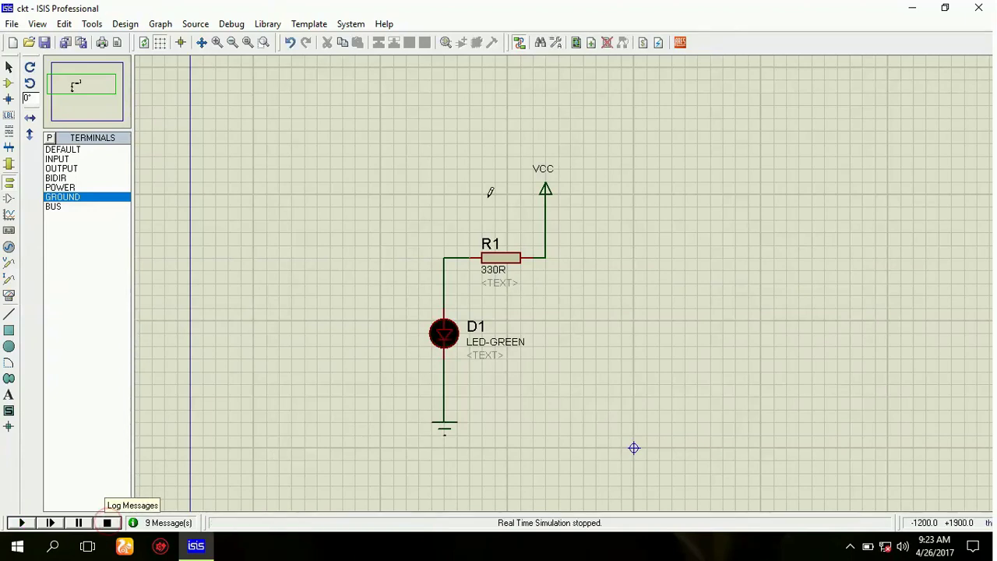
drag(370, 143, 662, 487)
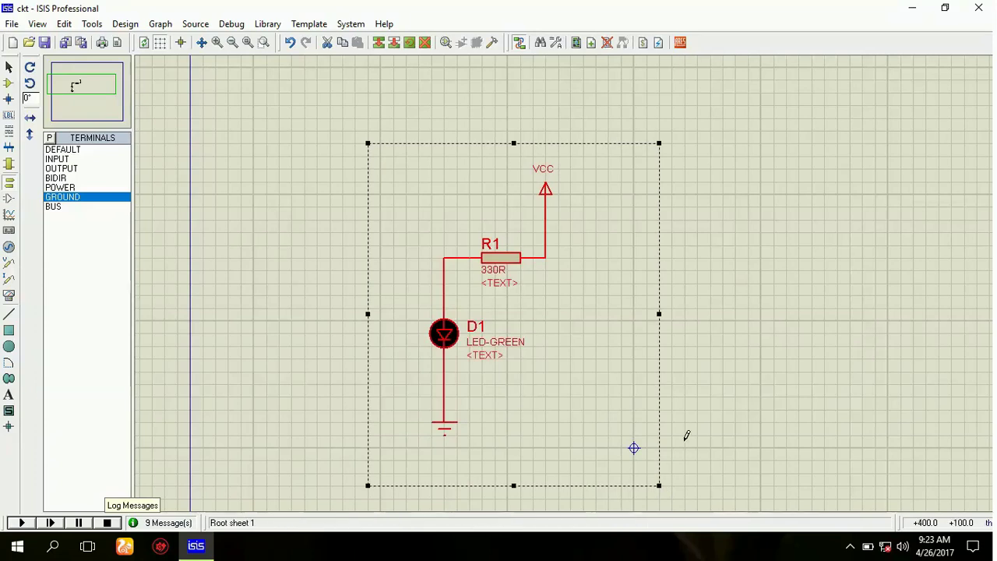
click(684, 441)
scroll(536, 381, down, 1)
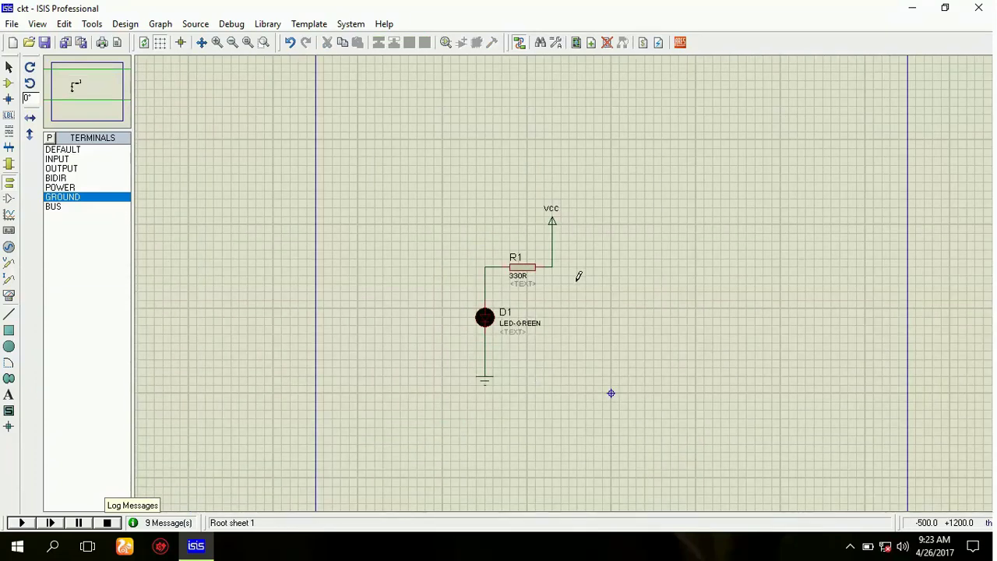
scroll(578, 275, up, 1)
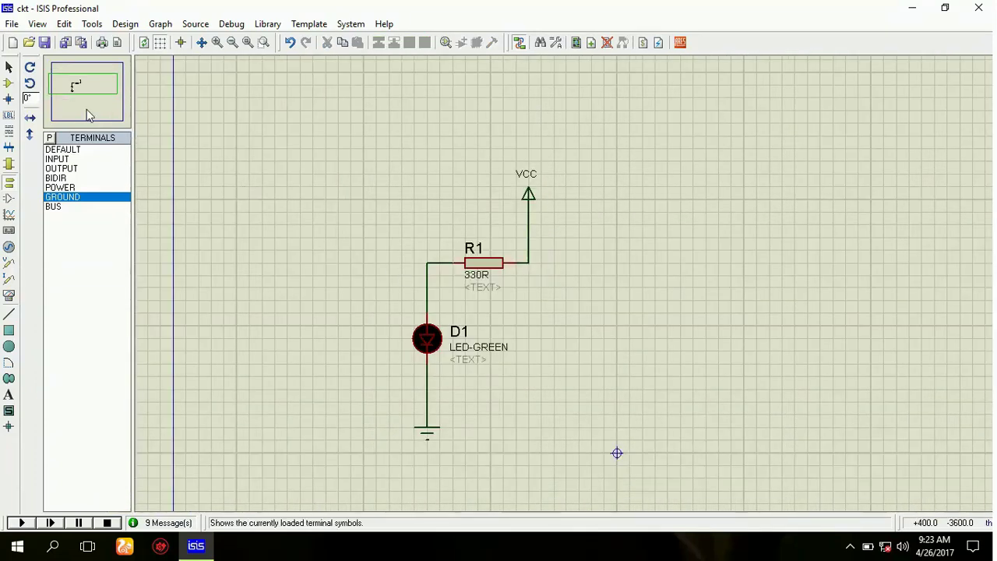
Step: Search the device library for "motor" and pick MOTOR, the simple DC motor model from the ACTIVE library
click(8, 83)
click(49, 137)
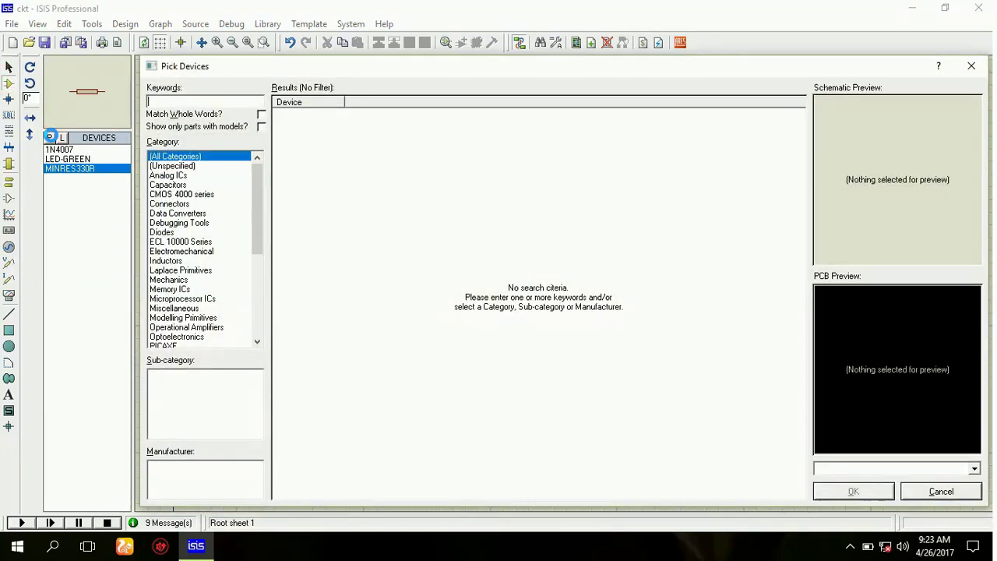
text(motor)
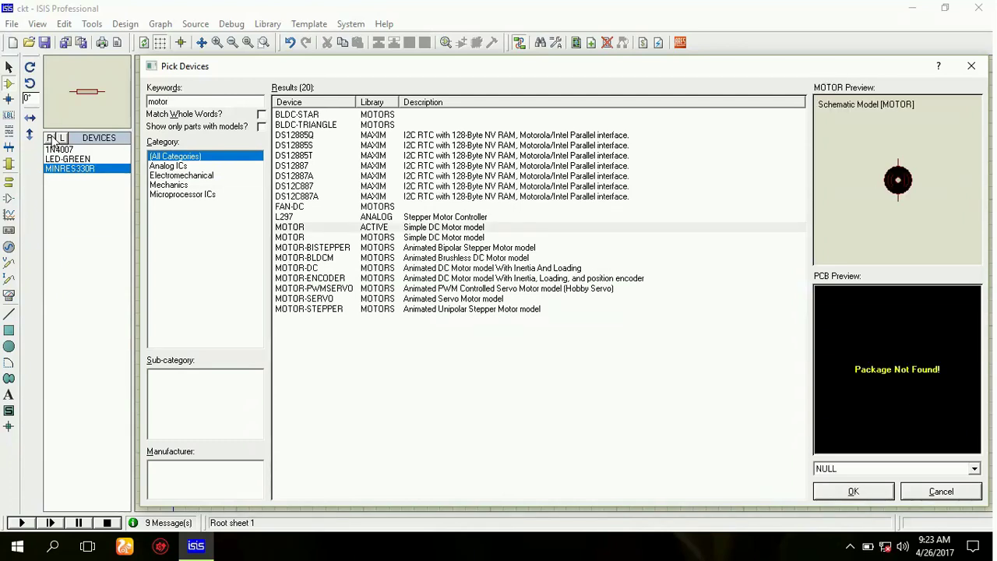
click(300, 114)
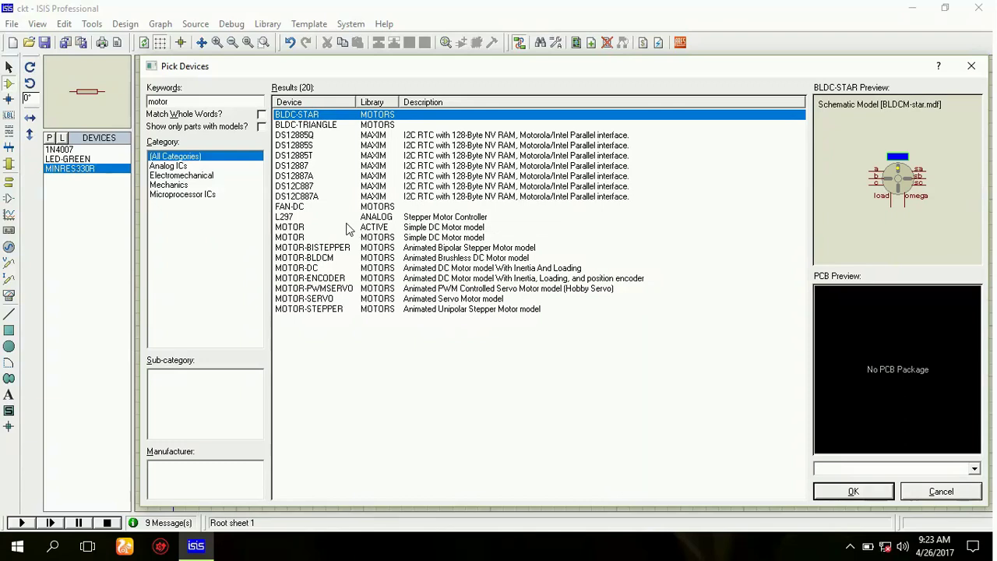
click(293, 228)
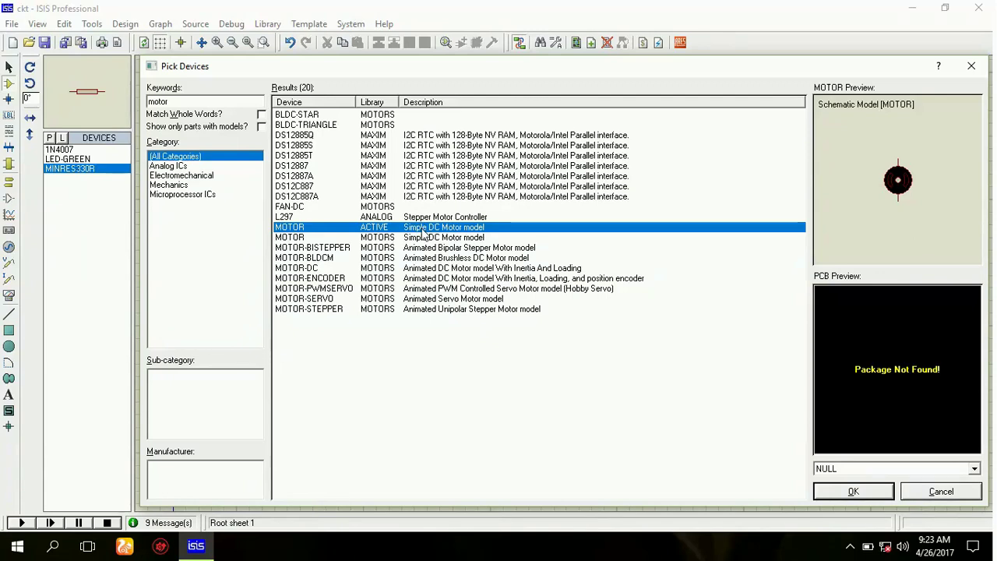
double_click(422, 228)
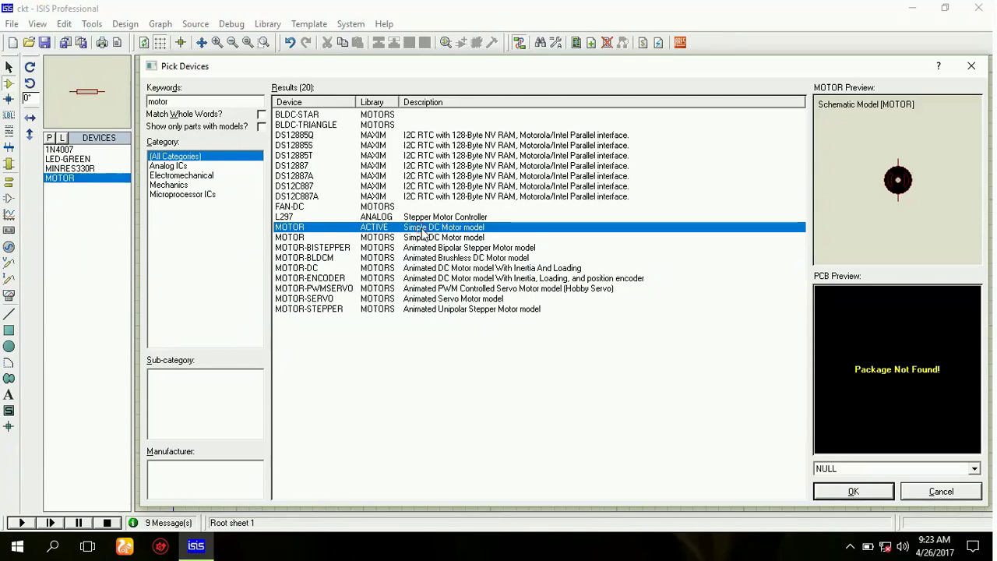
click(852, 492)
Step: Place the MOTOR component in the empty area beside the LED circuit, right of the VCC branch
scroll(701, 312, down, 1)
scroll(569, 281, up, 3)
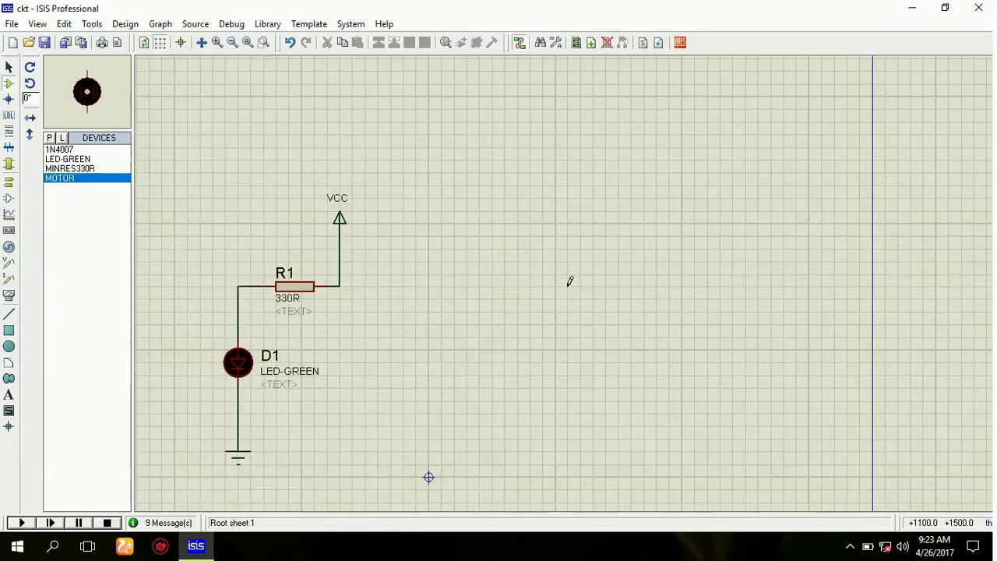
click(499, 321)
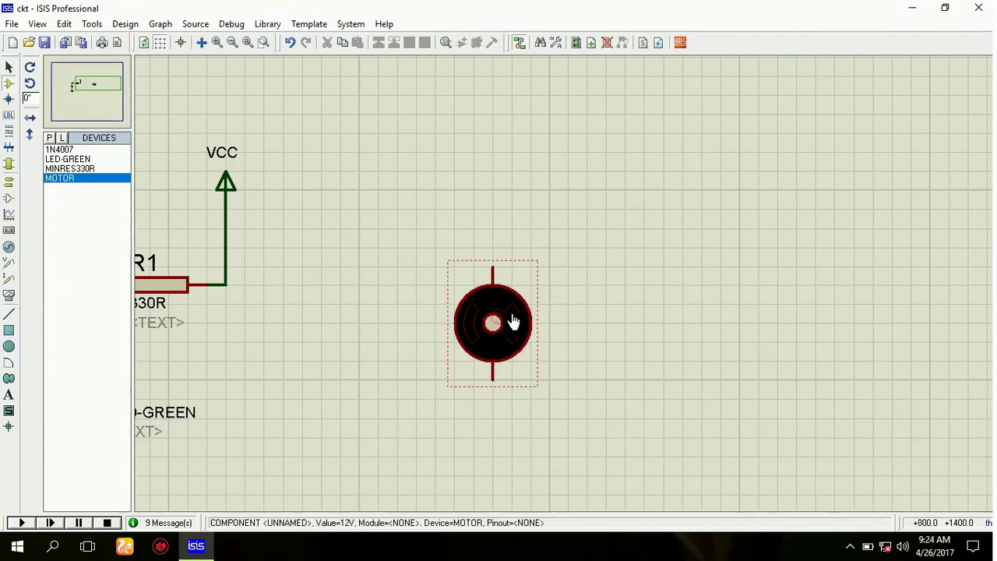
Step: Place a POWER terminal above the motor and wire it to the motor's upper pin
click(9, 182)
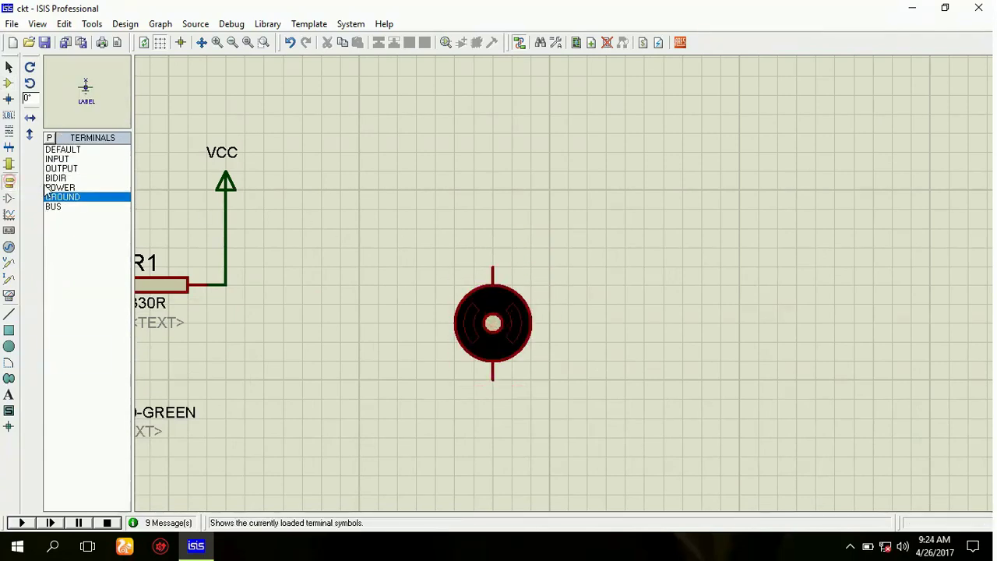
click(59, 187)
click(493, 152)
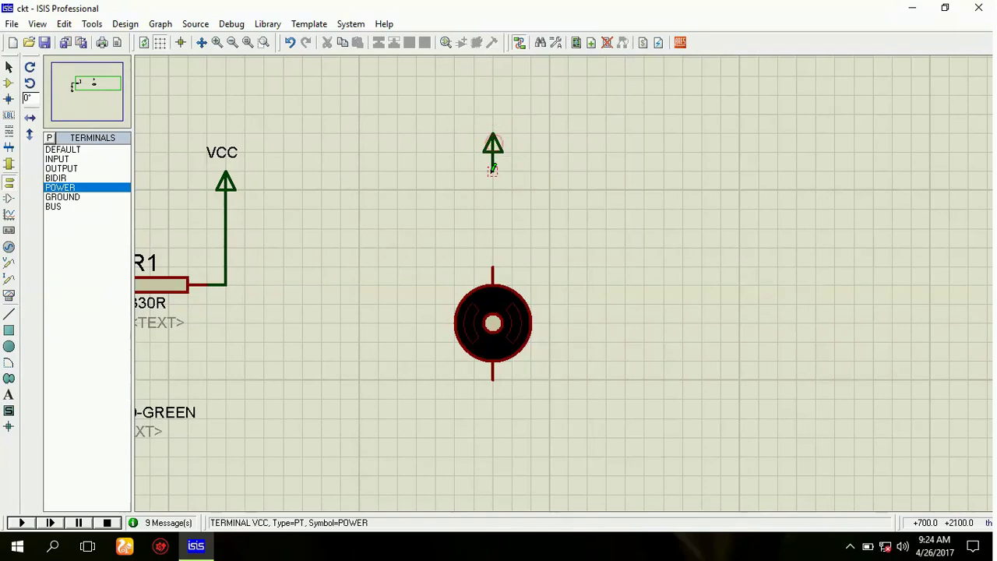
click(493, 167)
click(492, 265)
Step: Label the motor's power terminal +12
right_click(508, 141)
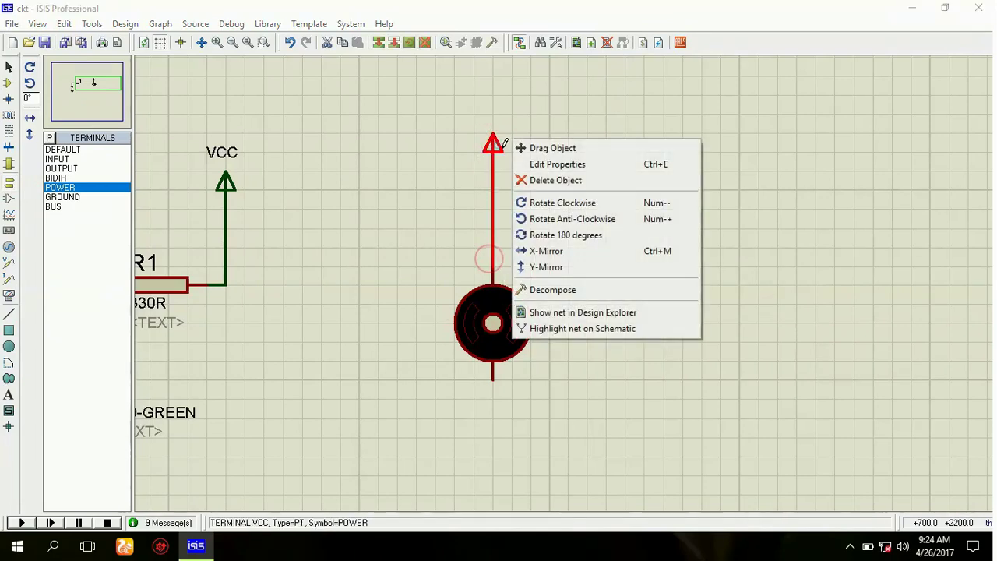
click(526, 162)
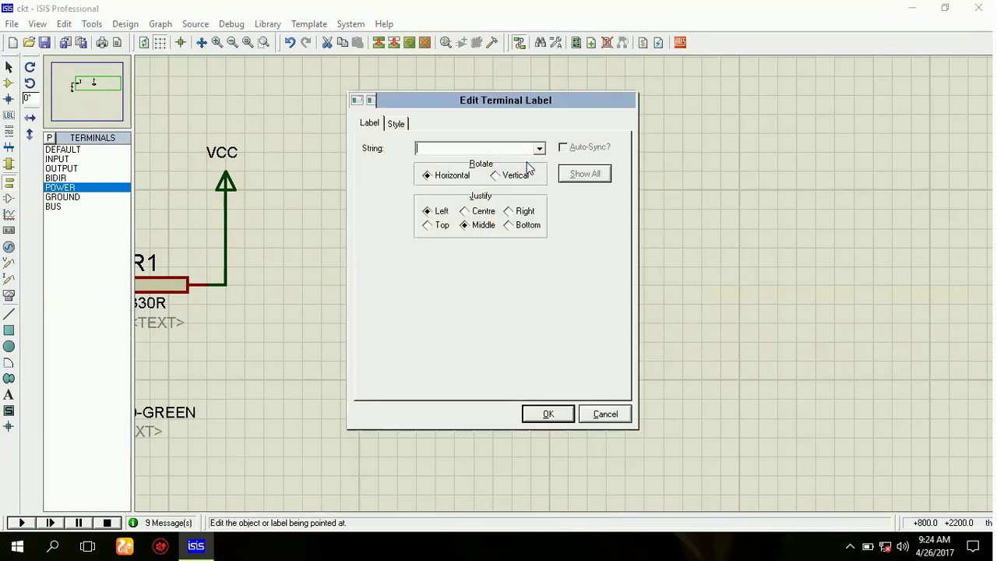
text(+12)
key(BackSpace)
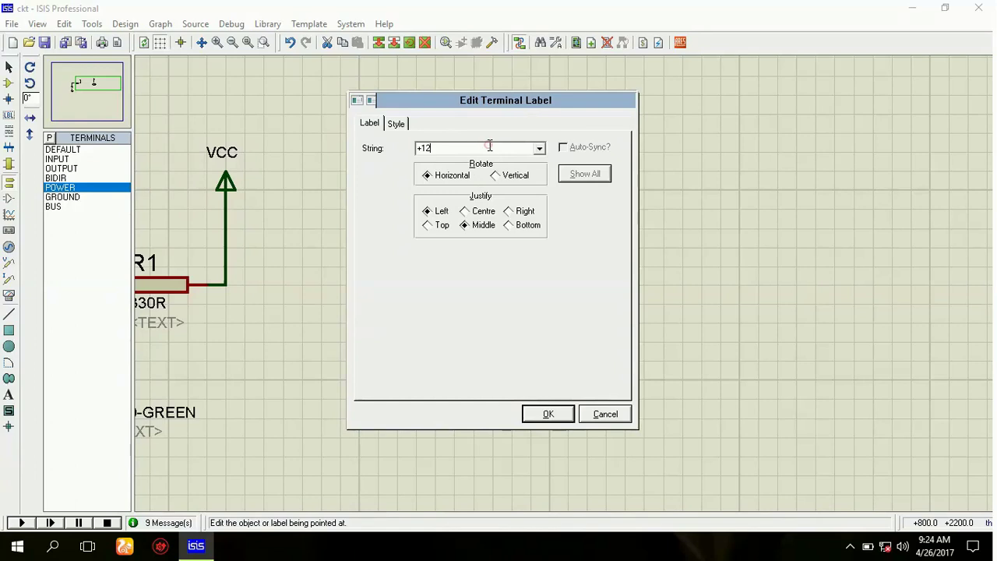
click(446, 149)
click(547, 417)
click(821, 345)
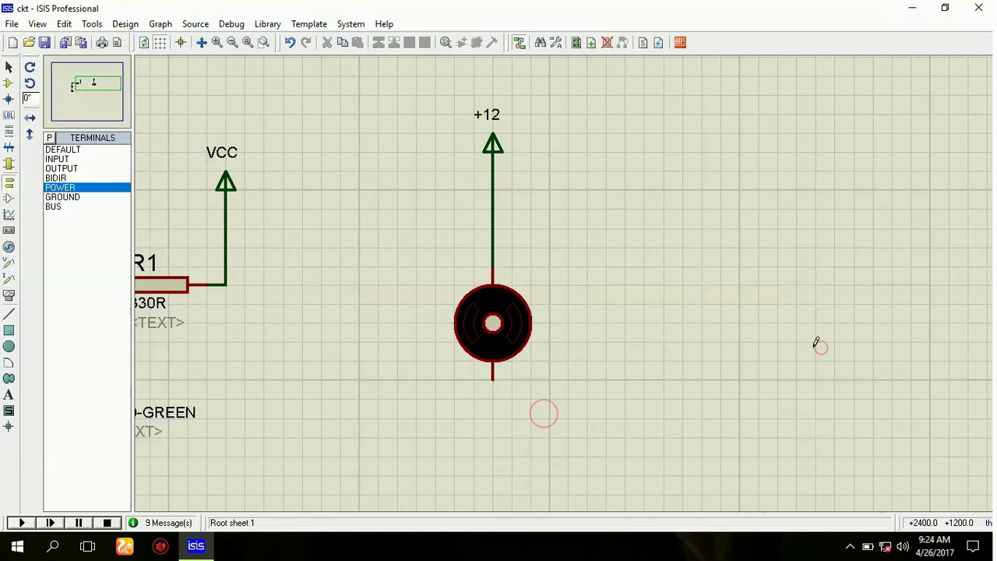
Step: Place a GROUND terminal below the motor and wire it to the motor's lower pin
click(62, 197)
click(286, 226)
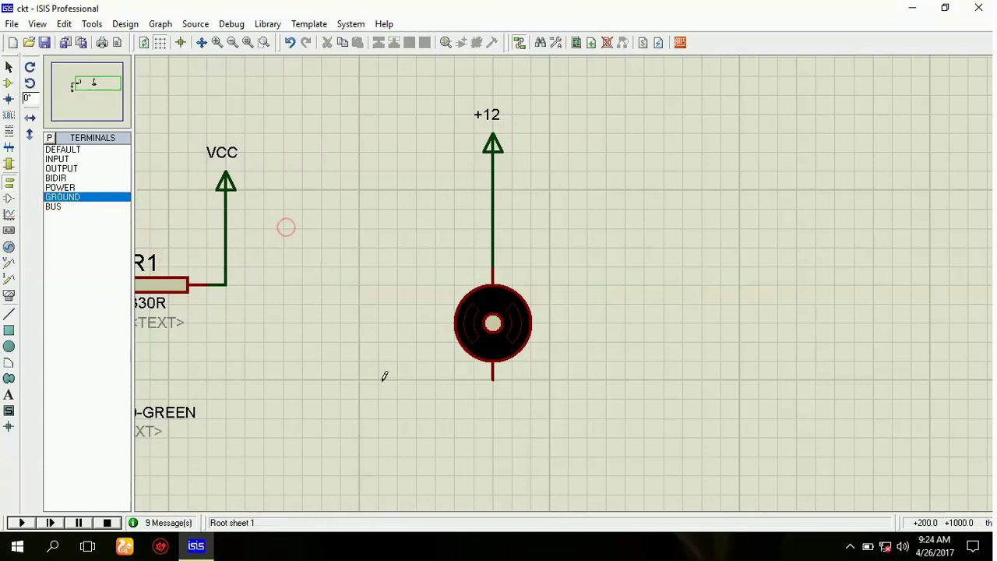
click(499, 474)
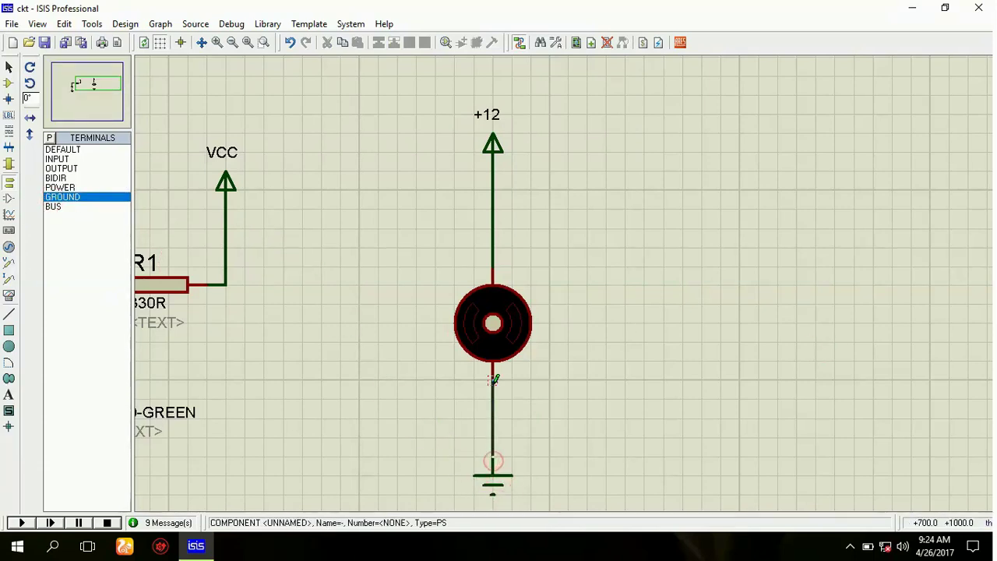
click(493, 381)
Step: Run the simulation to check the motor and the green LED working together, and stop it again
scroll(494, 382, down, 2)
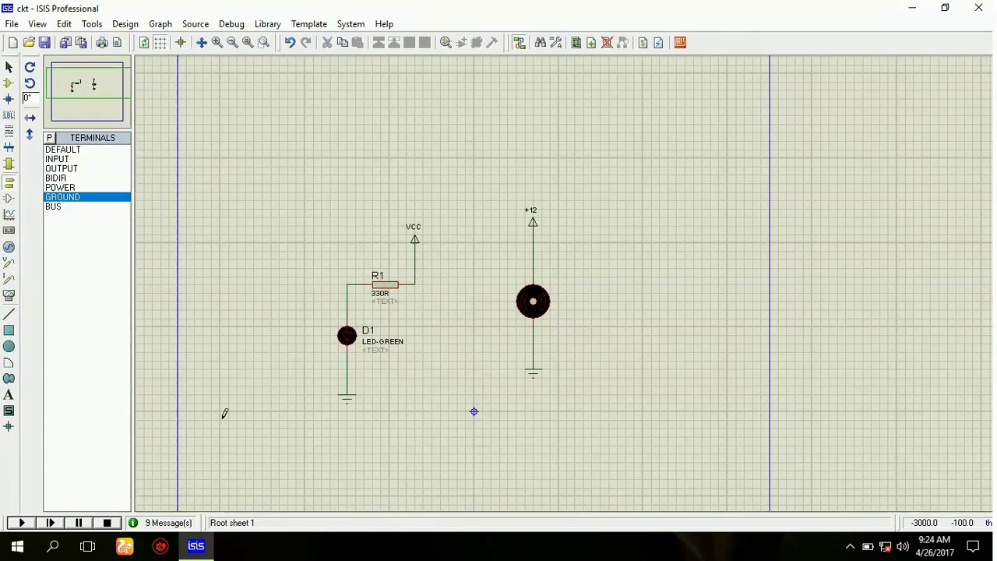
click(23, 524)
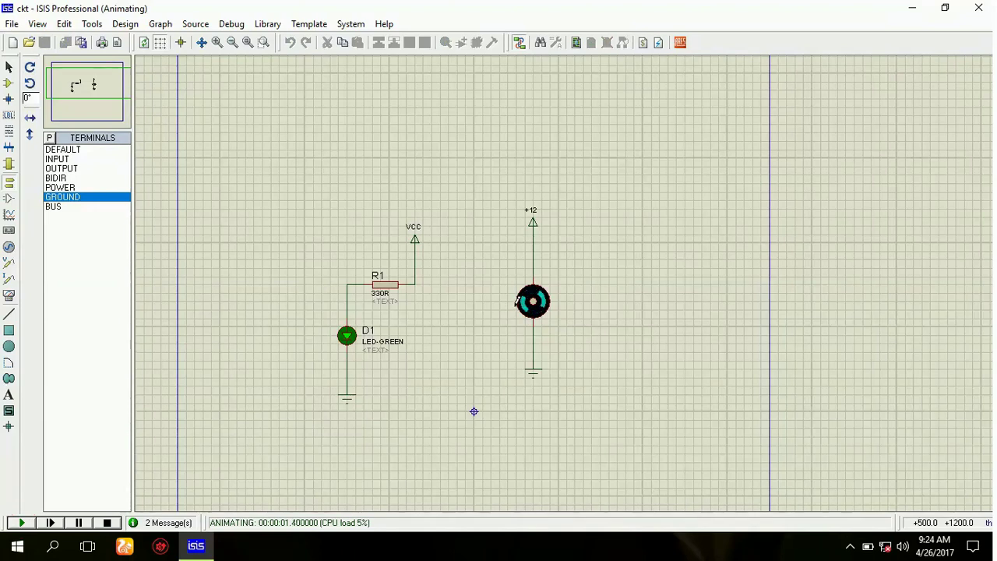
scroll(564, 234, up, 1)
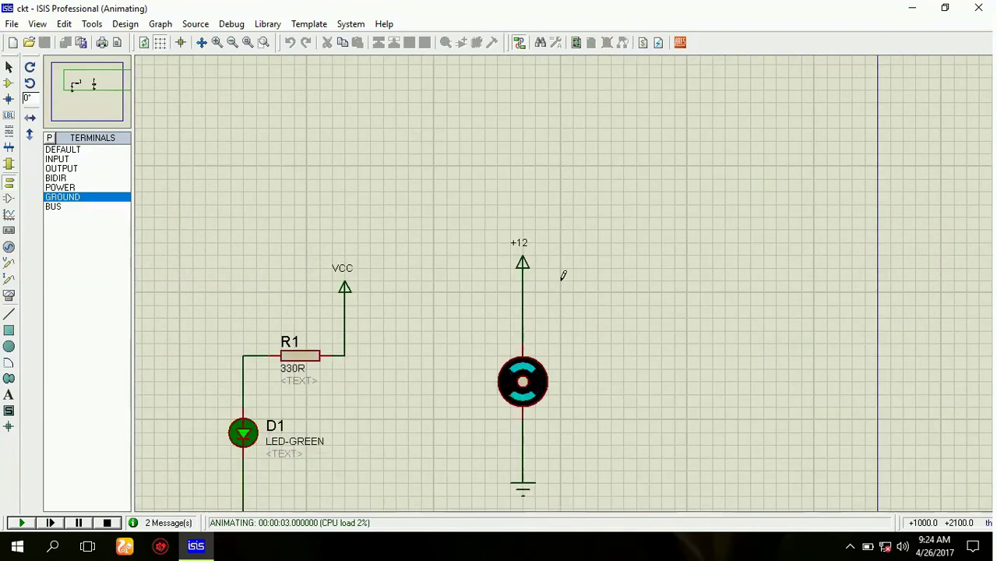
scroll(563, 275, down, 1)
scroll(561, 339, up, 1)
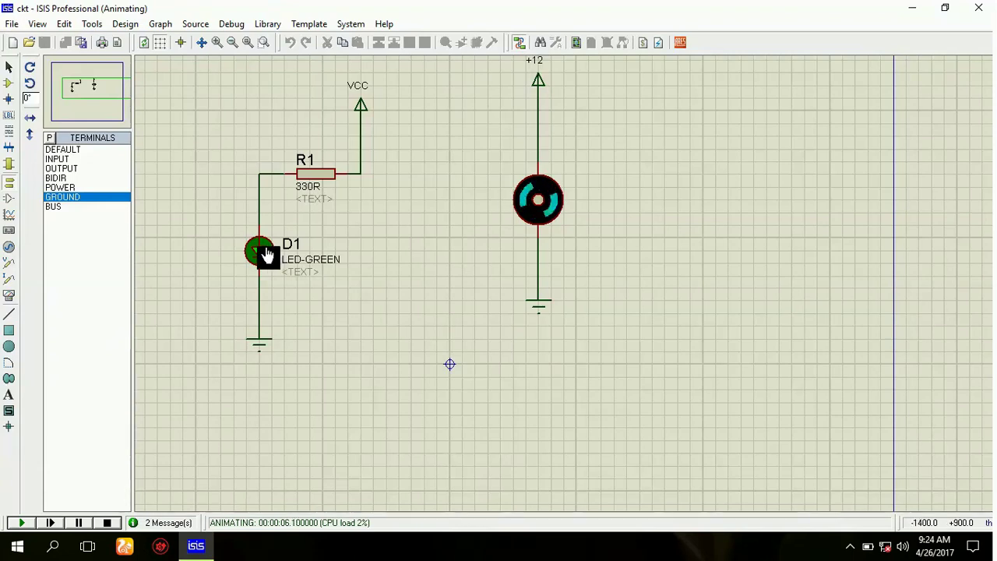
scroll(273, 241, down, 1)
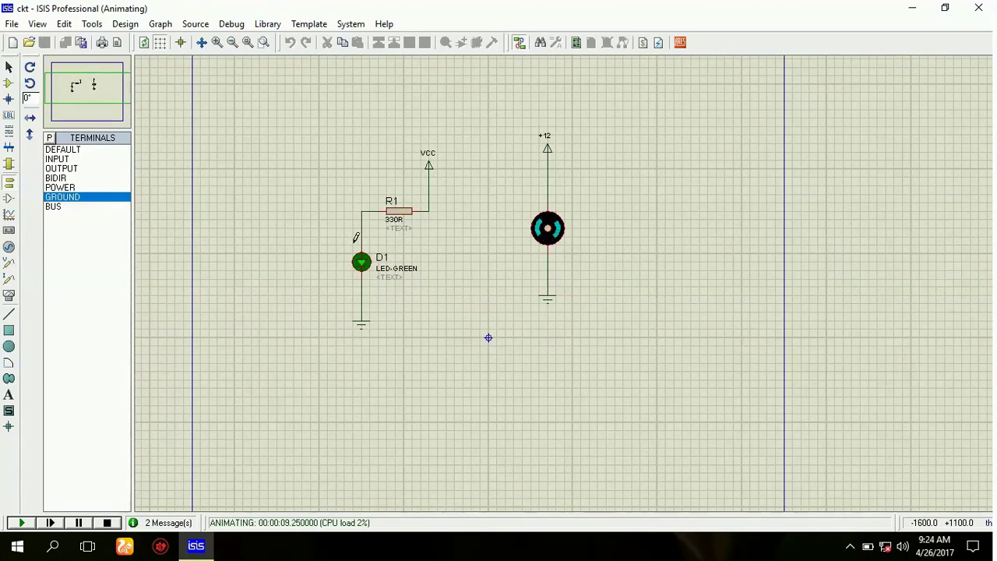
scroll(489, 218, down, 1)
scroll(561, 282, up, 1)
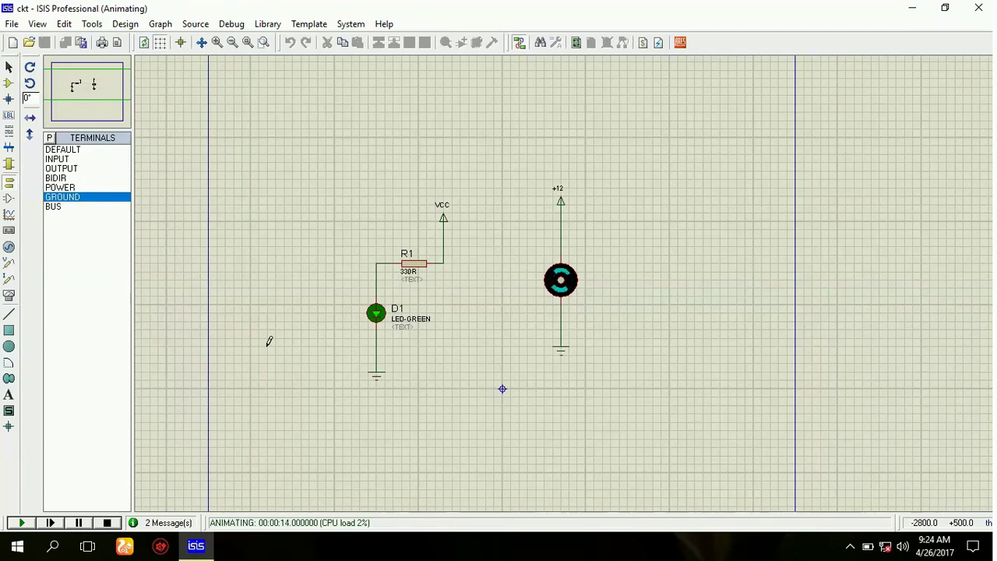
click(108, 523)
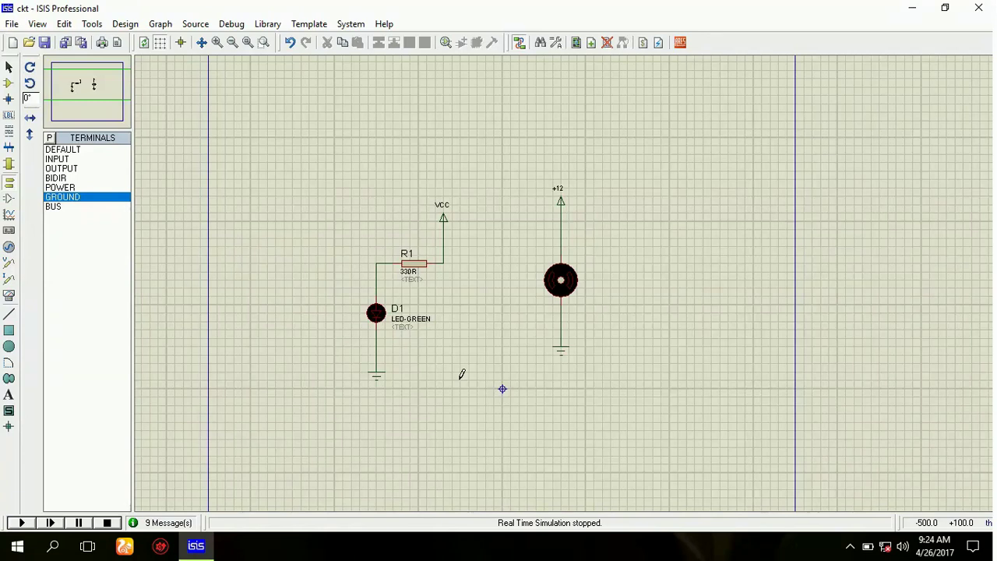
Step: Set up a PDF export of the schematic with the file name schematic in the PROTEUS 7 folder
scroll(461, 375, down, 1)
scroll(545, 273, up, 1)
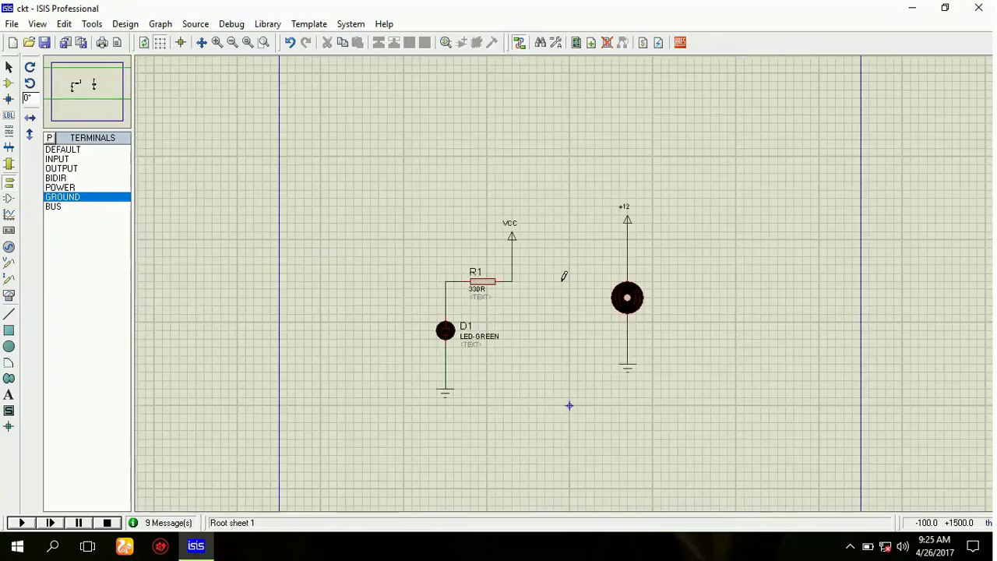
scroll(560, 278, up, 1)
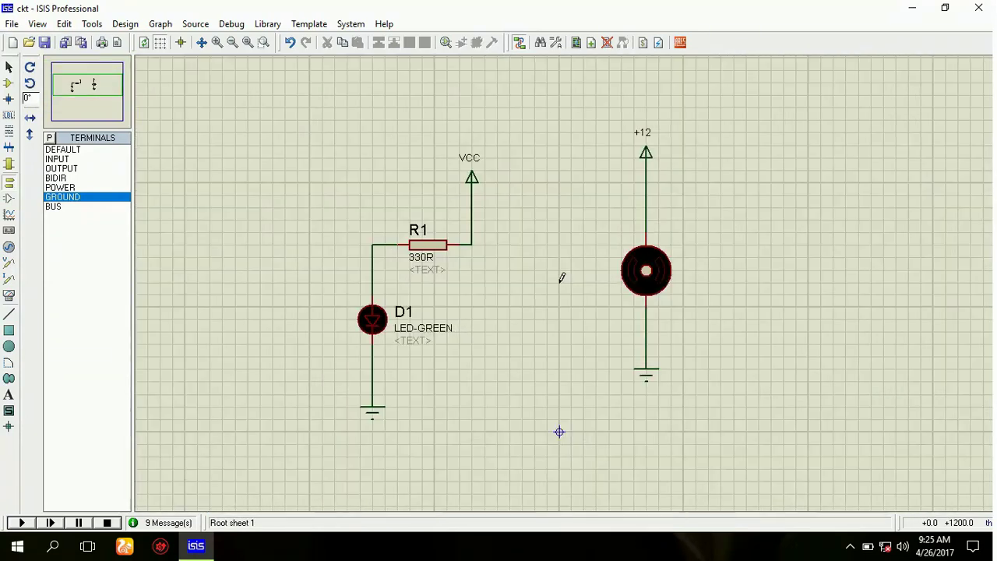
click(12, 25)
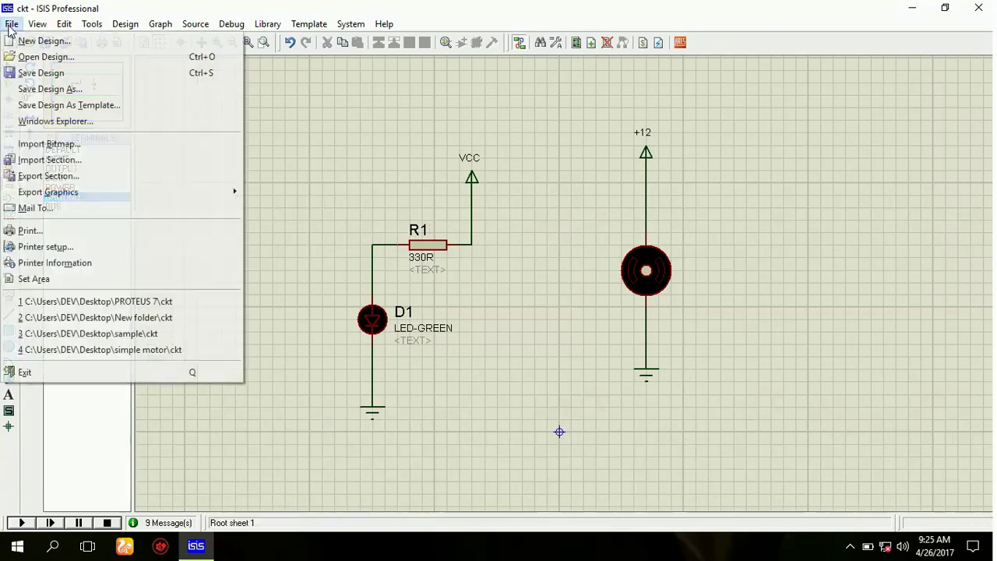
click(65, 196)
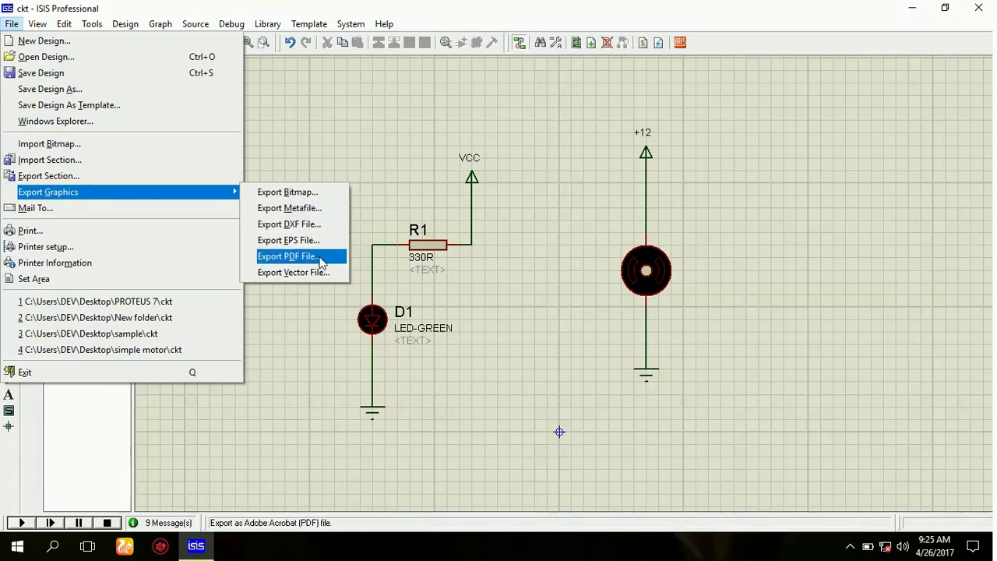
click(295, 255)
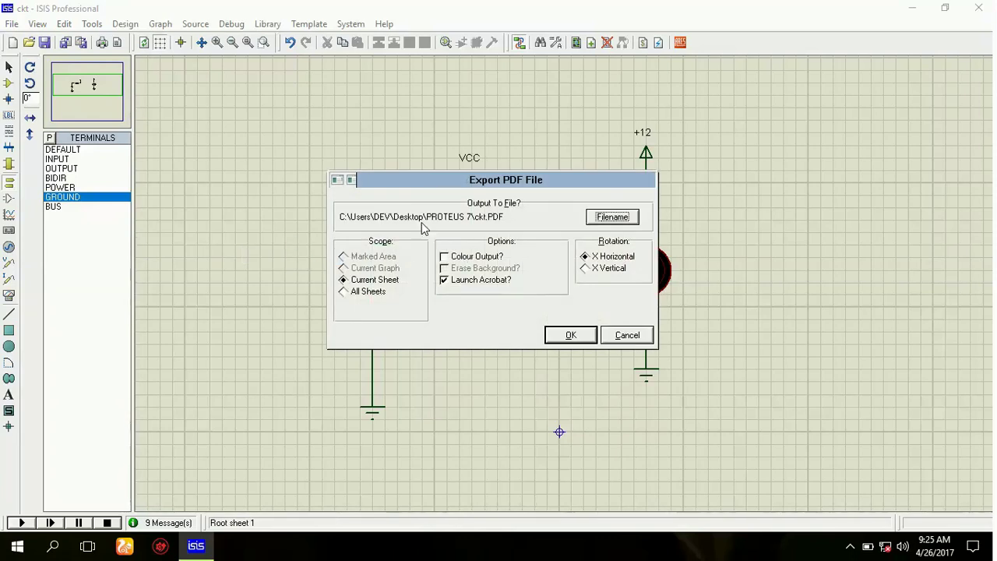
click(613, 219)
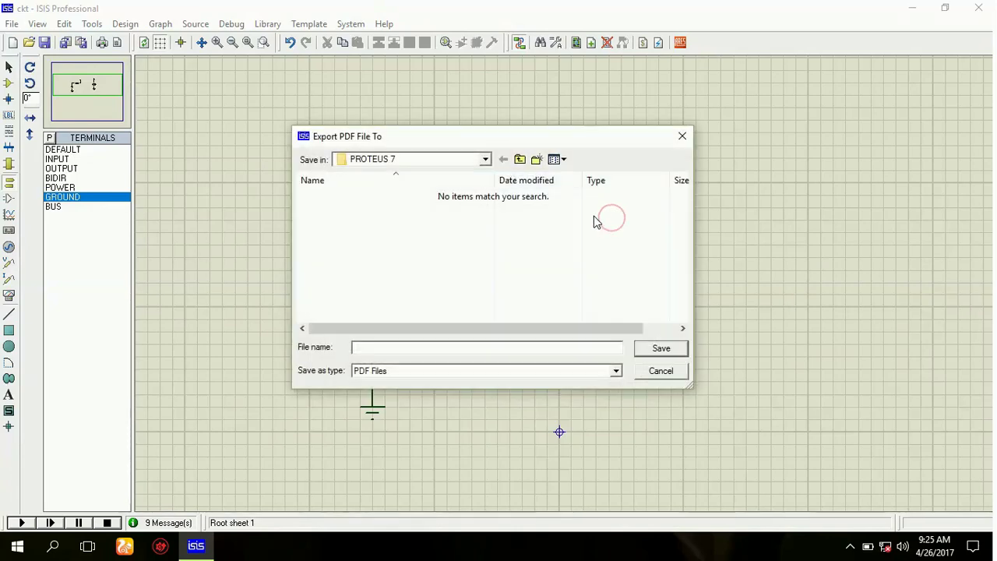
click(485, 348)
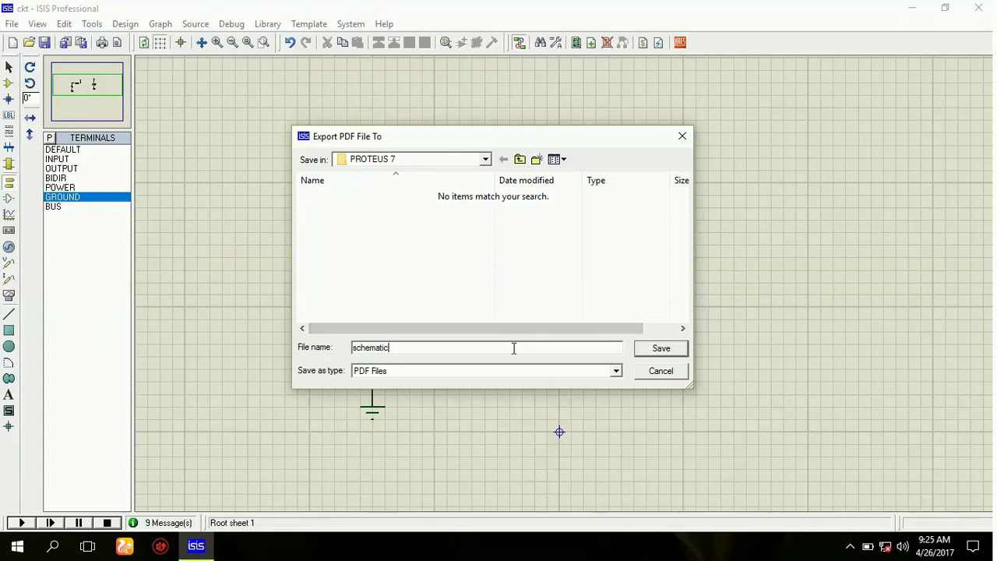
click(395, 375)
click(387, 382)
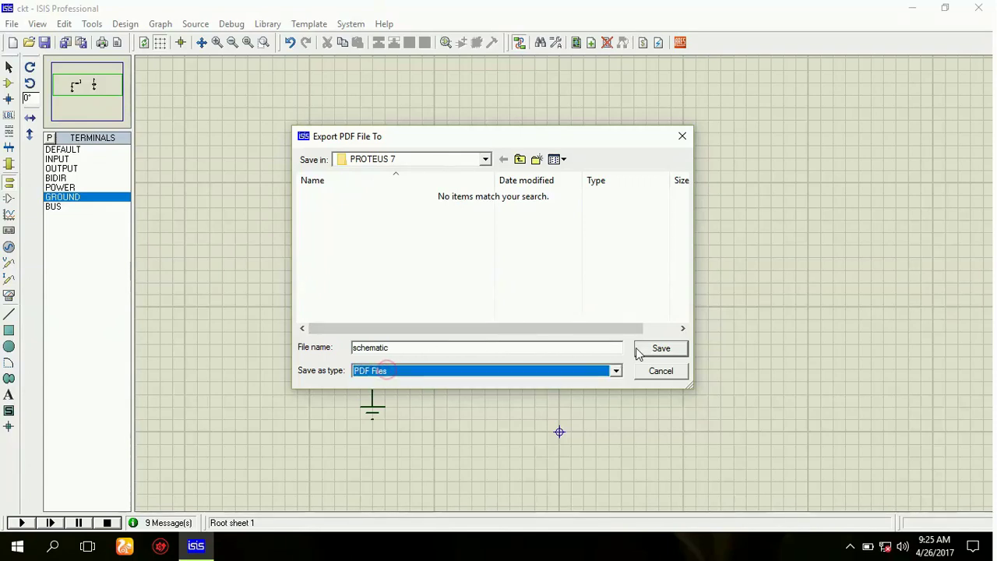
click(661, 348)
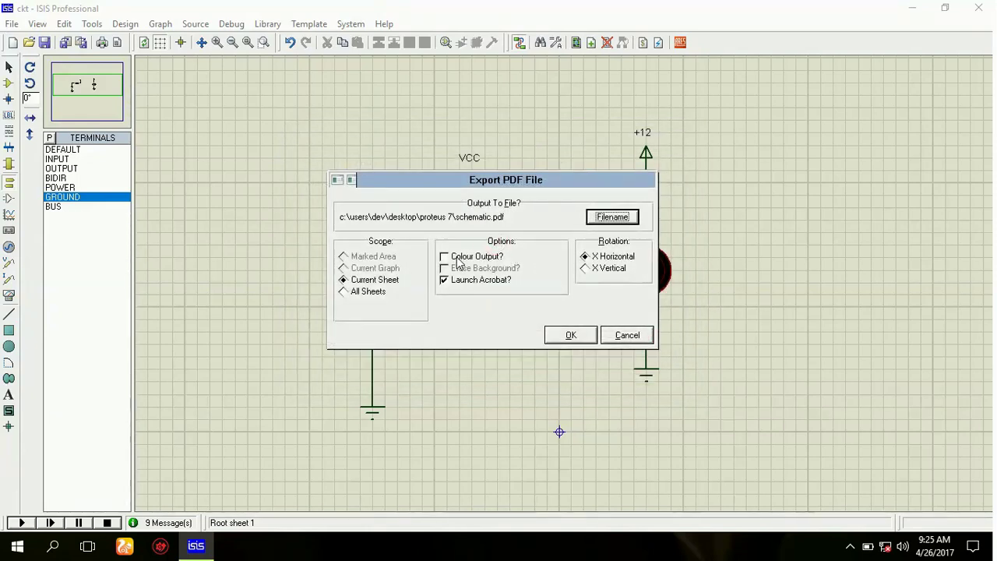
Step: Export the PDF with colour output enabled and open it in Adobe Reader, always using that app for .pdf files
drag(475, 187, 250, 146)
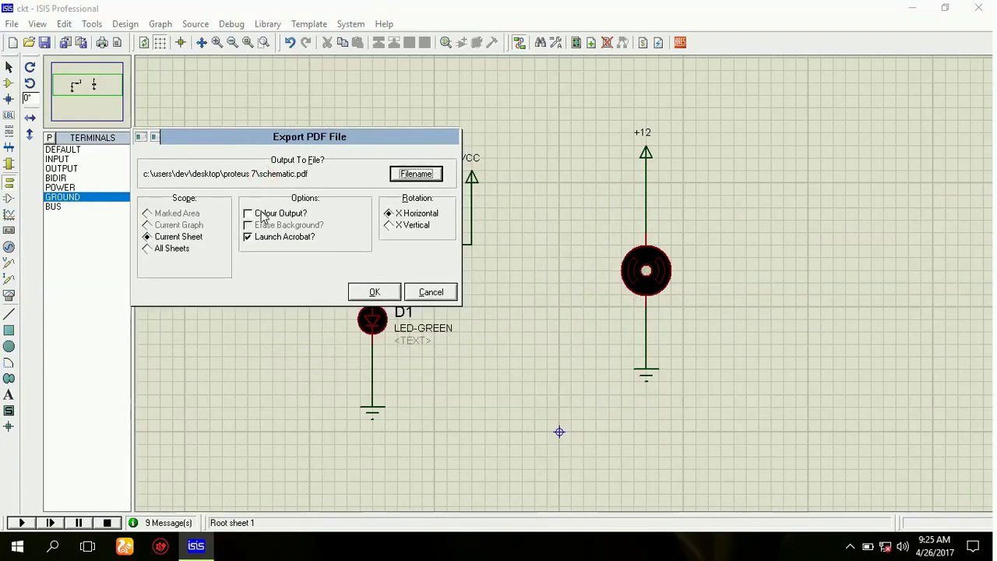
click(264, 216)
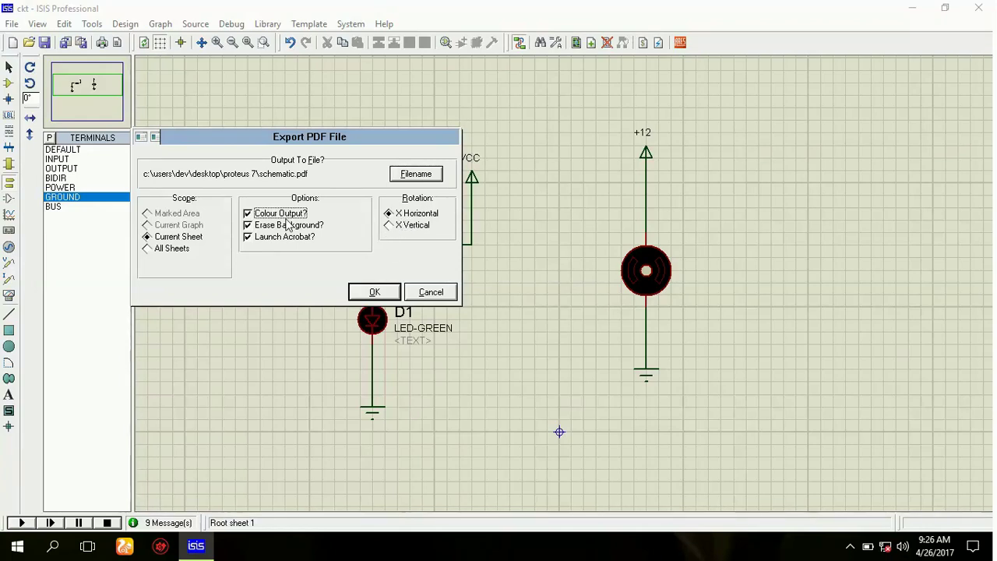
click(366, 292)
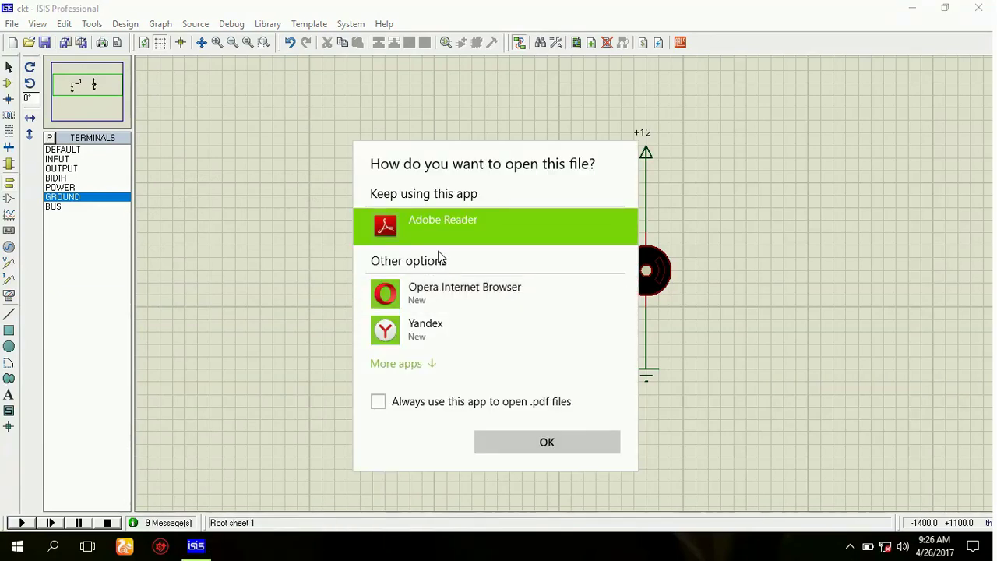
click(428, 404)
click(513, 442)
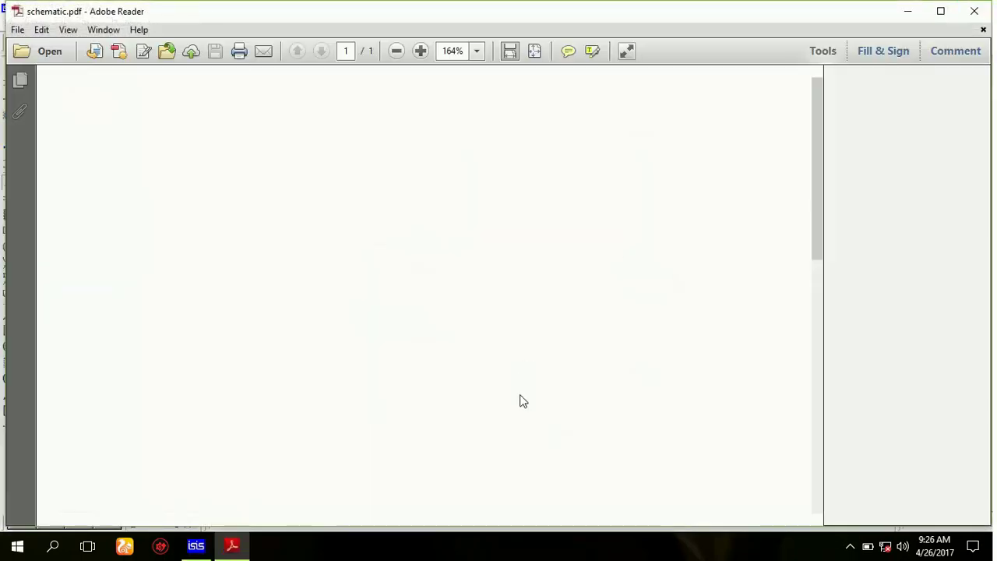
Step: Look over the LED and motor circuits in the exported schematic.pdf, then close Adobe Reader to return to ISIS
scroll(506, 405, down, 1)
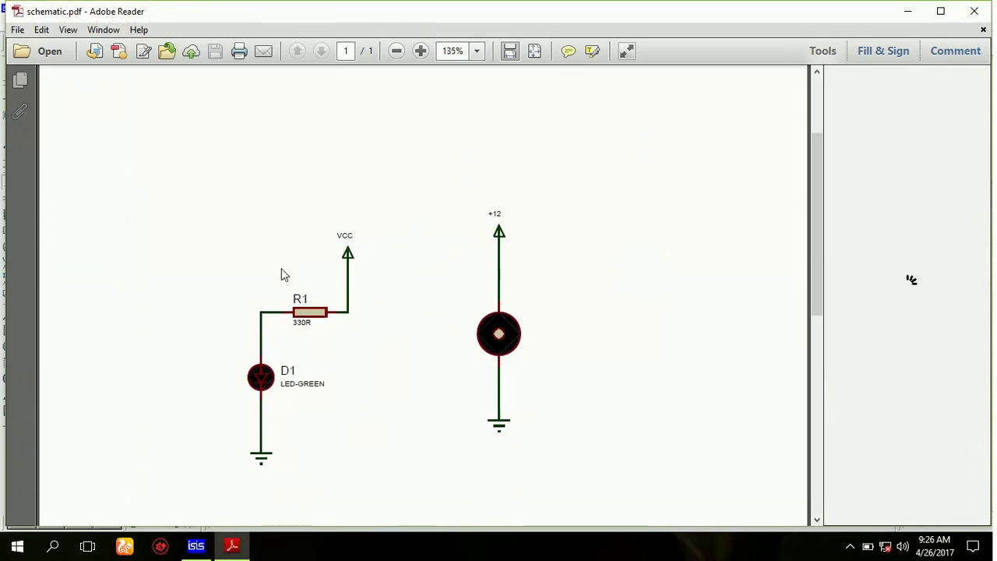
scroll(421, 278, down, 1)
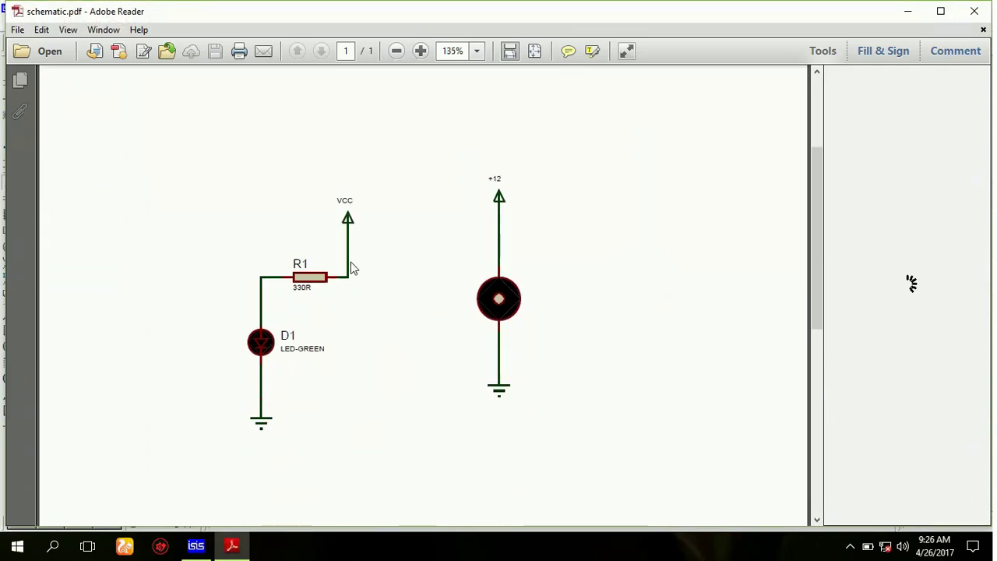
scroll(351, 268, up, 2)
scroll(350, 261, down, 4)
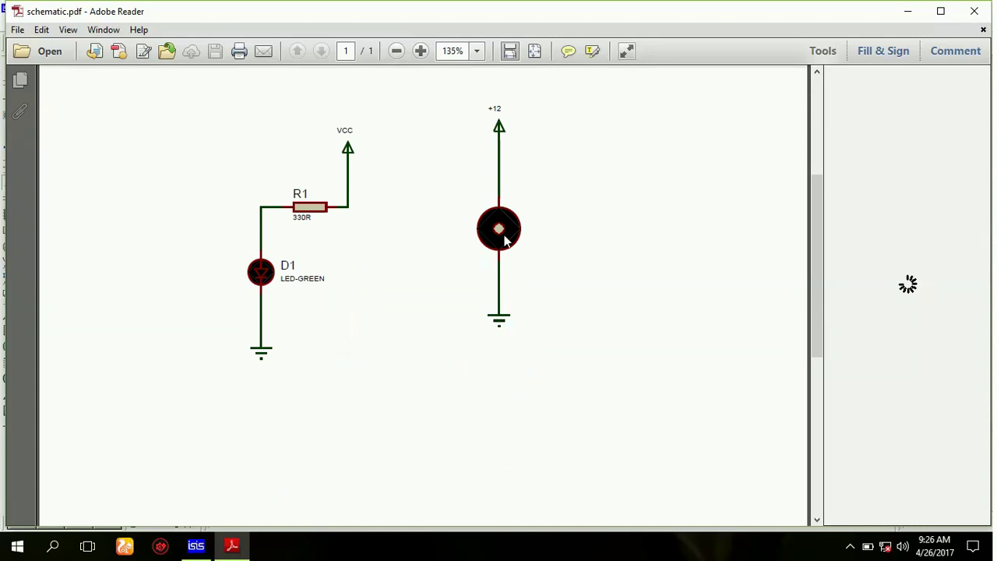
click(974, 11)
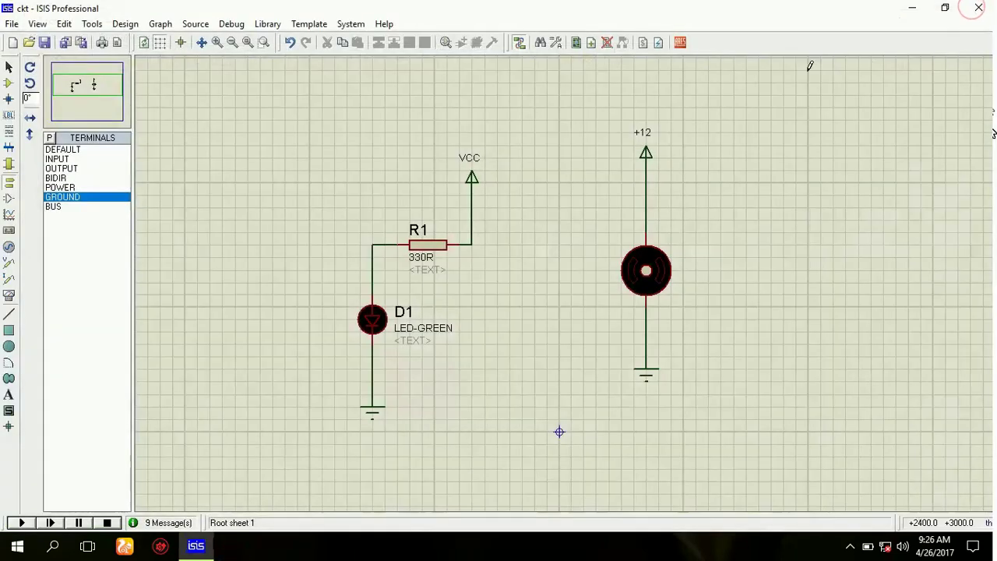
Step: Delete both the LED circuit and the motor circuit from the sheet
key(F7)
key(F6)
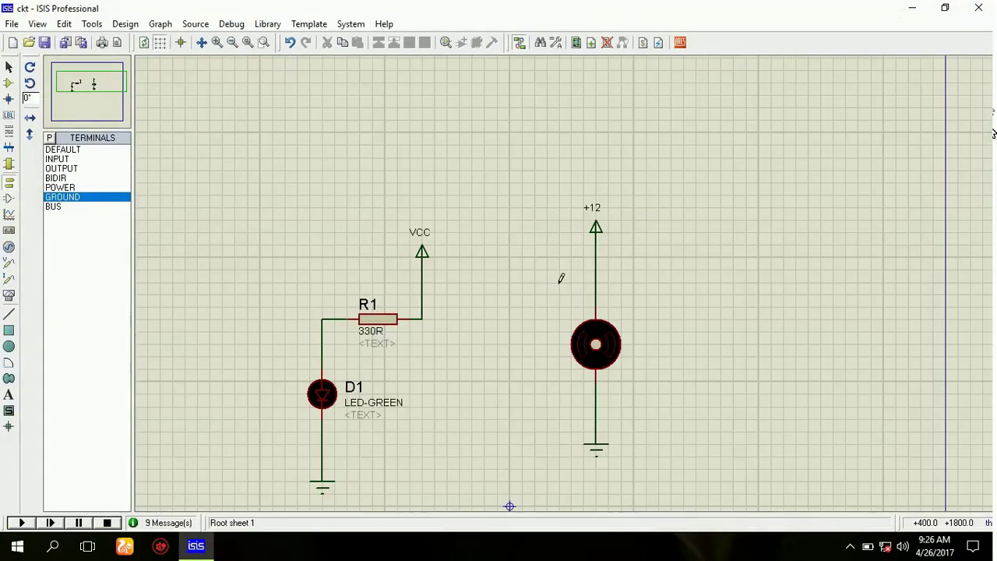
key(F7)
drag(353, 200, 651, 440)
key(Delete)
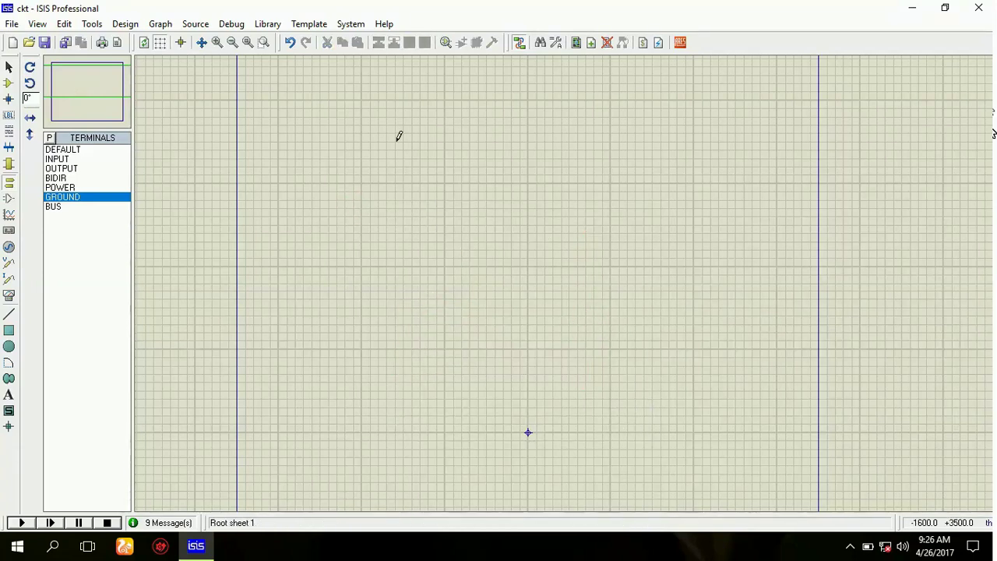
Step: Place a 1N4007 diode on the empty sheet, turning it through its 90° orientations before placement
scroll(632, 291, up, 4)
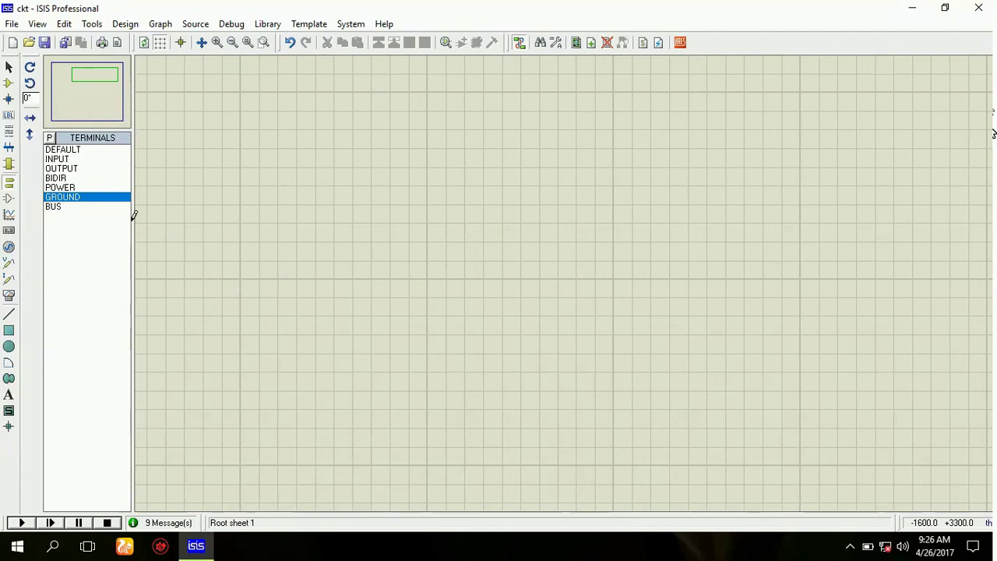
click(9, 83)
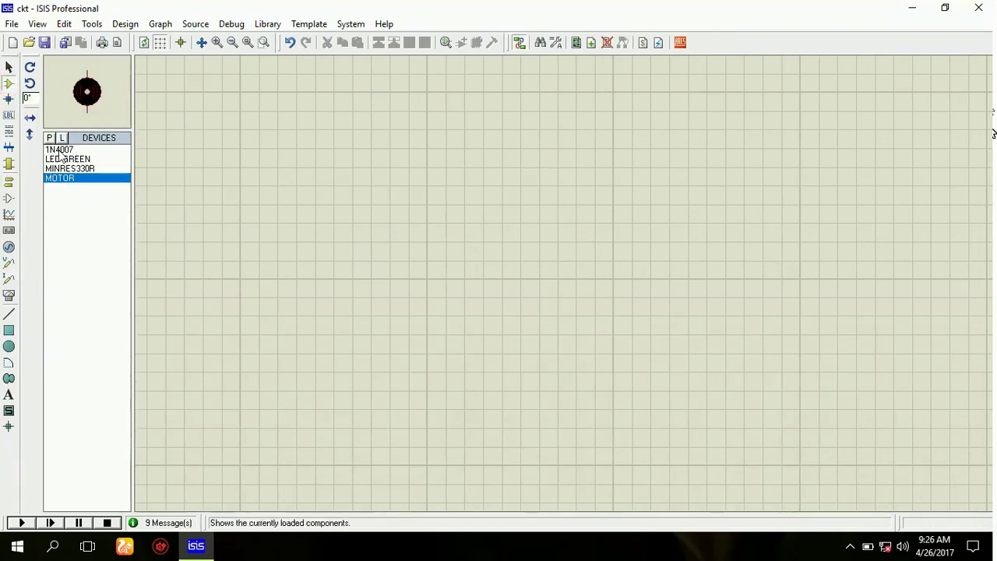
click(59, 149)
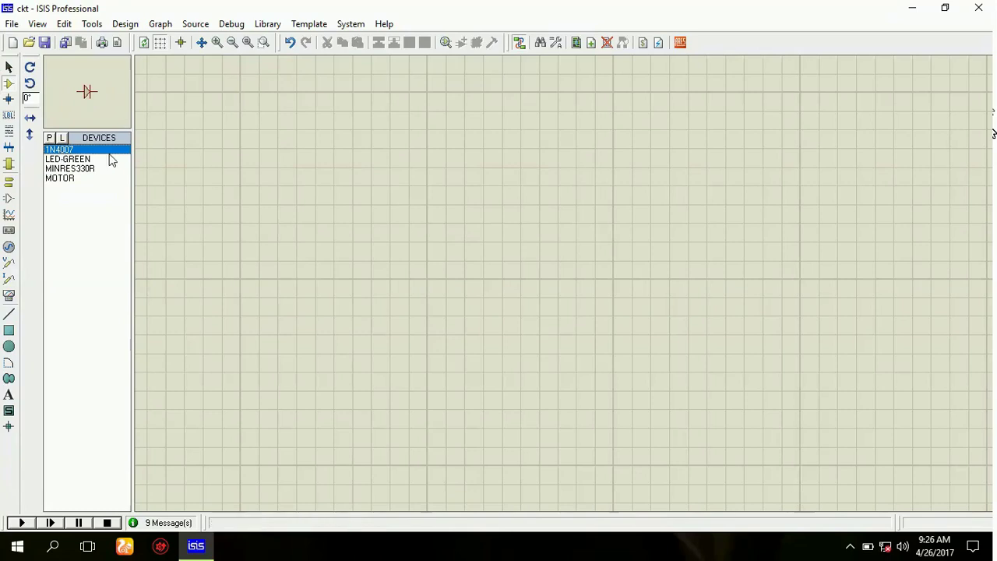
click(407, 212)
scroll(382, 278, down, 1)
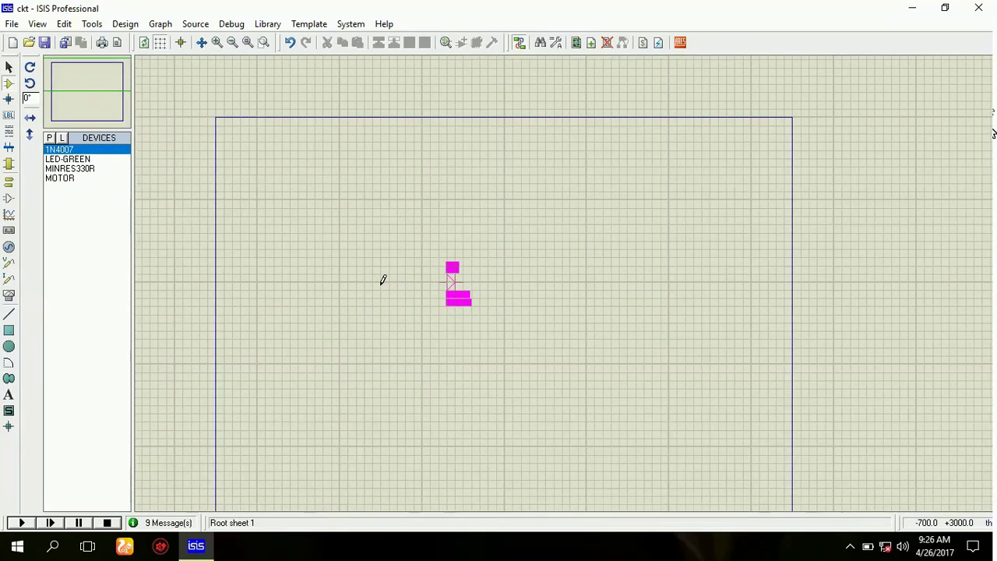
scroll(566, 278, up, 2)
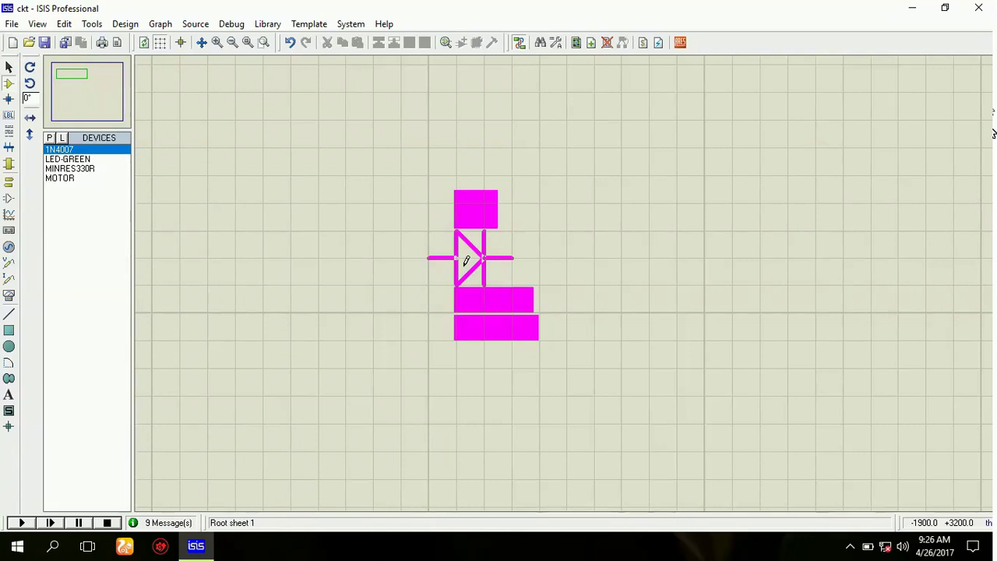
key(KP_Add)
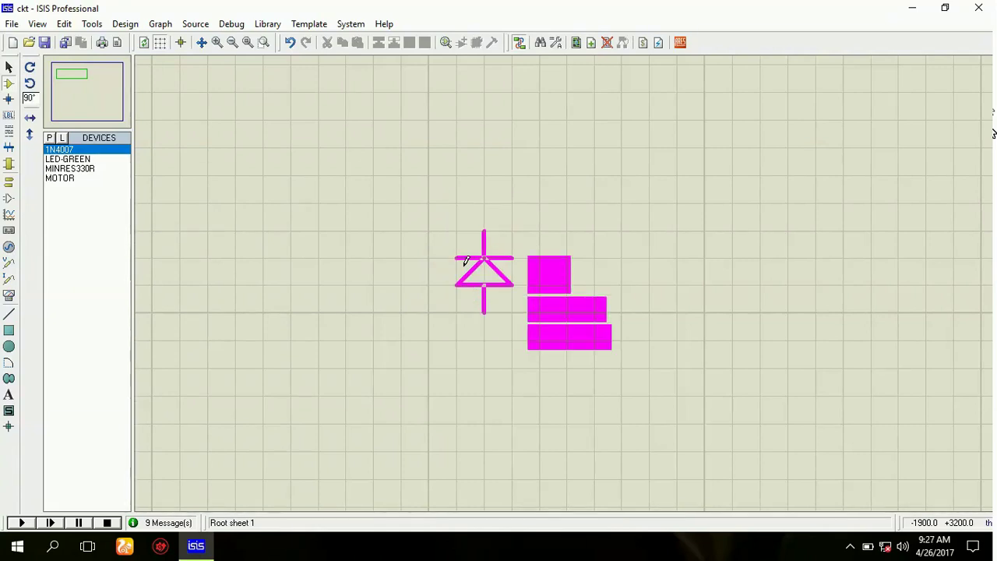
key(KP_Add)
key(KP_Add)
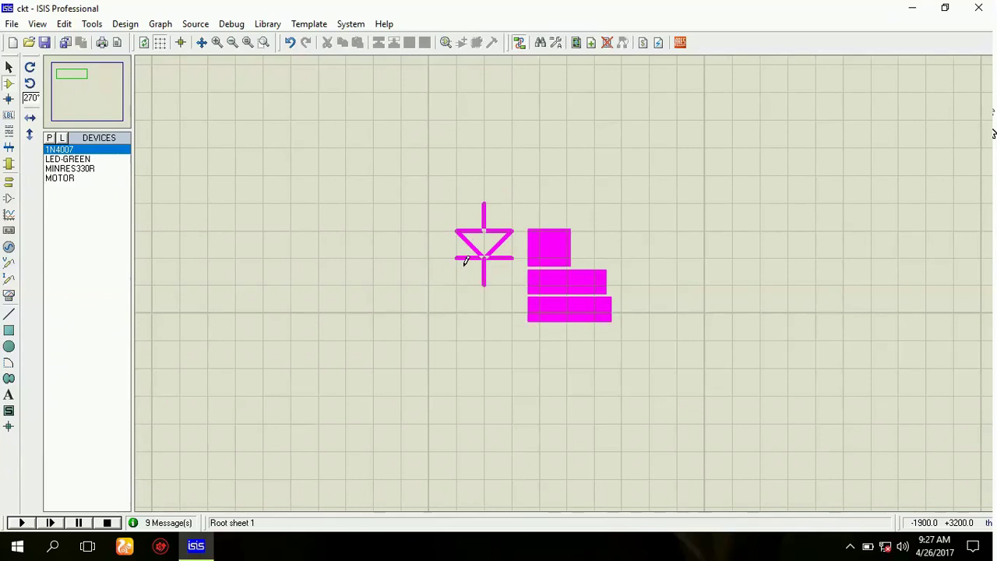
key(KP_Subtract)
key(KP_Subtract)
key(KP_Subtract)
key(KP_Subtract)
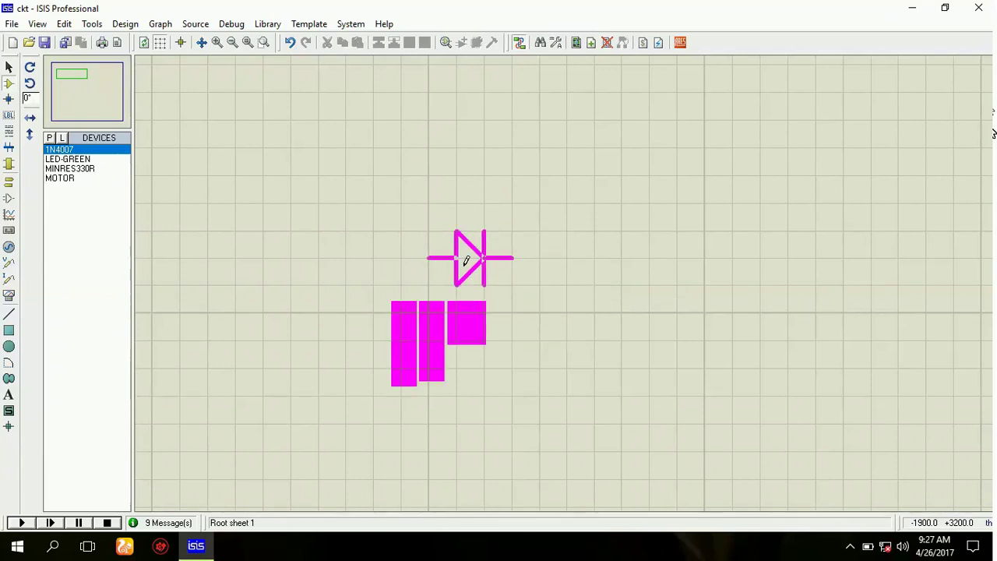
key(KP_Subtract)
key(KP_Subtract)
key(KP_Subtract)
click(437, 234)
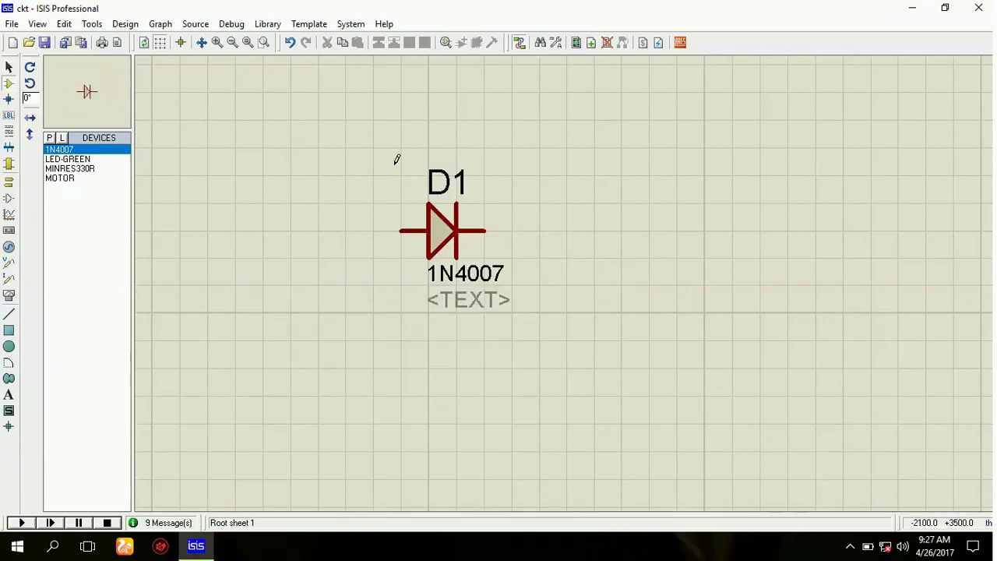
Step: Delete the horizontally placed 1N4007 diode from the sheet
scroll(456, 228, down, 1)
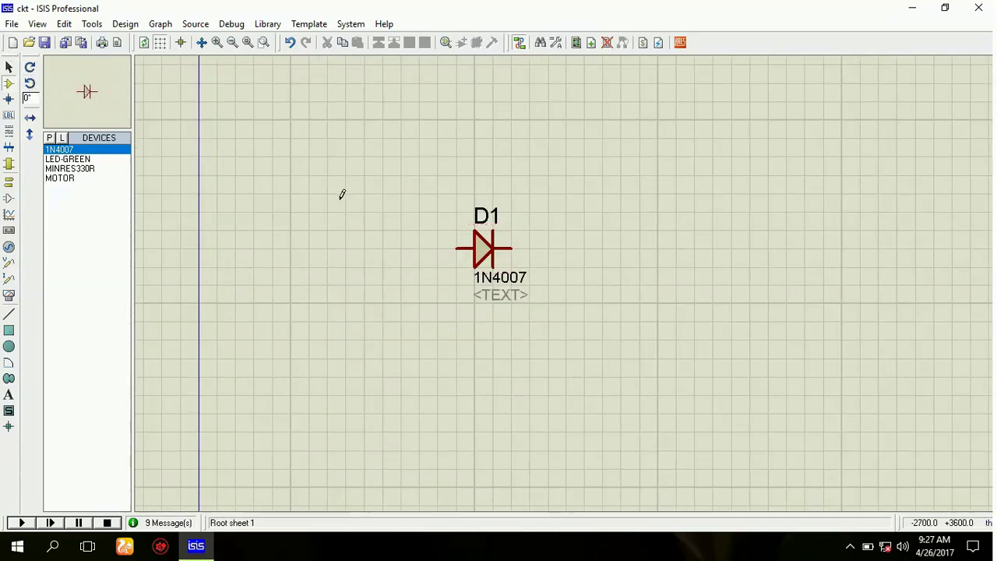
drag(426, 172, 577, 338)
click(635, 291)
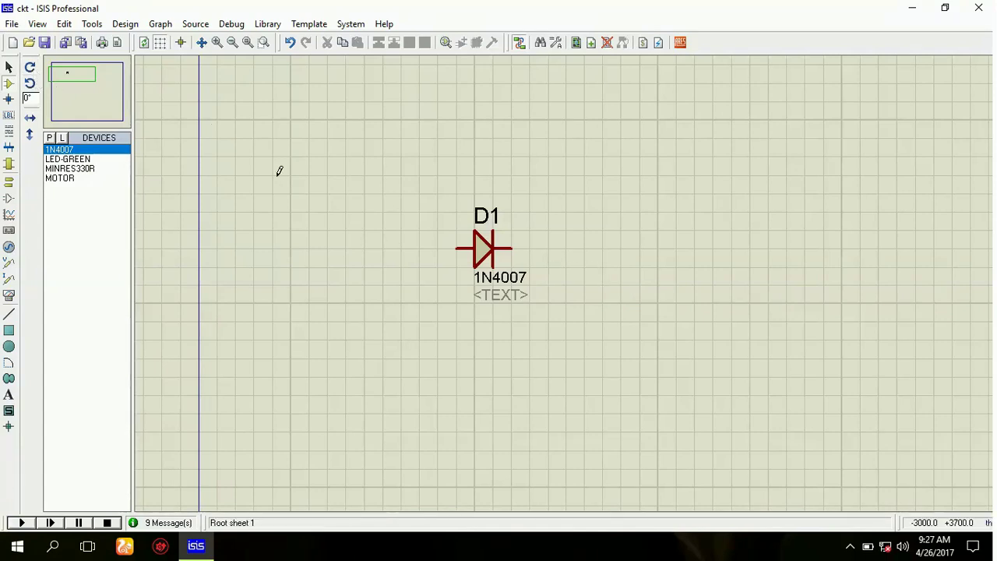
drag(384, 159, 530, 307)
right_click(483, 247)
right_click(483, 248)
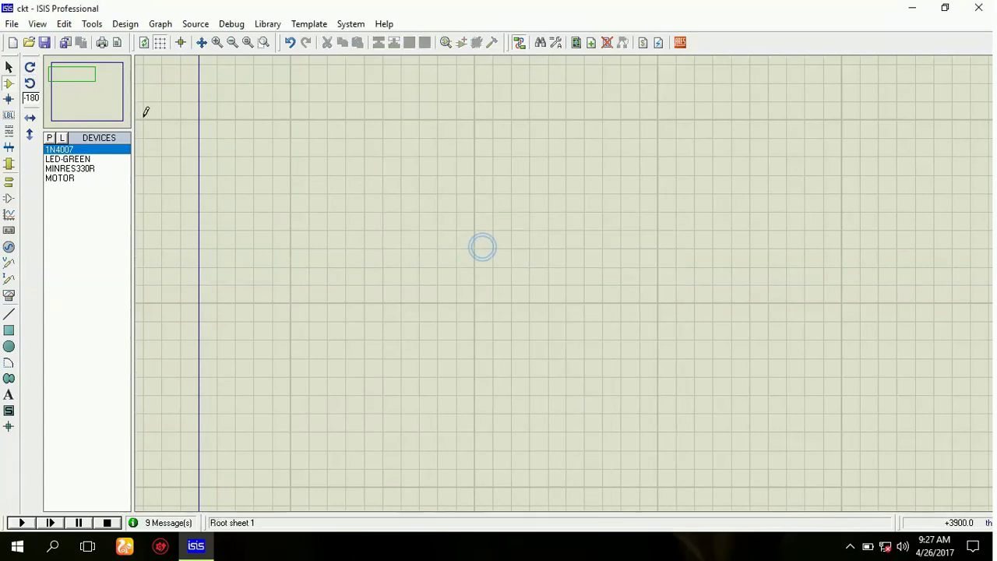
Step: Place a 1N4007 diode with the rotation preset to -90°, and delete it again
click(30, 67)
click(30, 67)
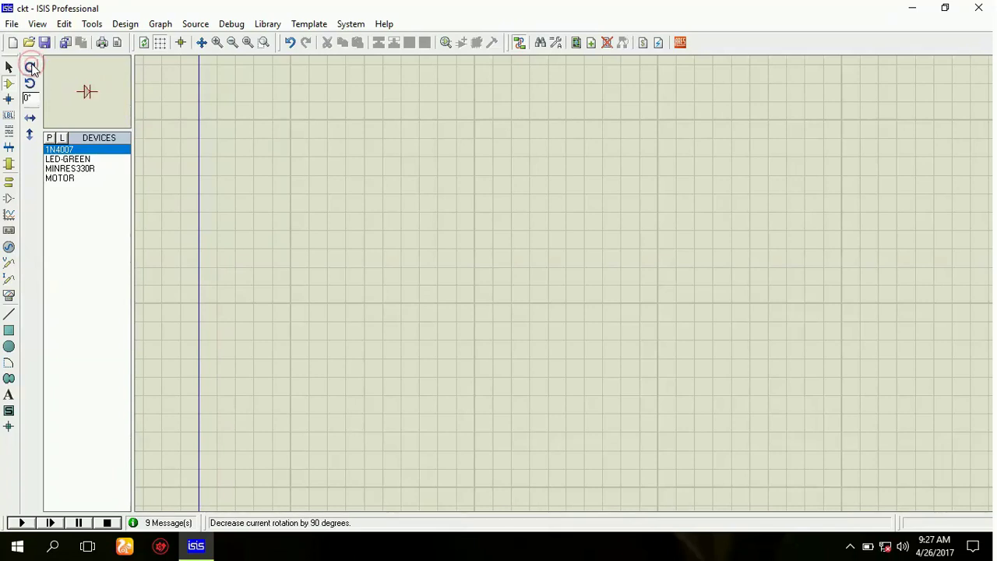
click(30, 67)
click(346, 145)
click(371, 203)
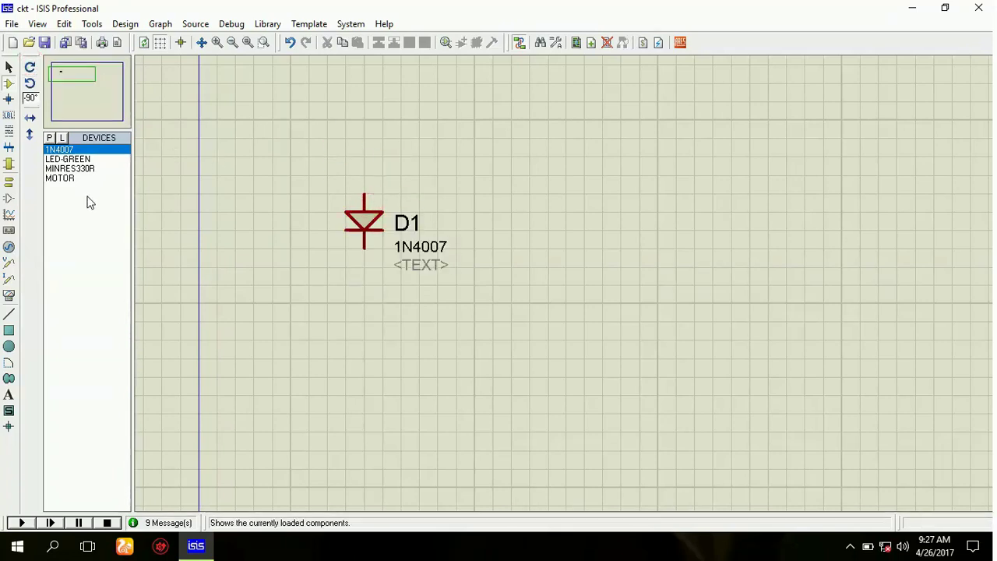
drag(310, 159, 529, 339)
key(Delete)
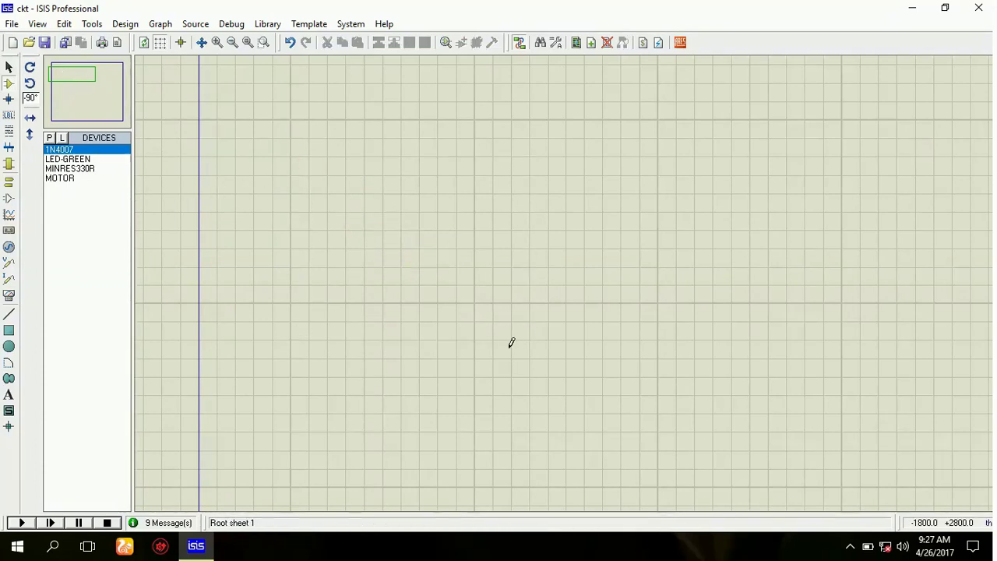
Step: Place an LED-GREEN component horizontally near the upper middle of the empty sheet, with its cathode facing left
click(84, 160)
click(468, 213)
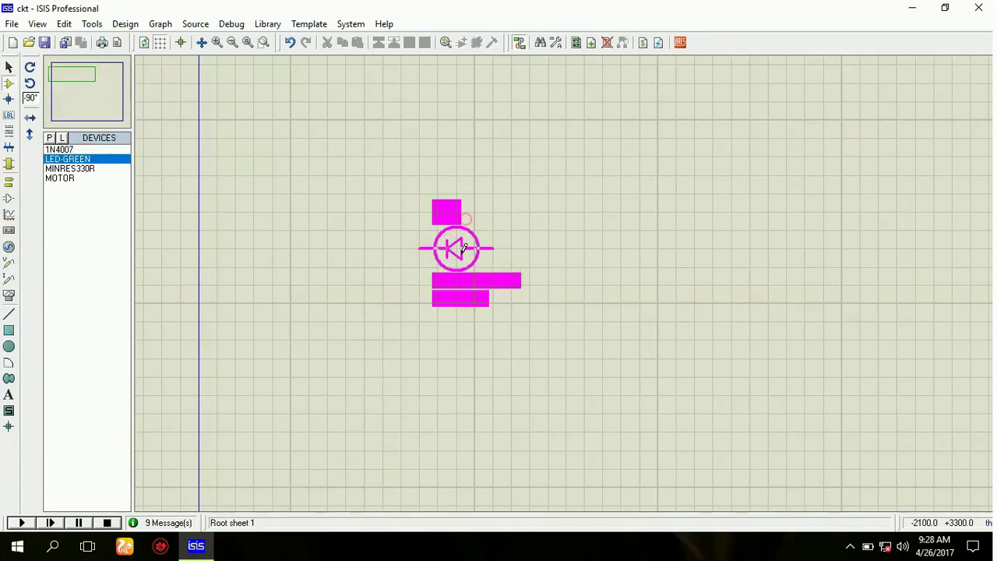
click(456, 267)
Step: Place a vertical MINRES330R resistor to the upper right of the LED and wire its lower pin to the LED's anode
click(70, 168)
click(569, 177)
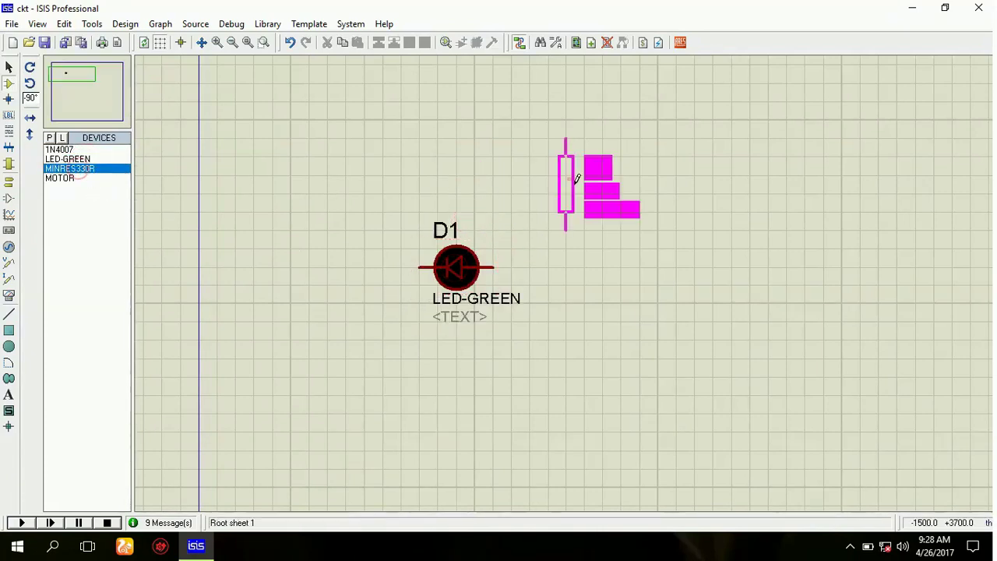
click(567, 202)
click(565, 248)
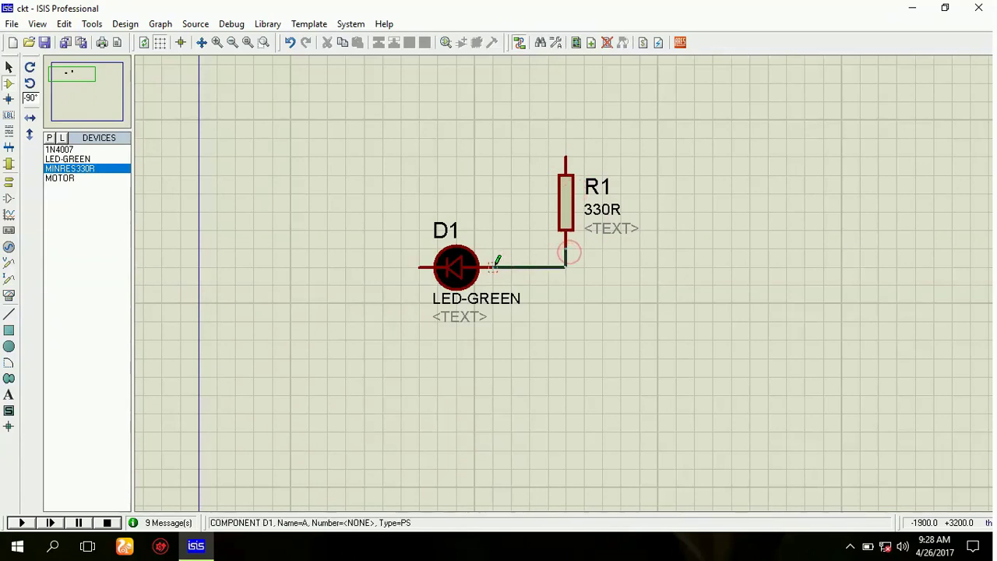
click(494, 267)
Step: Place a GROUND terminal to the lower left of the LED and wire it to the LED's cathode
click(9, 182)
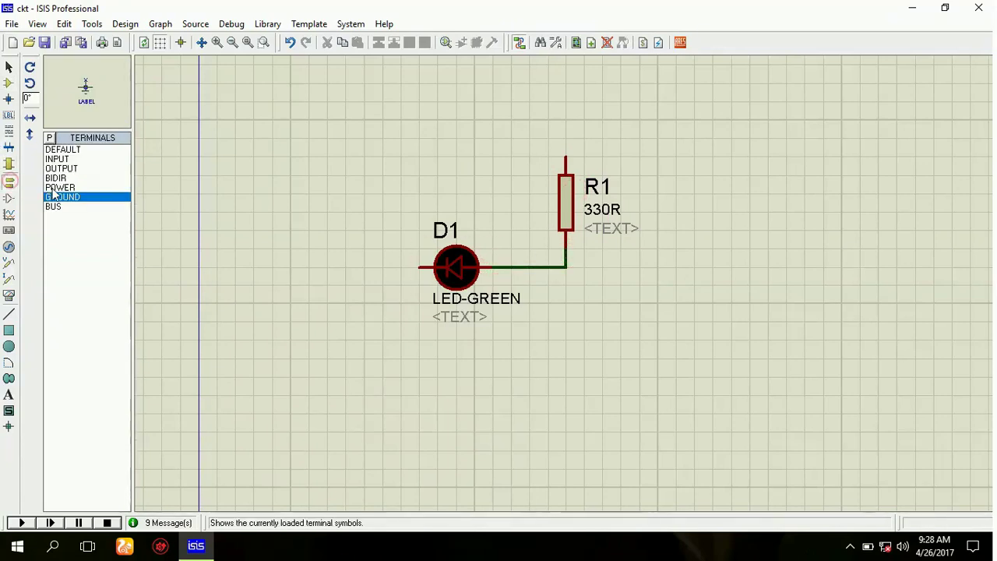
click(313, 268)
click(329, 341)
click(327, 323)
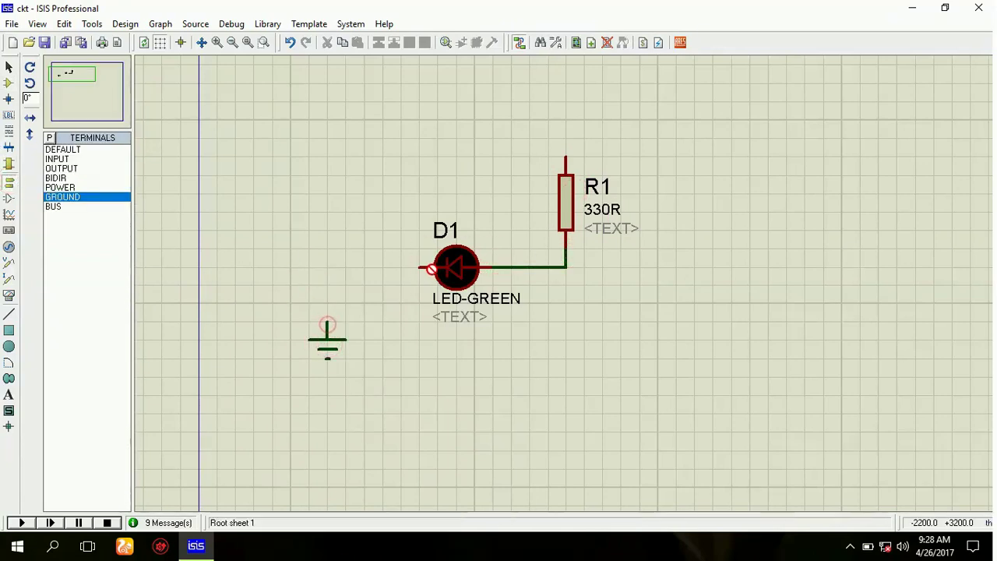
click(426, 268)
Step: Place a POWER terminal directly above the resistor and wire it to the resistor's upper pin
click(78, 189)
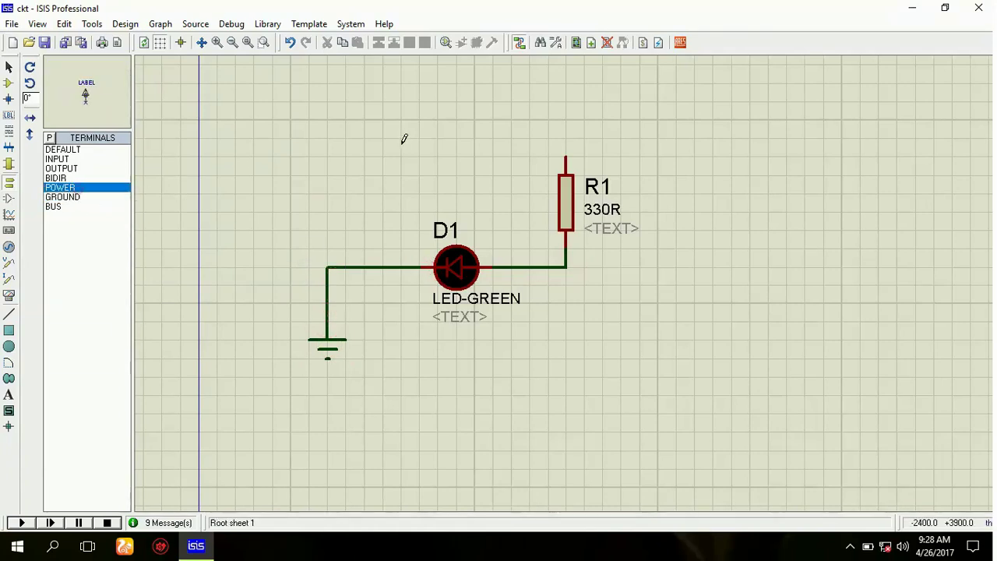
click(402, 143)
click(566, 76)
click(565, 100)
click(566, 157)
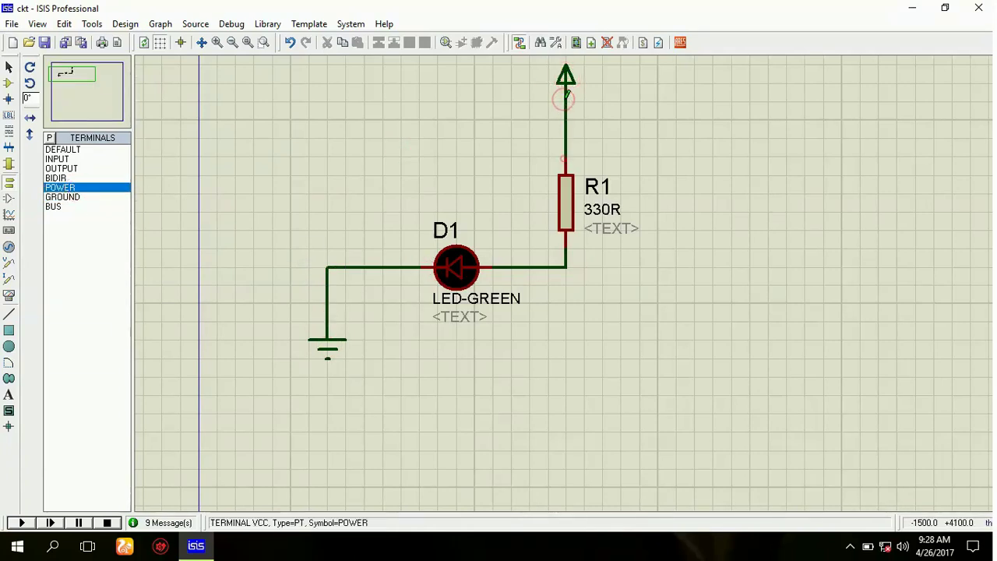
Step: Label the power terminal above the resistor VCC
right_click(567, 70)
click(604, 85)
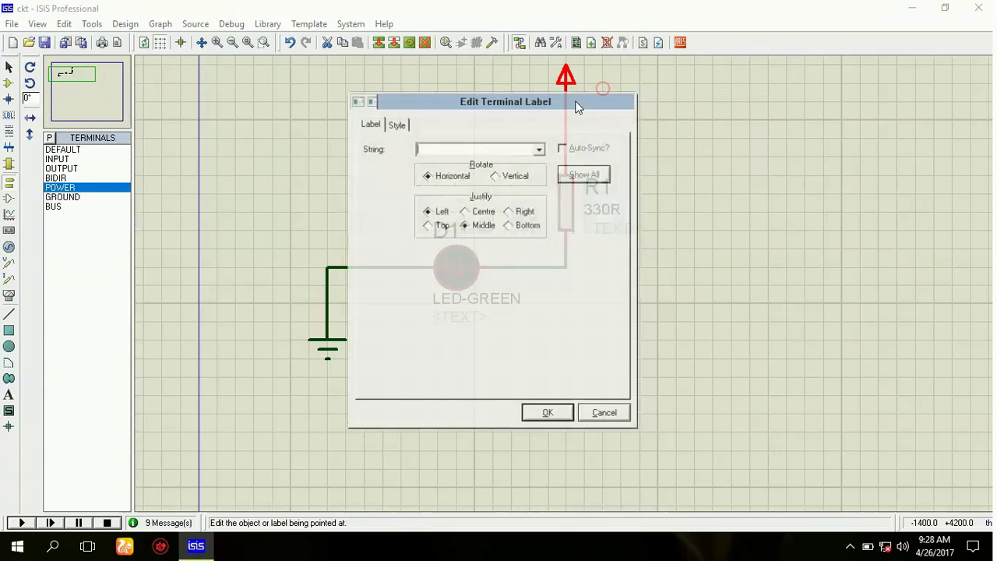
click(539, 149)
click(537, 172)
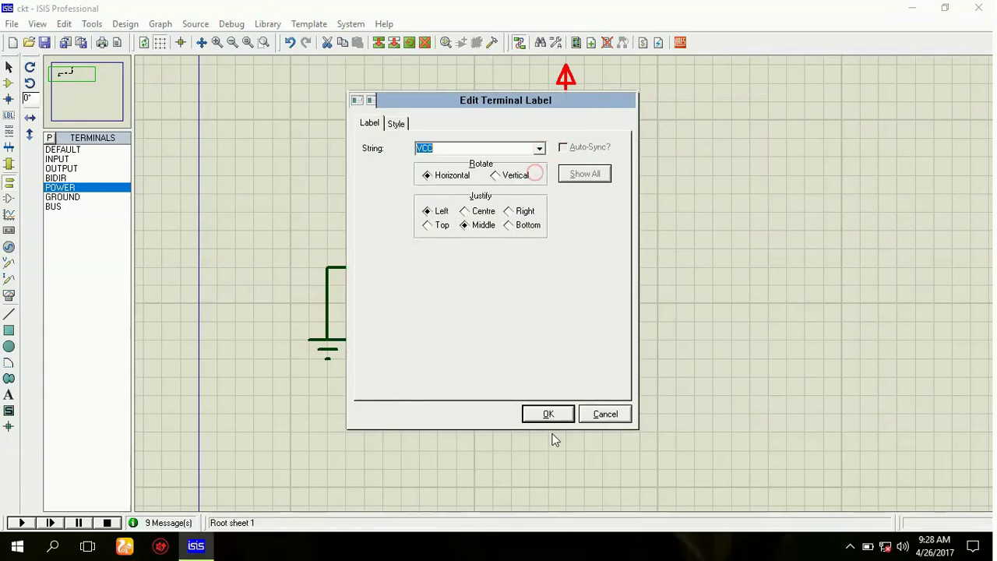
click(548, 414)
Step: Run the simulation and examine the green LED in the rebuilt circuit up close
scroll(595, 330, down, 1)
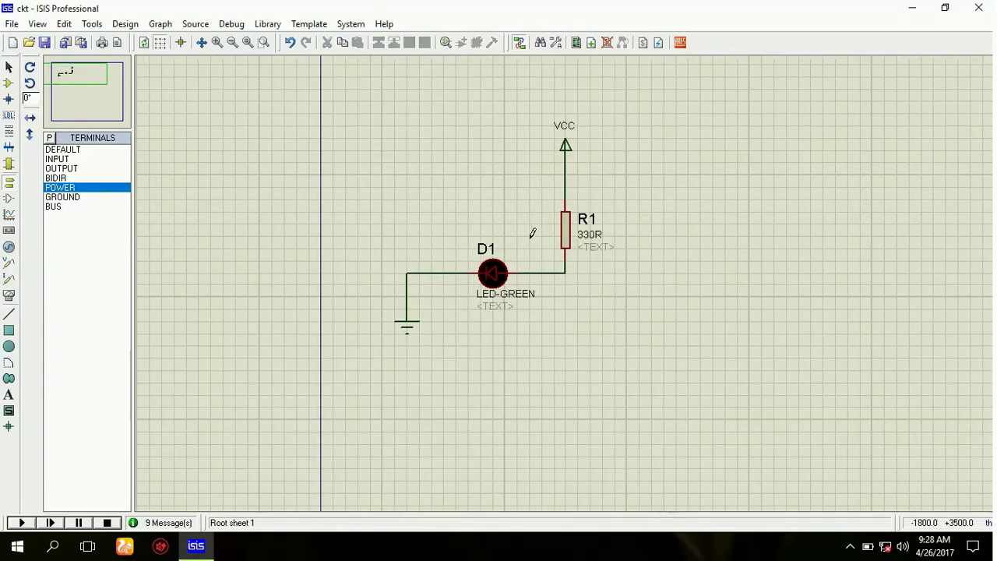
click(21, 522)
scroll(568, 223, up, 1)
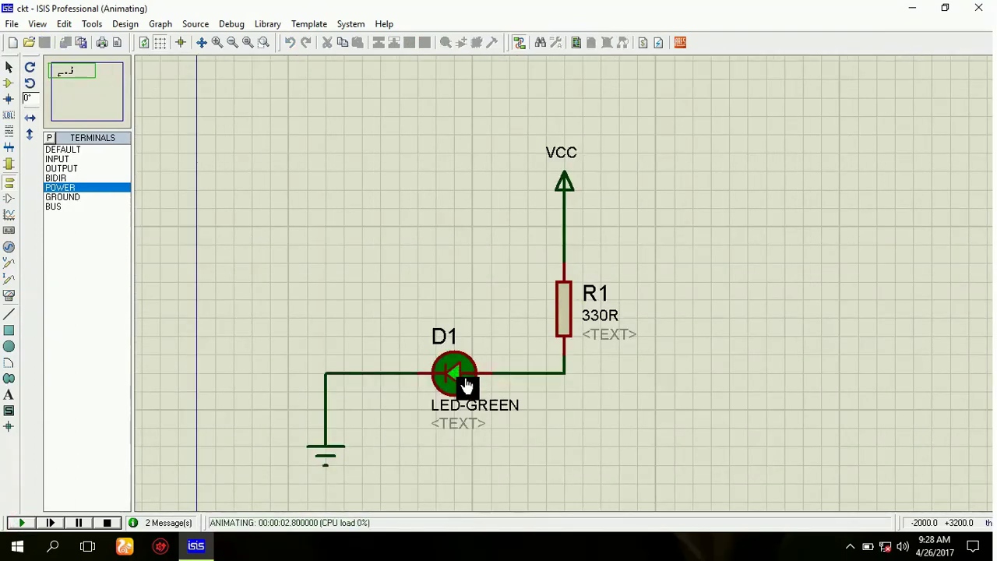
scroll(467, 382, up, 1)
scroll(586, 267, down, 1)
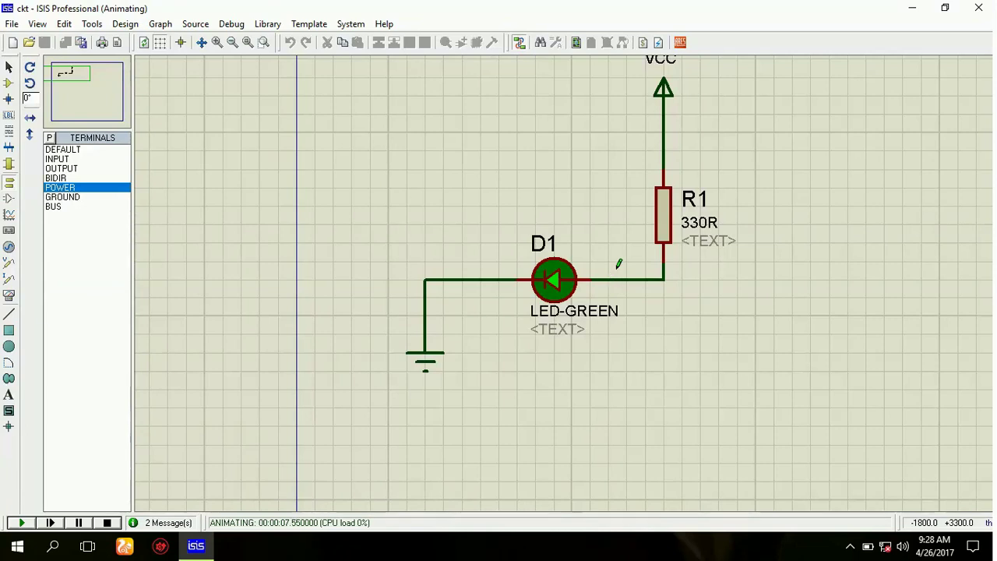
scroll(659, 124, down, 2)
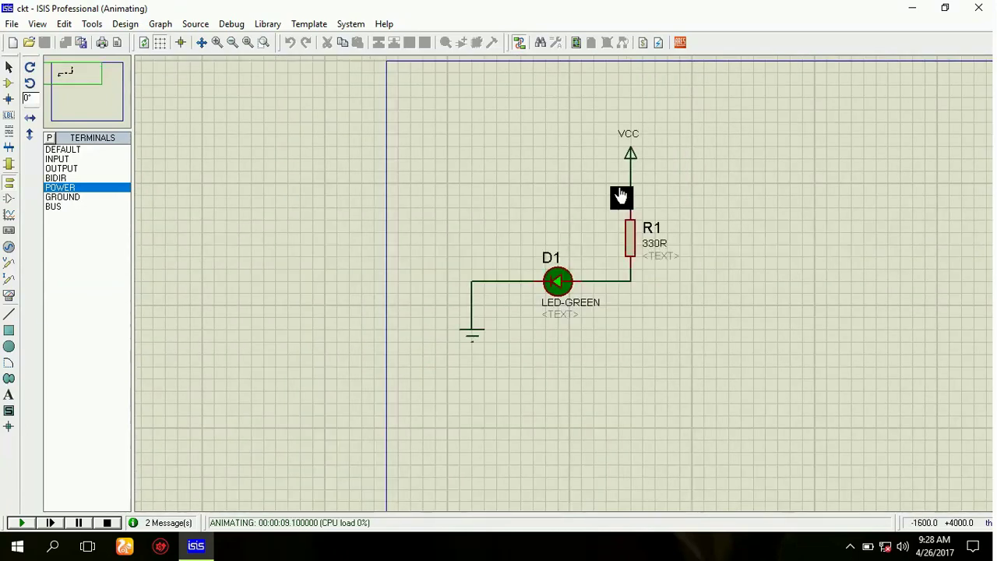
scroll(610, 220, up, 1)
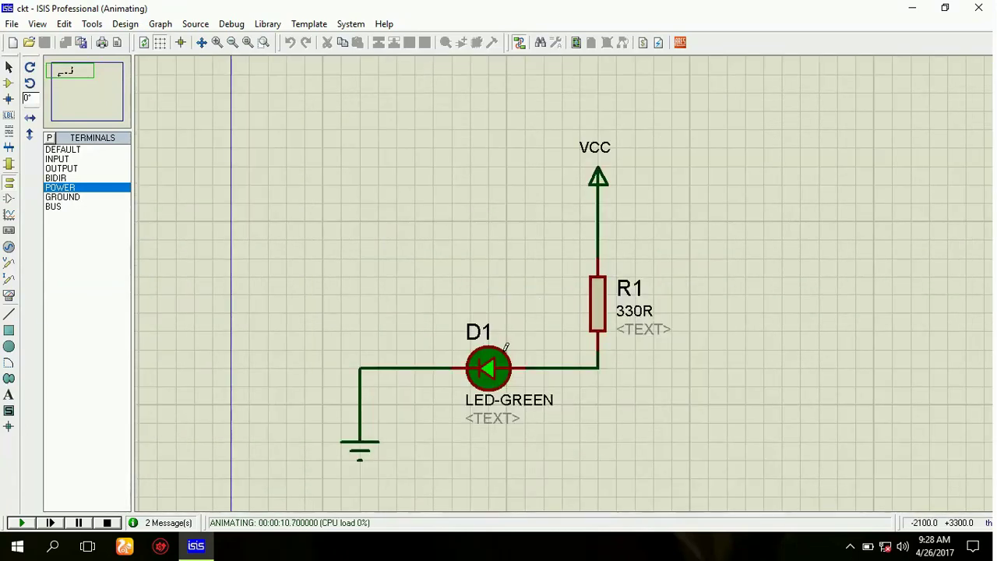
Step: Stop the simulation and enable Show Wire Voltage by Colour and Show Wire Current with Arrows in the animated circuits configuration
click(108, 523)
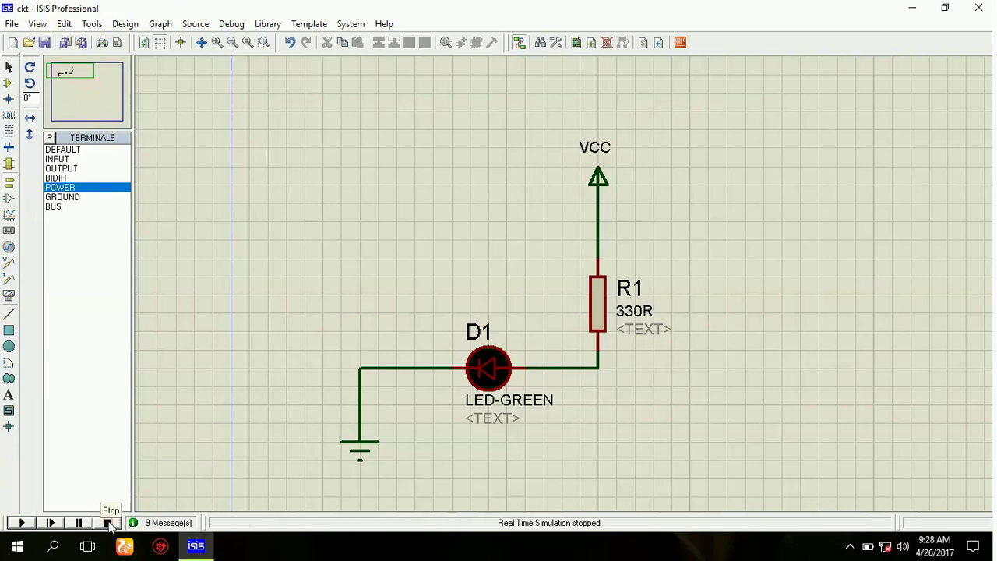
click(304, 23)
mouse_move(350, 25)
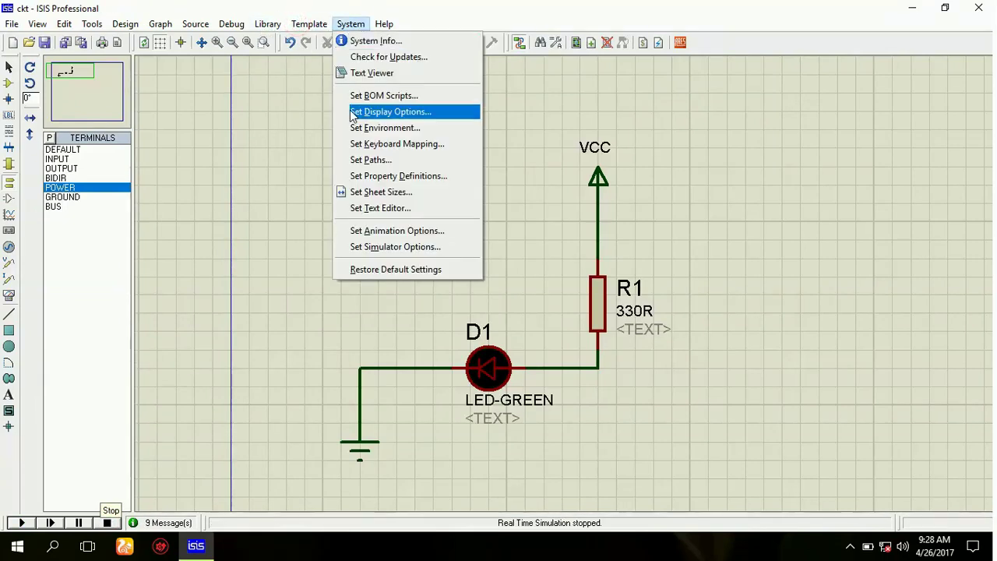
click(393, 230)
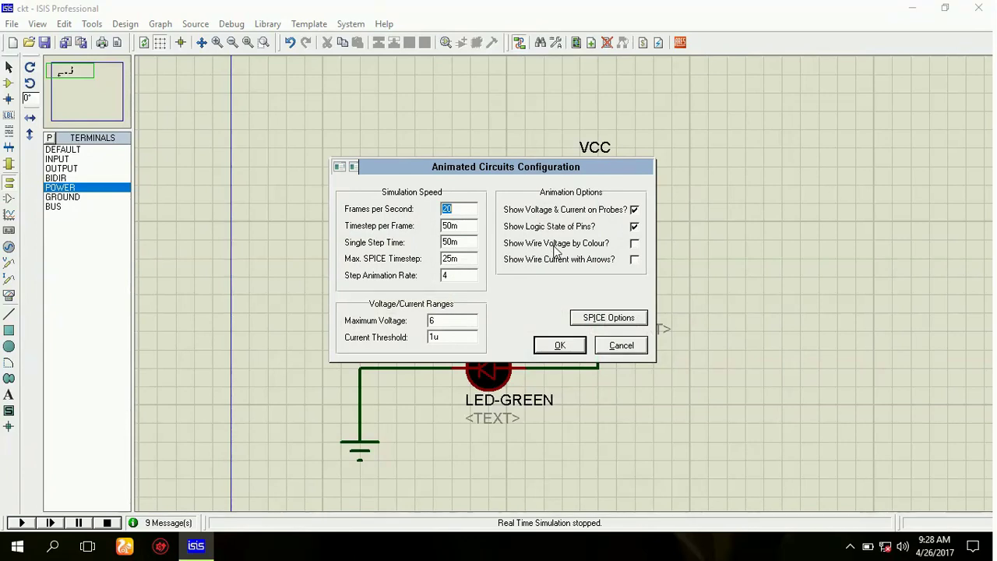
click(635, 245)
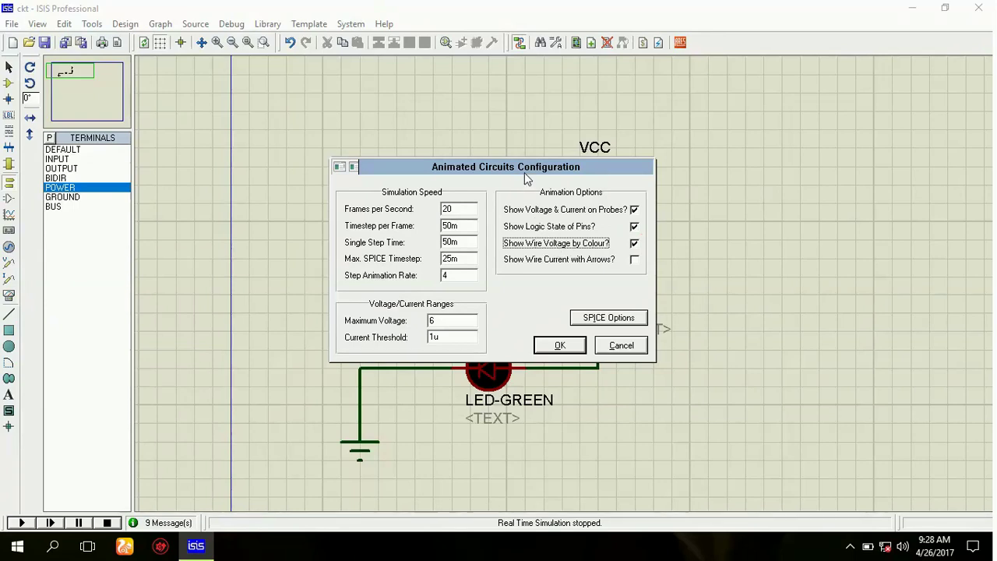
drag(521, 167, 357, 130)
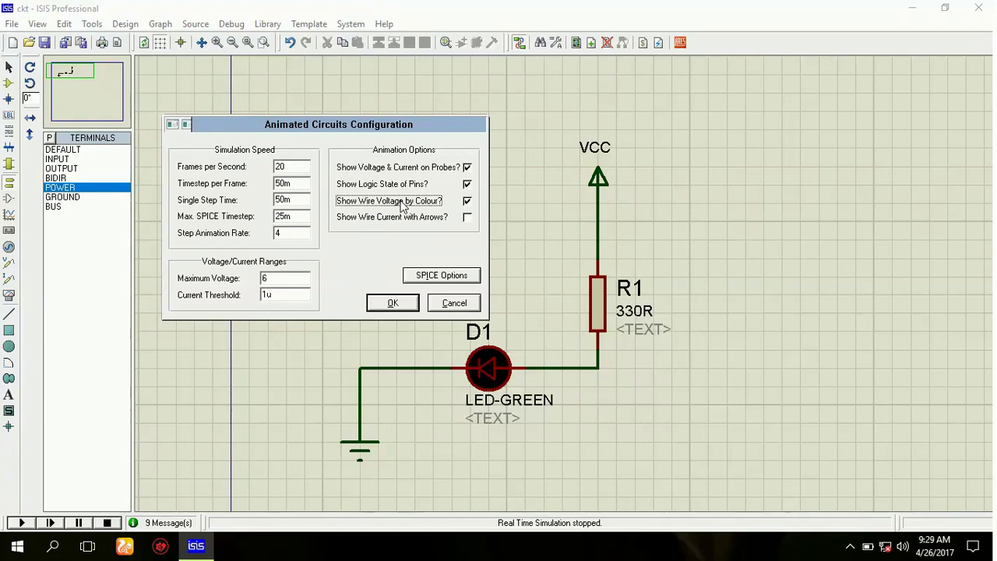
click(467, 219)
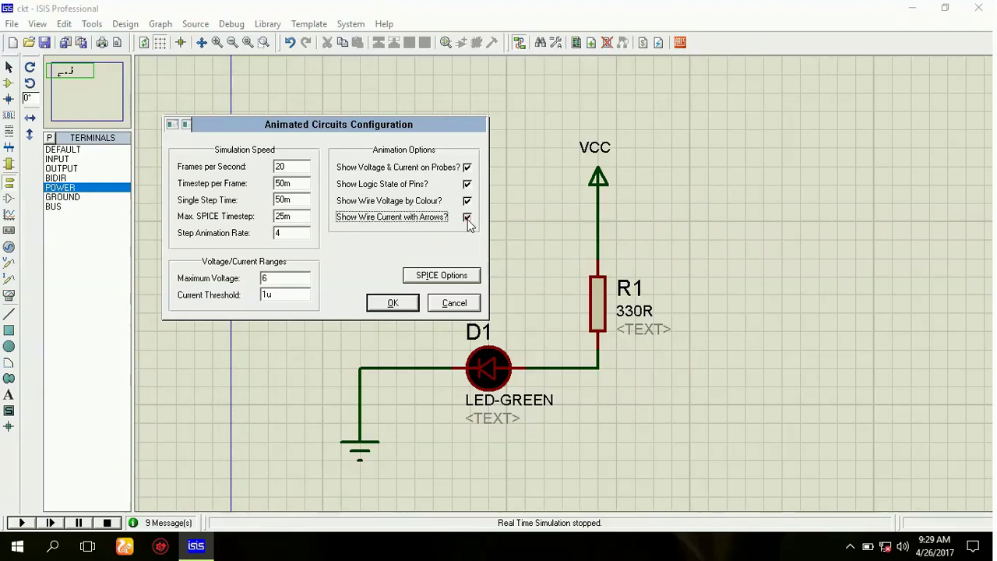
click(389, 304)
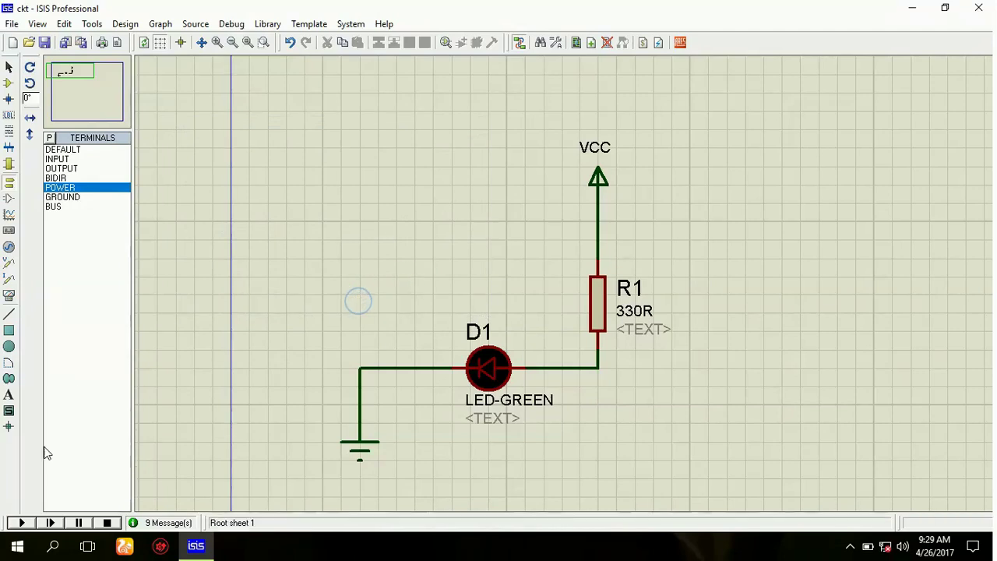
Step: Run the simulation, examine the wire colours and current arrows from the VCC terminal through the LED to ground, and stop it
click(22, 523)
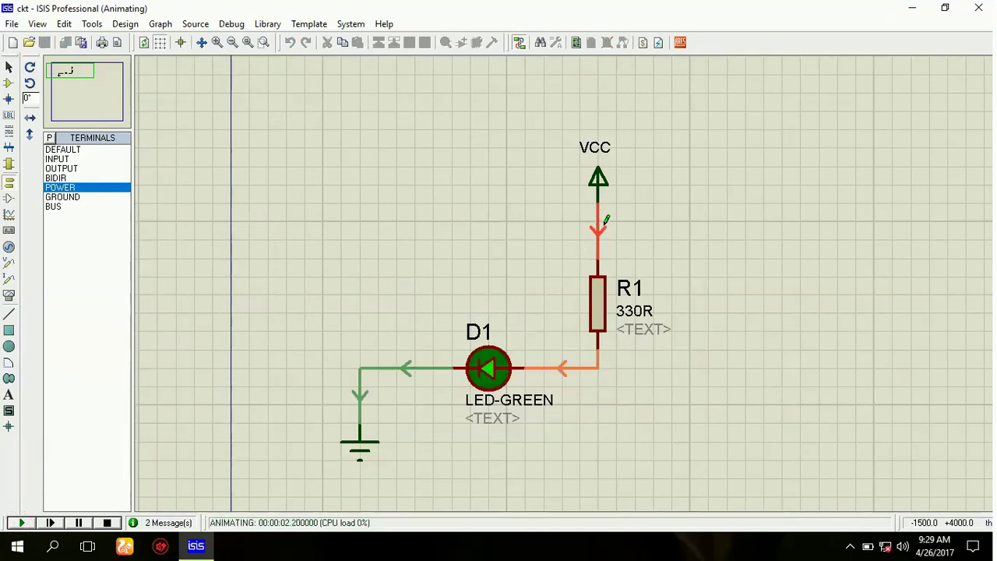
scroll(590, 245, up, 2)
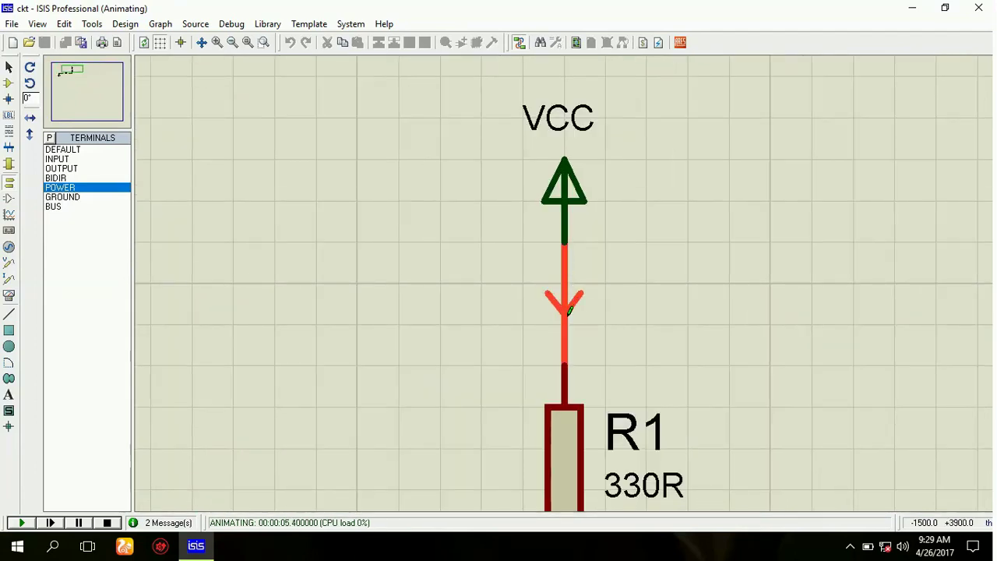
scroll(589, 293, down, 2)
scroll(563, 269, up, 1)
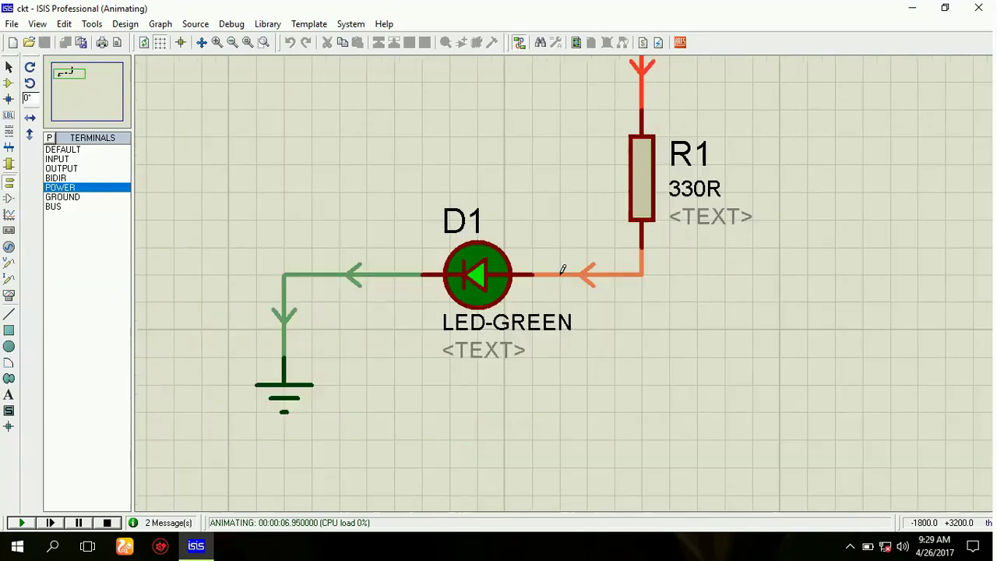
scroll(569, 267, down, 1)
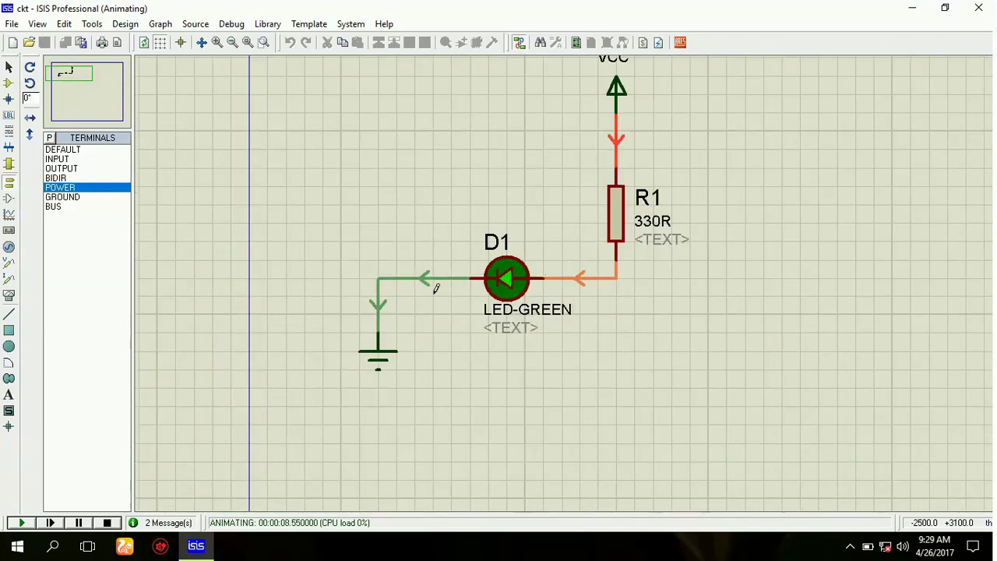
scroll(576, 280, up, 2)
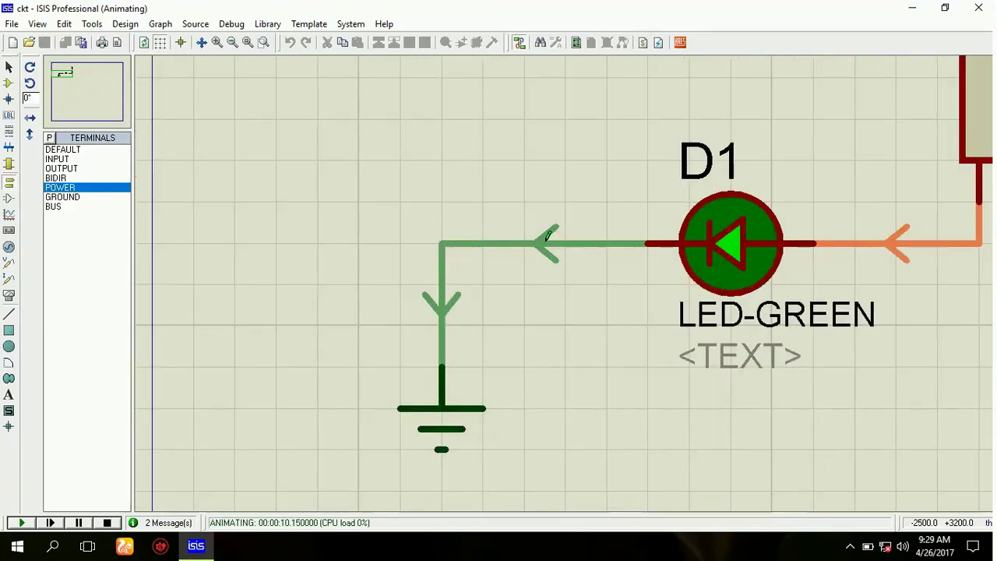
scroll(548, 235, down, 2)
scroll(563, 293, up, 1)
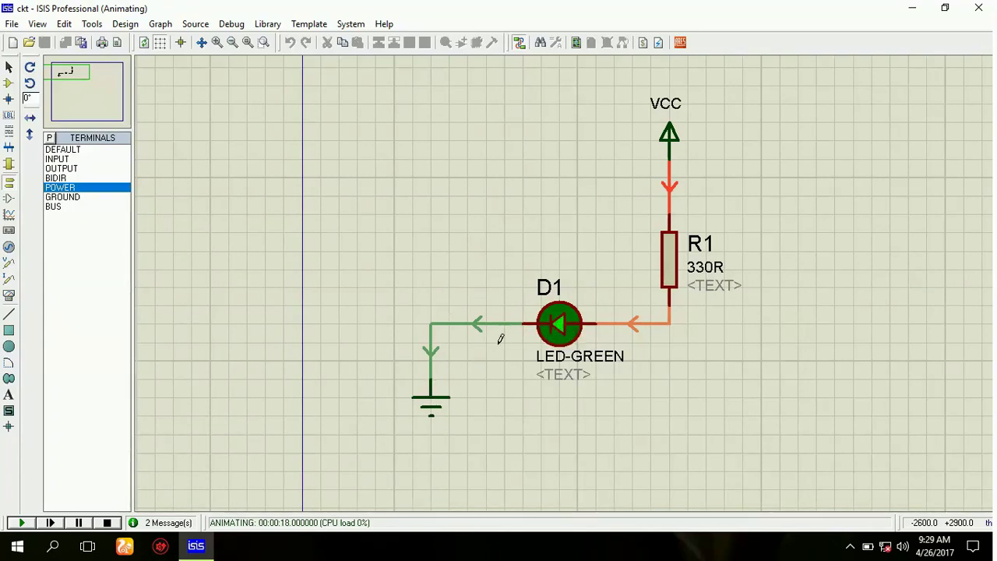
scroll(521, 340, down, 1)
scroll(570, 273, up, 1)
scroll(570, 249, down, 1)
scroll(569, 249, up, 1)
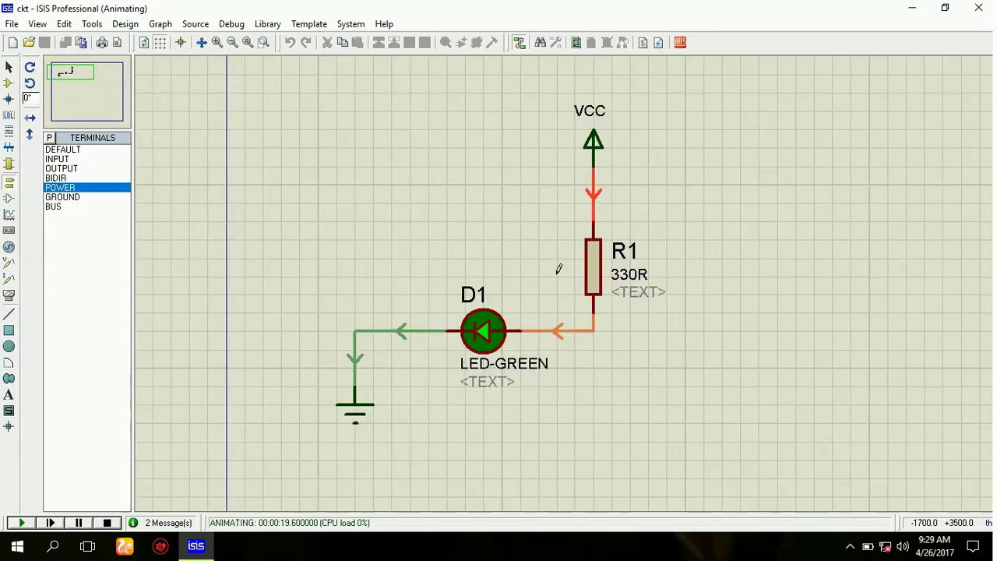
click(109, 523)
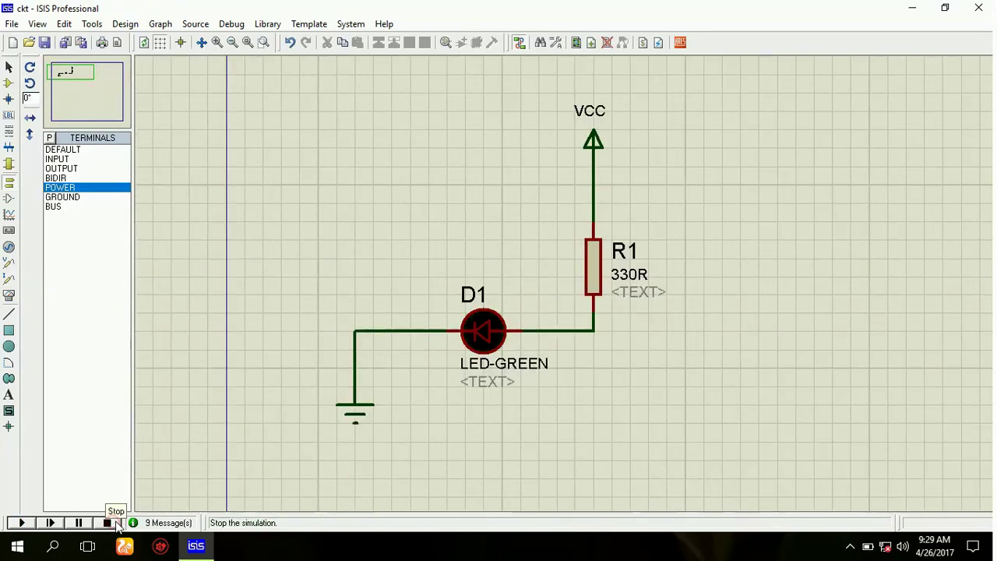
Step: Place a voltage probe on the wire between the VCC terminal and resistor R1
click(13, 265)
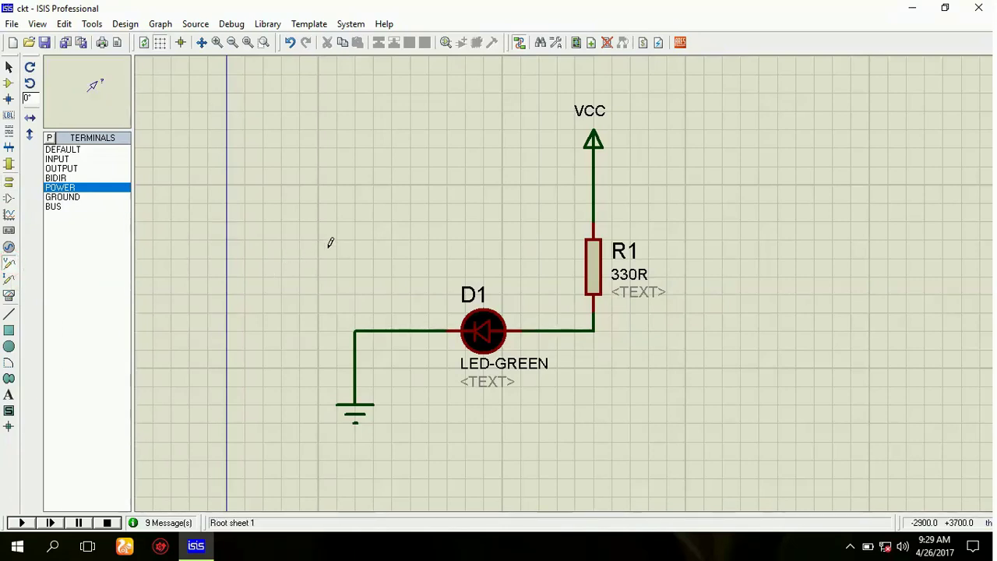
click(458, 212)
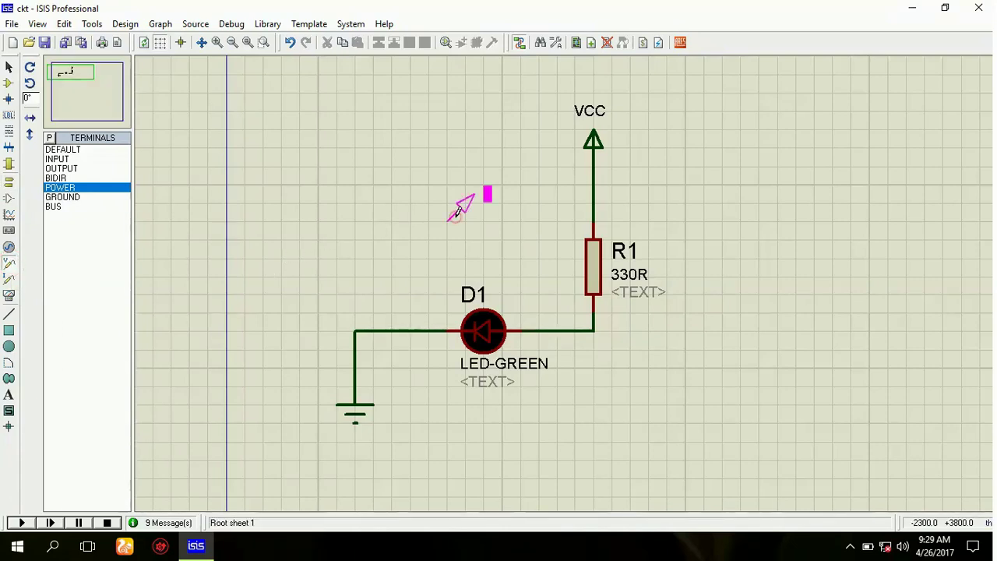
click(594, 199)
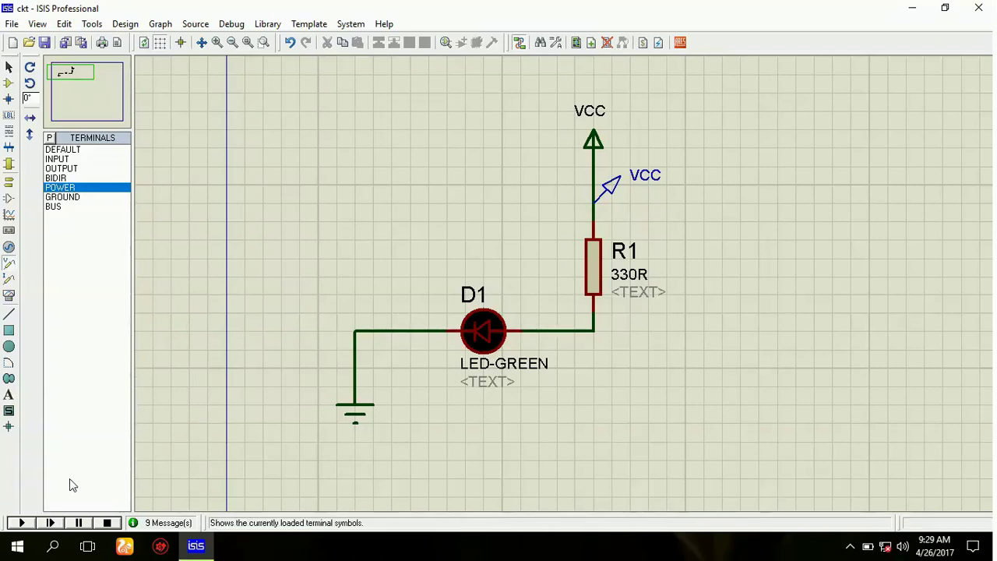
Step: Run the simulation, read the voltage at the probe above resistor R1, and stop it
click(21, 522)
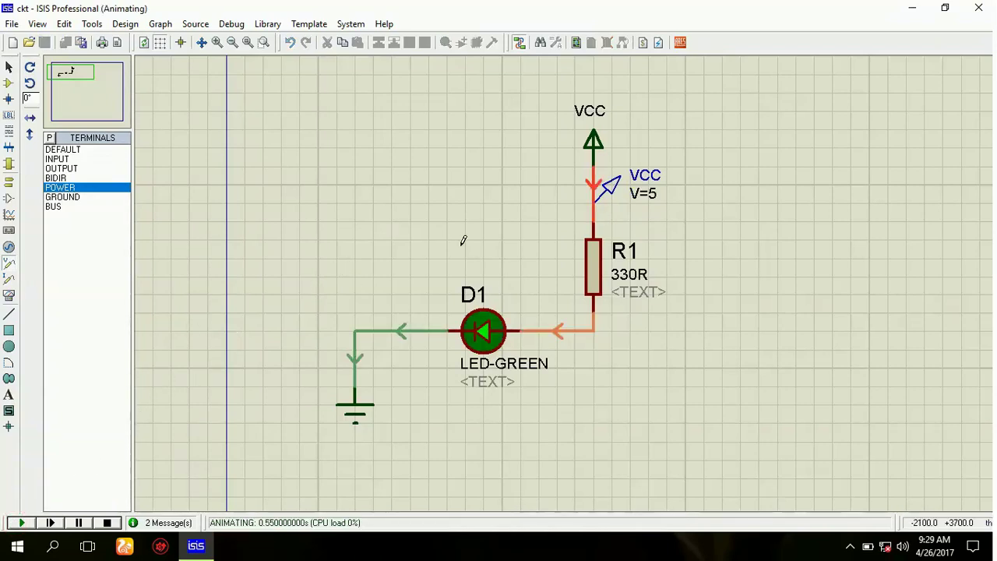
scroll(654, 207, up, 2)
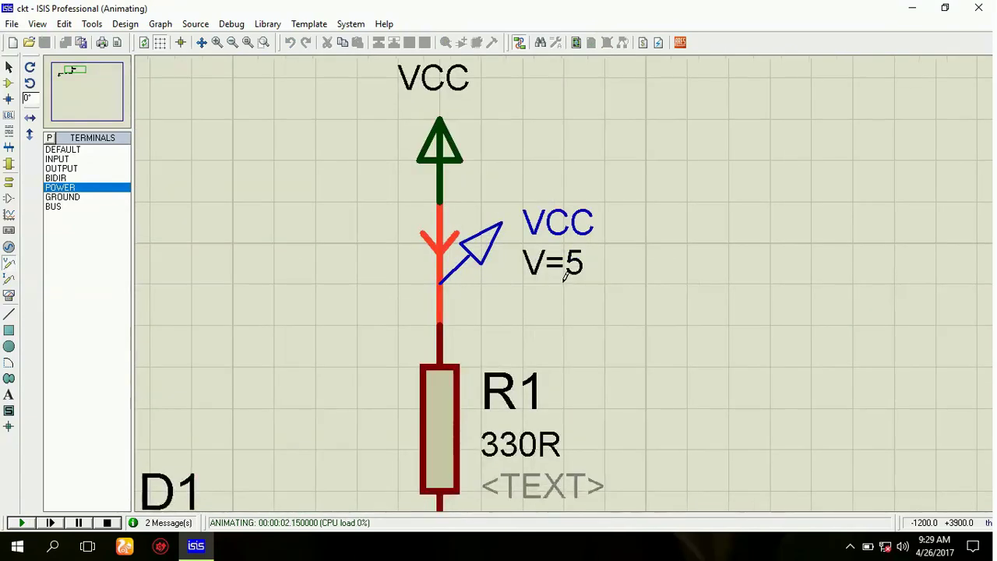
scroll(566, 277, down, 1)
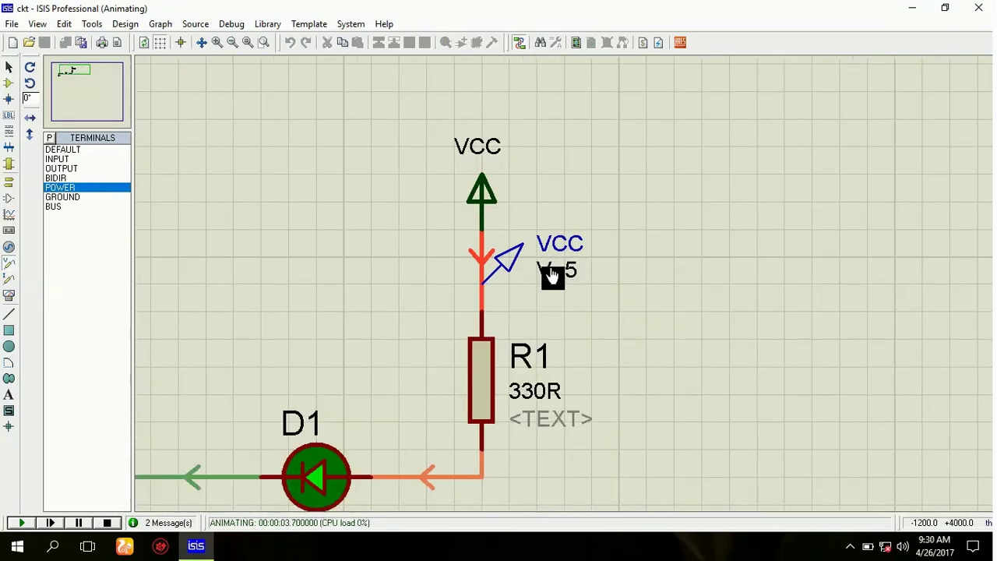
scroll(551, 278, down, 1)
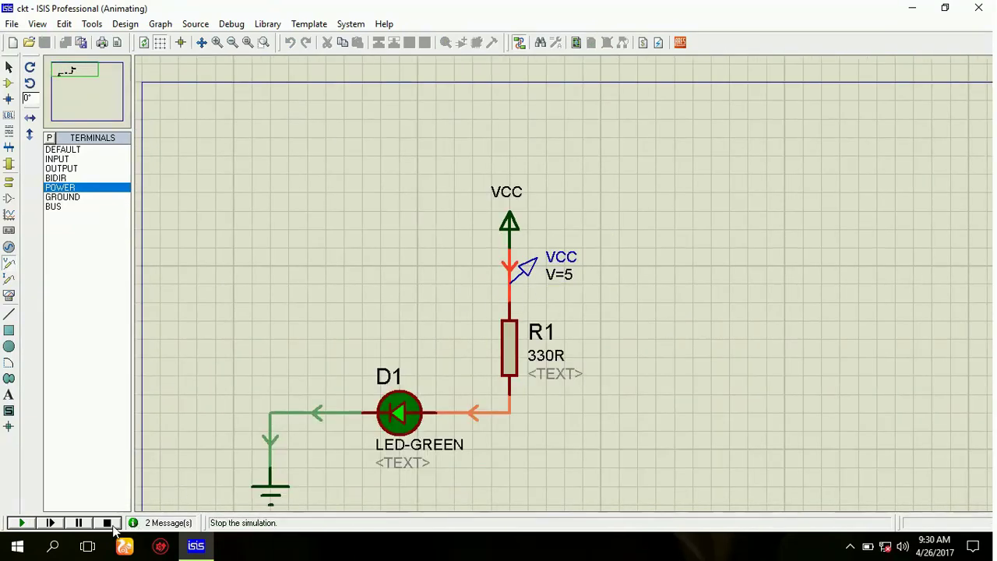
click(110, 524)
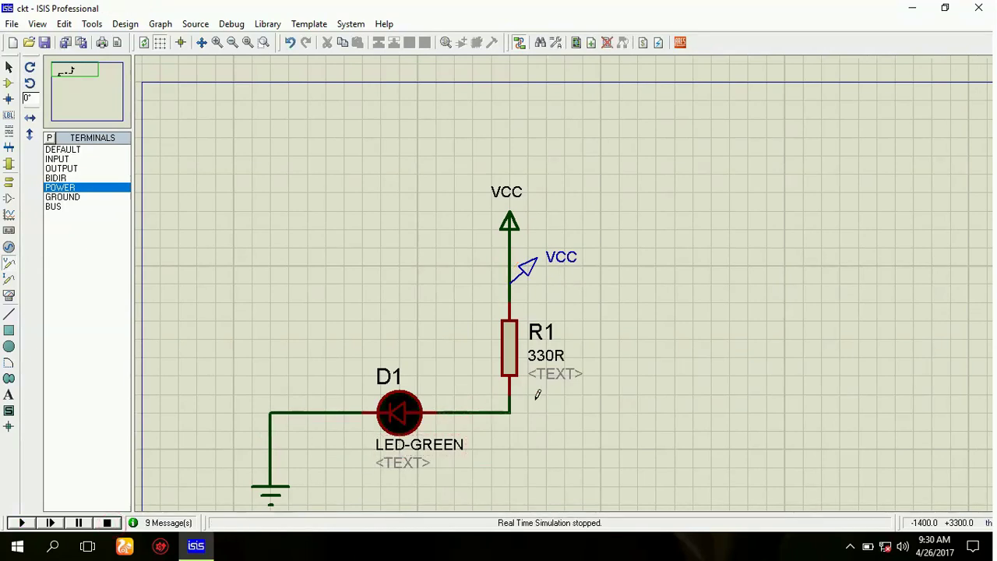
Step: Add voltage probes at the wire corner below resistor R1 and on the wire between the LED's cathode and ground
scroll(537, 395, up, 1)
click(532, 287)
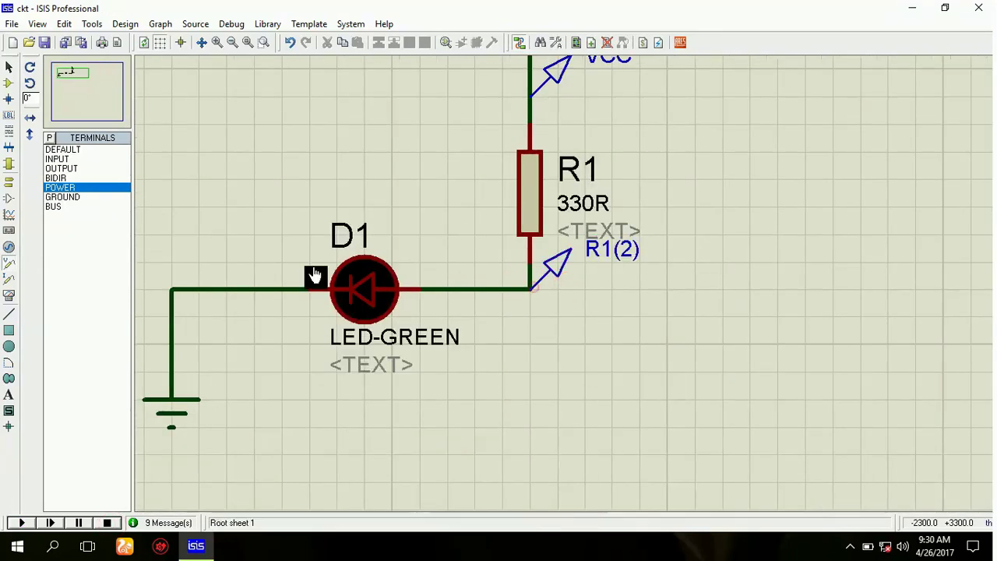
click(204, 289)
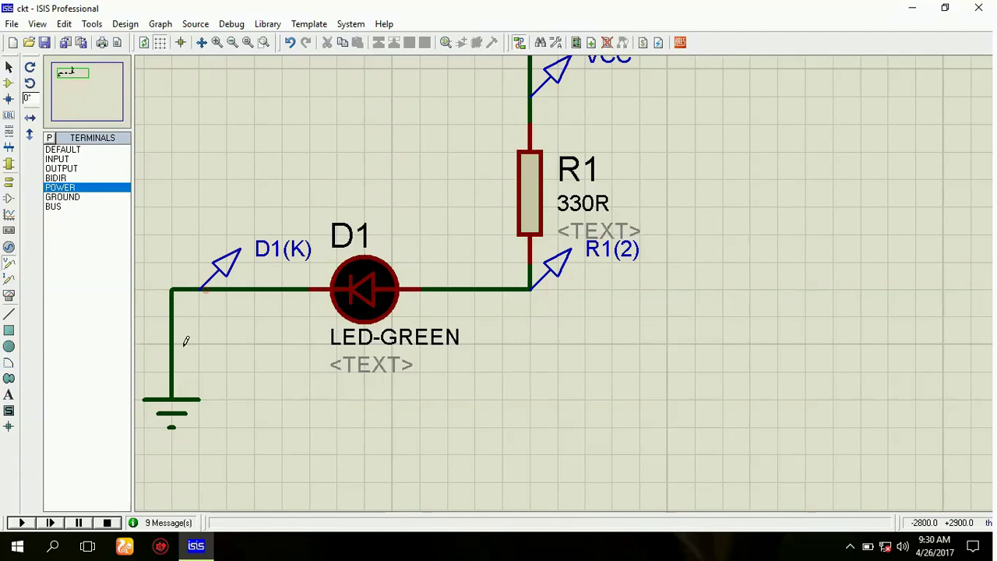
Step: Run the simulation, compare the voltages at the three probes around R1 and the LED, and stop it
click(22, 523)
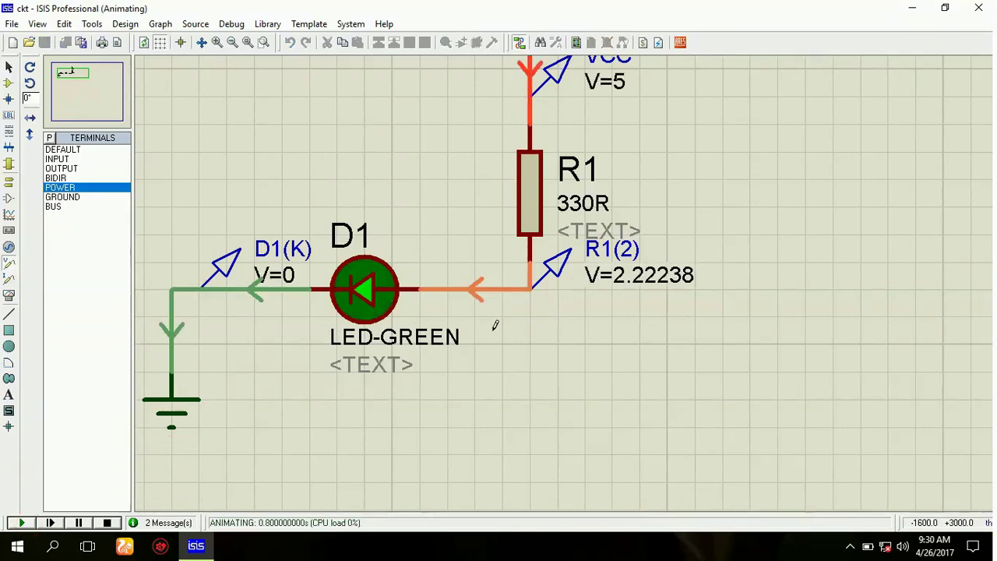
scroll(495, 325, down, 1)
scroll(558, 273, up, 1)
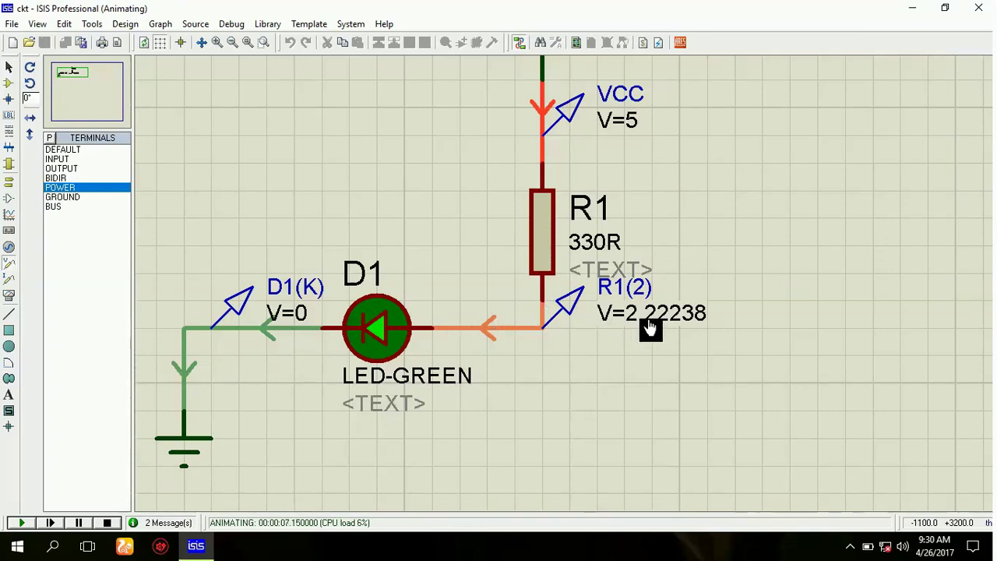
scroll(667, 327, down, 1)
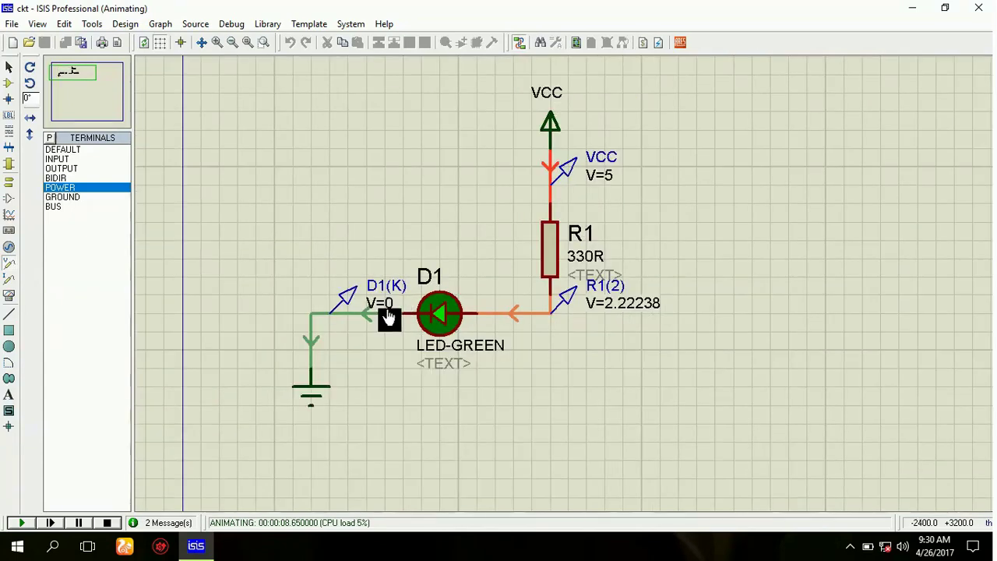
scroll(389, 317, up, 2)
scroll(561, 274, down, 2)
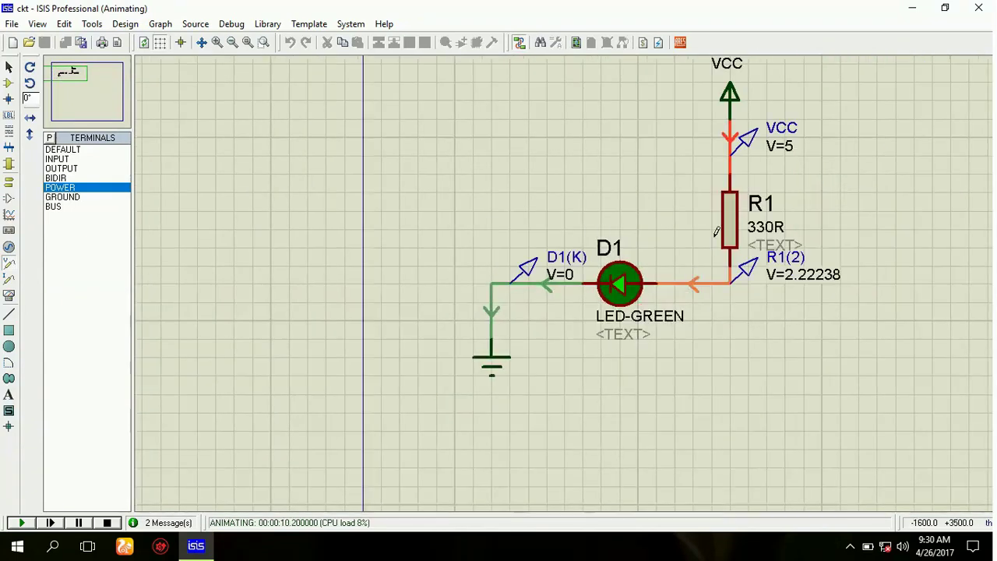
scroll(541, 284, up, 1)
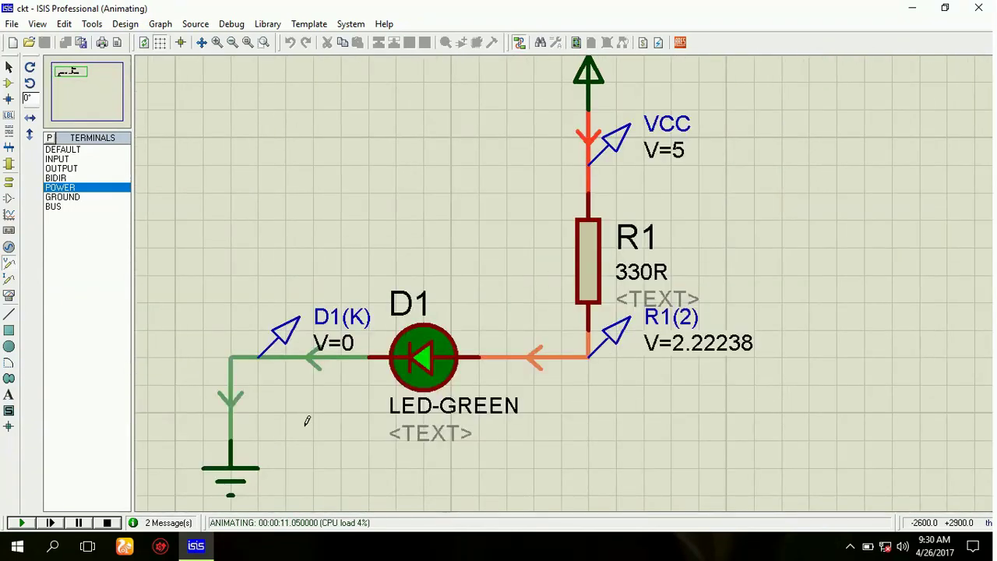
click(109, 523)
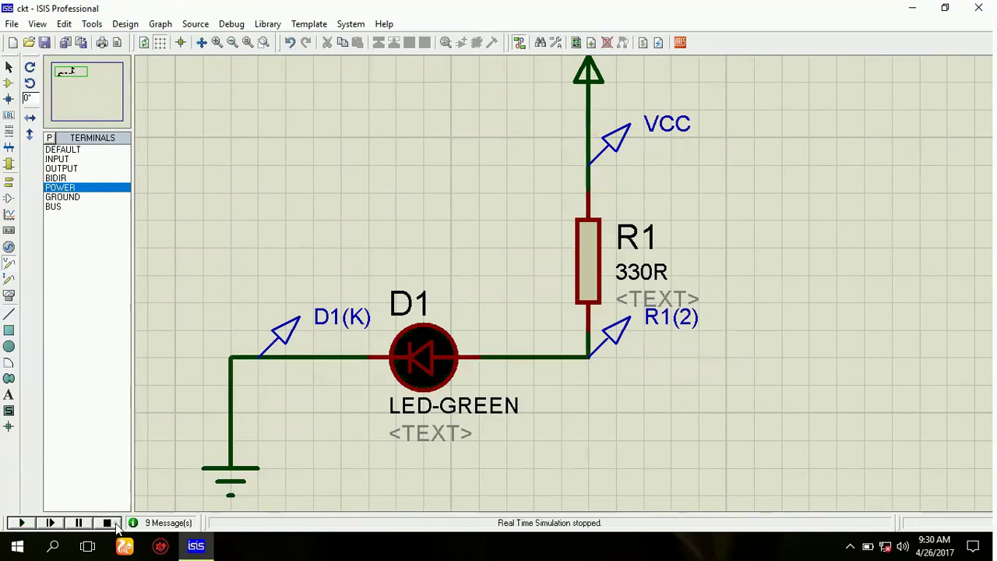
Step: Delete all three voltage probes from the LED circuit
right_click(613, 143)
right_click(613, 142)
right_click(620, 333)
right_click(619, 333)
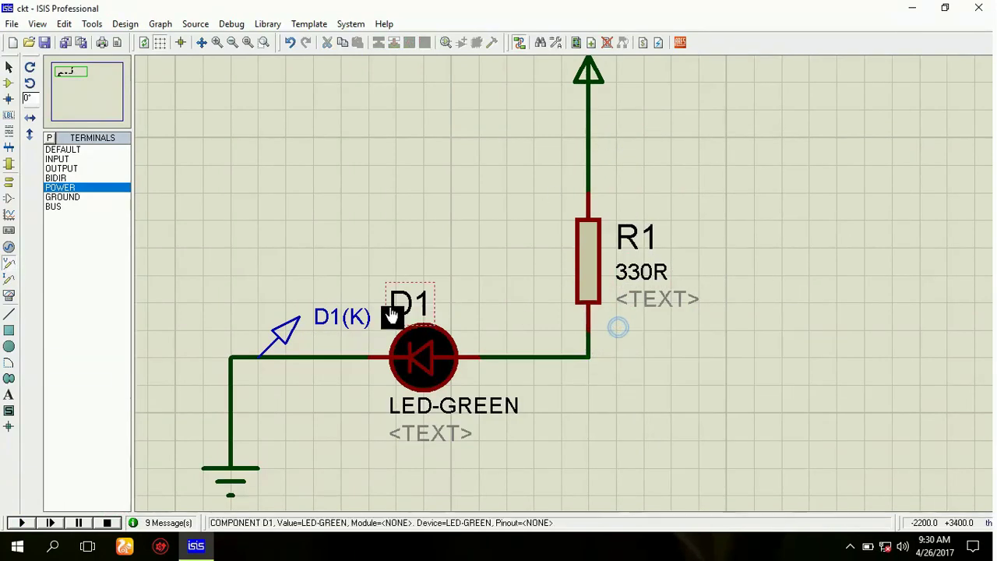
right_click(338, 307)
right_click(337, 305)
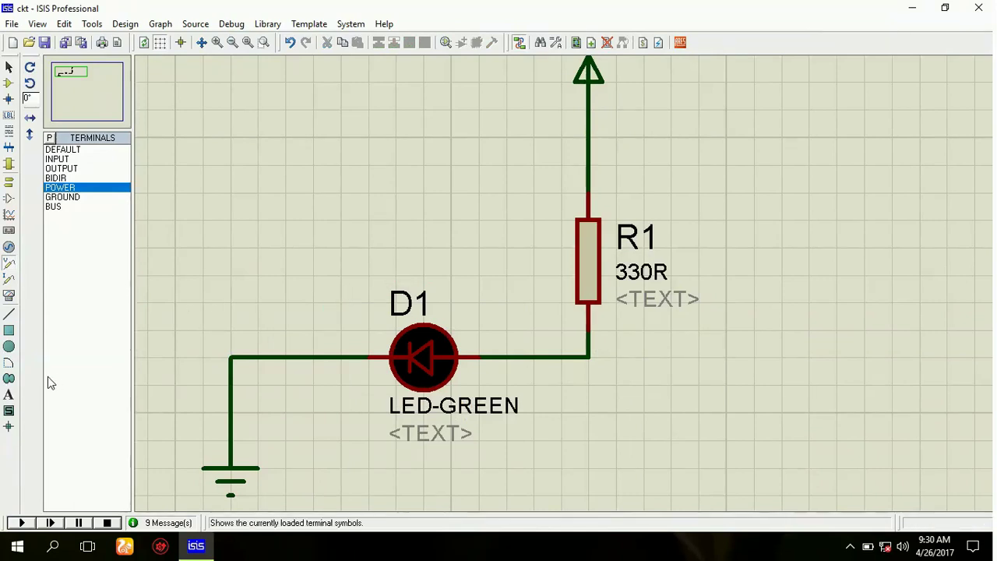
Step: Place a current probe at the wire corner below resistor R1
click(10, 285)
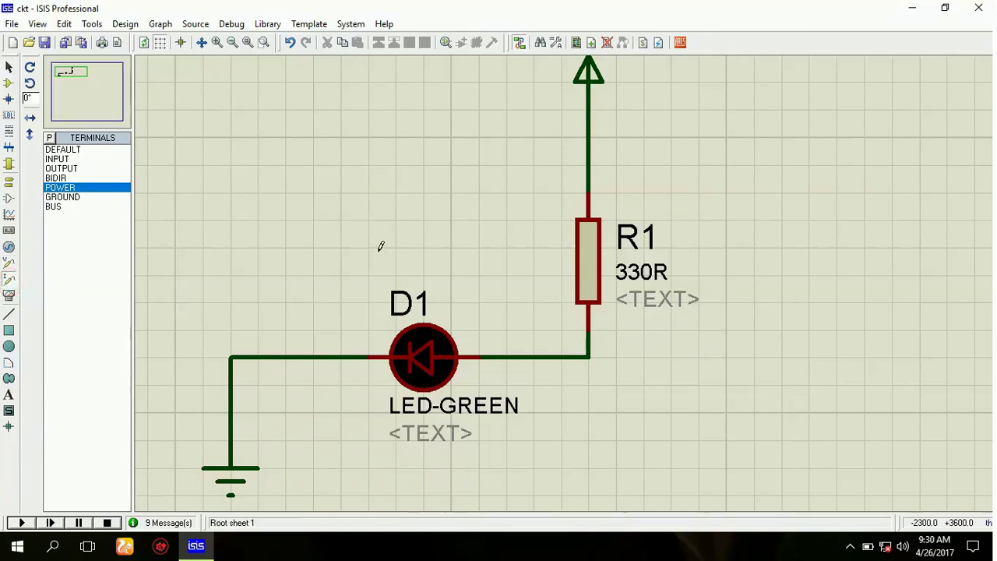
click(578, 357)
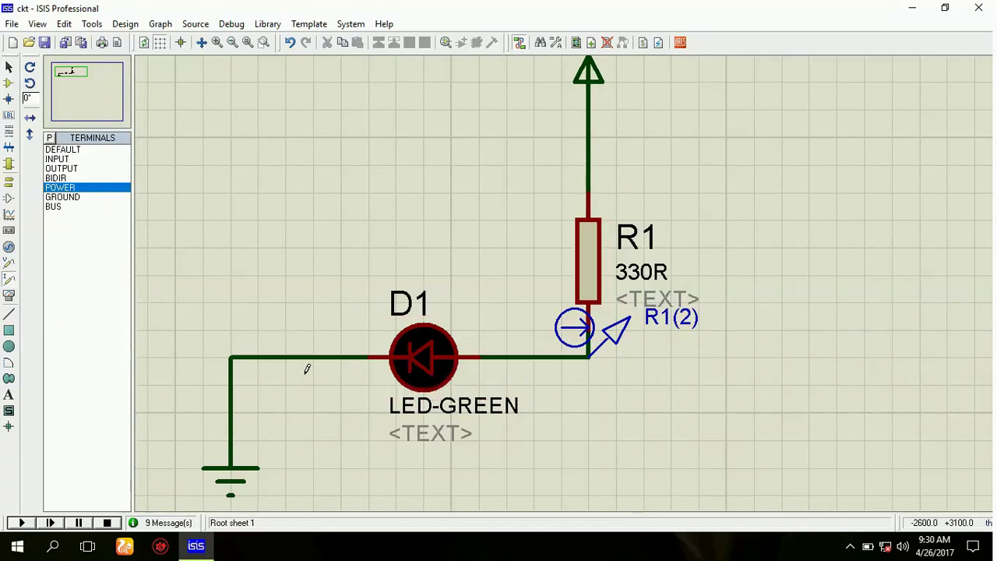
Step: Run the simulation, read the current at the probe below resistor R1, and stop it
click(22, 523)
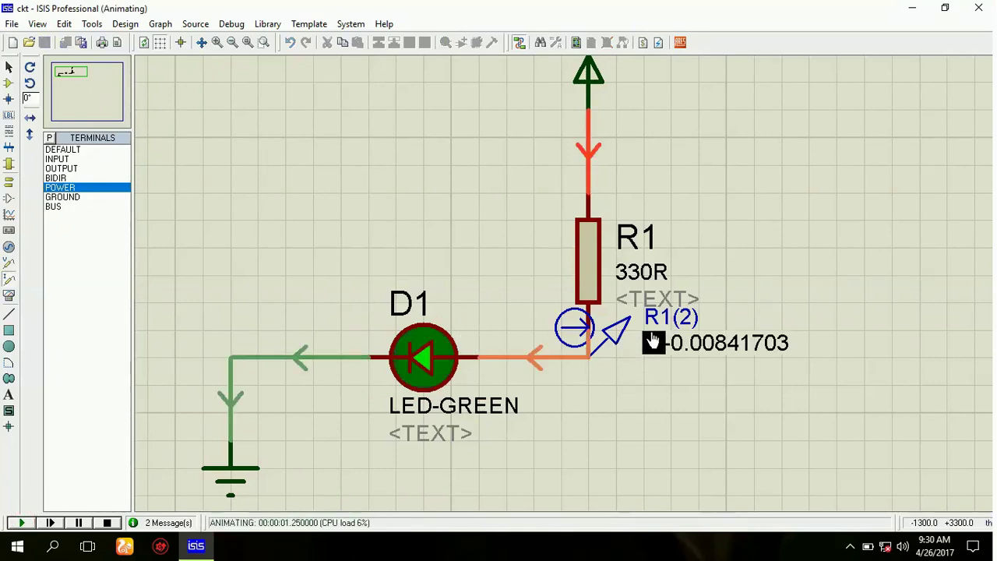
scroll(670, 347, up, 2)
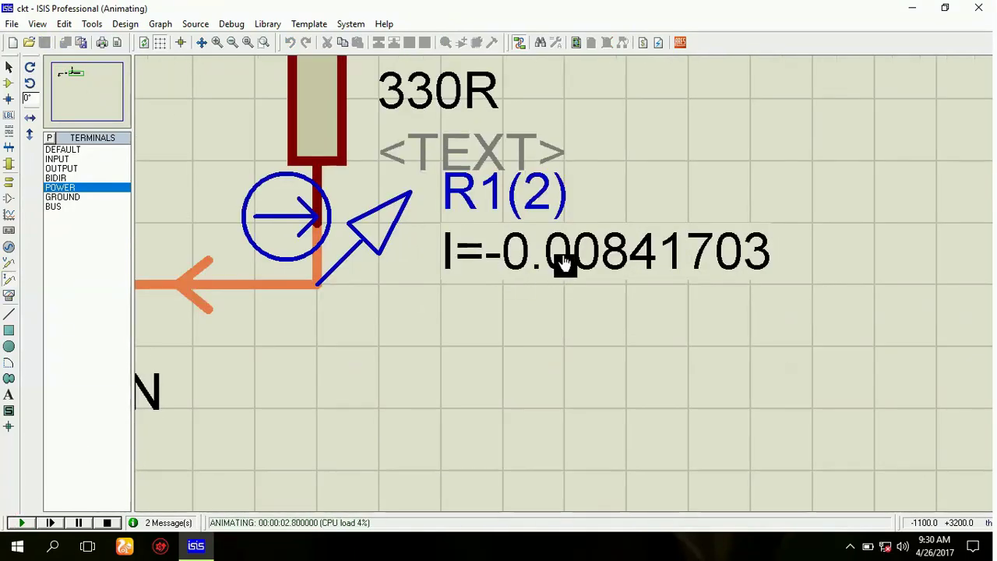
scroll(575, 267, down, 2)
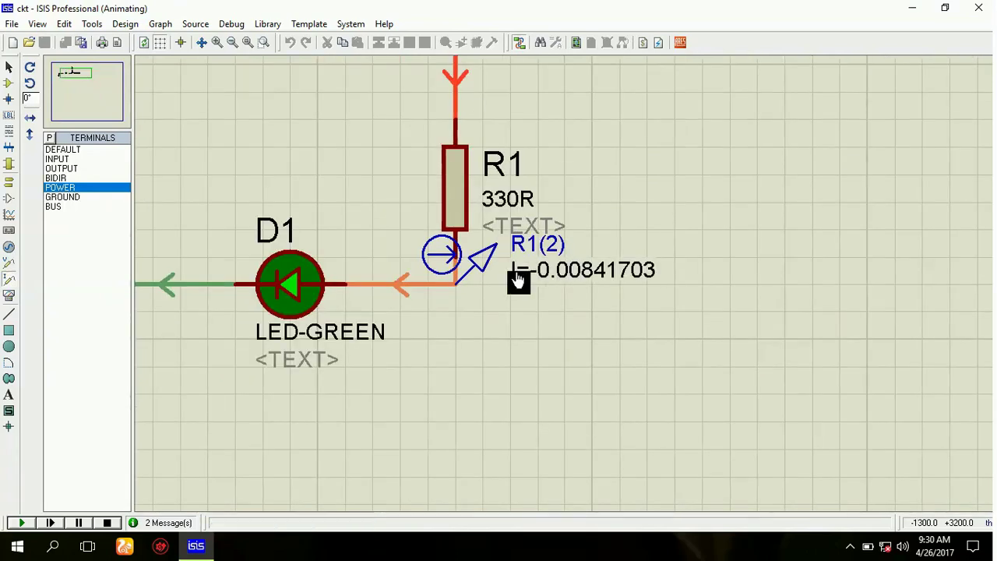
scroll(537, 286, down, 1)
scroll(535, 288, up, 1)
scroll(564, 290, down, 1)
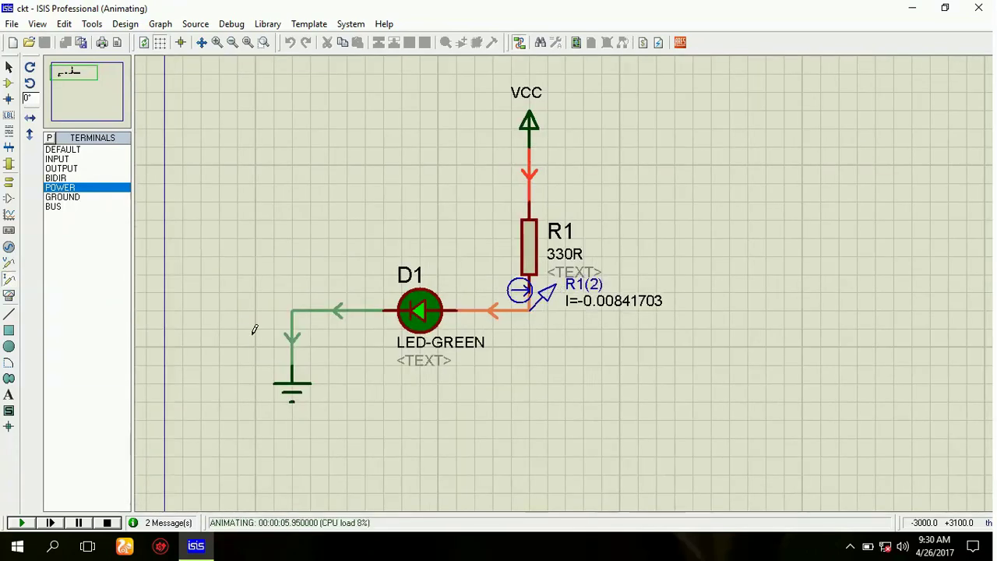
click(109, 522)
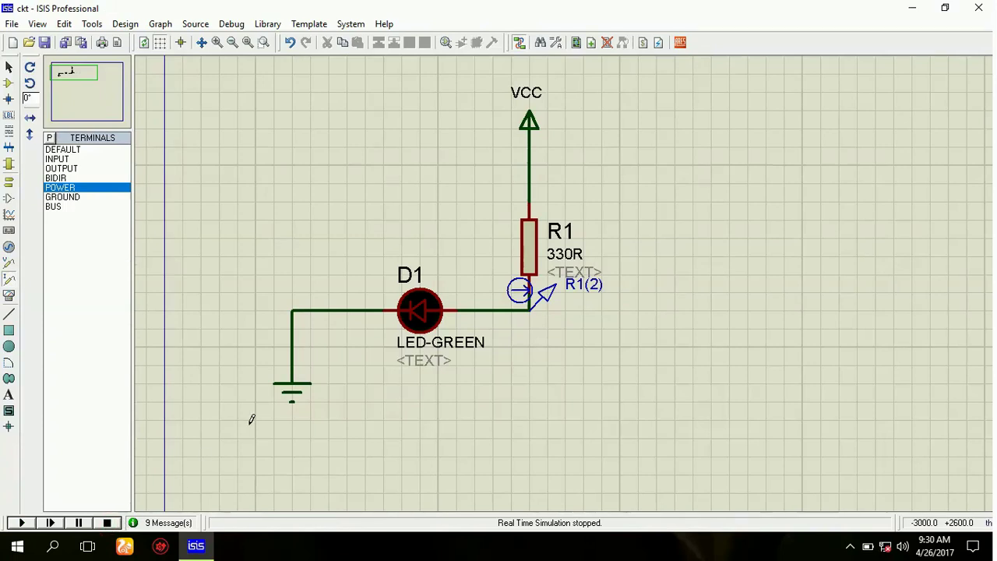
key(Num_Lock)
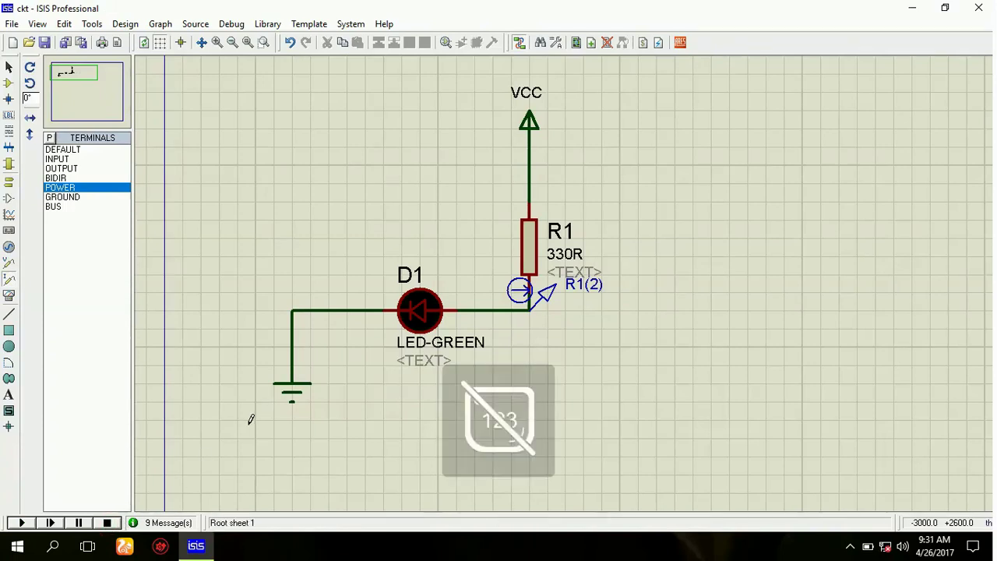
Step: Place the text "led ckt" in the MARKER graphics style in the empty area below the LED circuit
scroll(317, 395, down, 1)
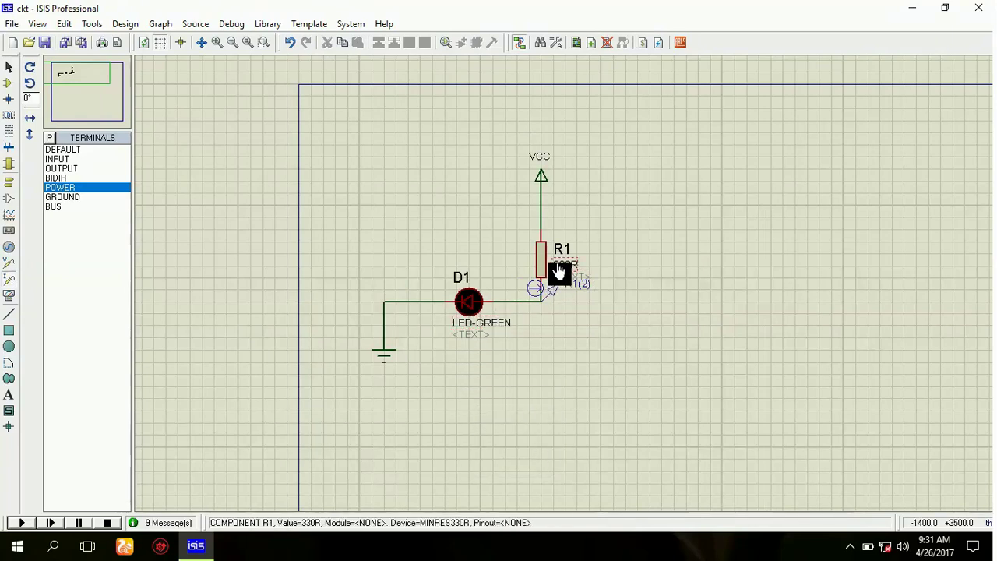
scroll(546, 268, down, 1)
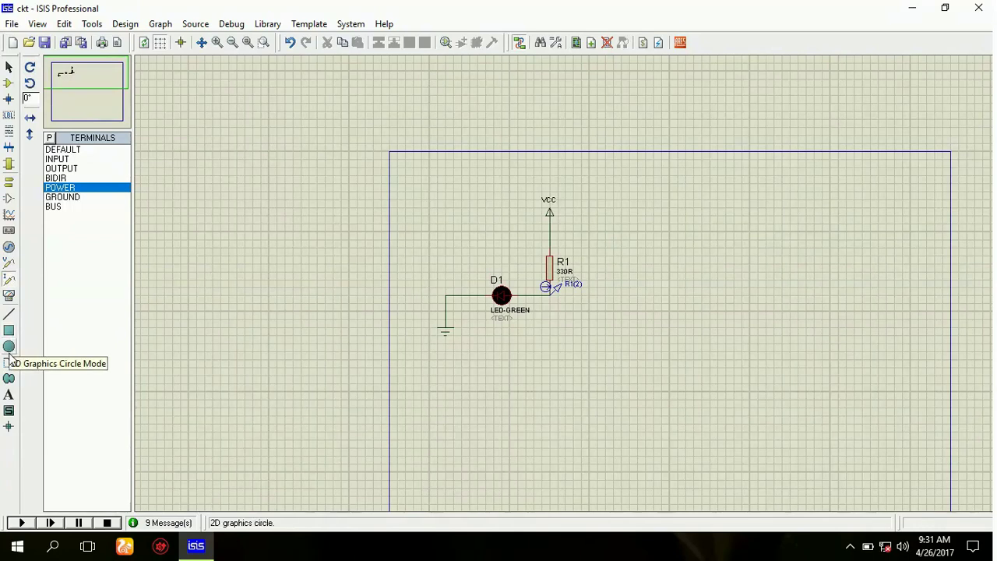
click(11, 397)
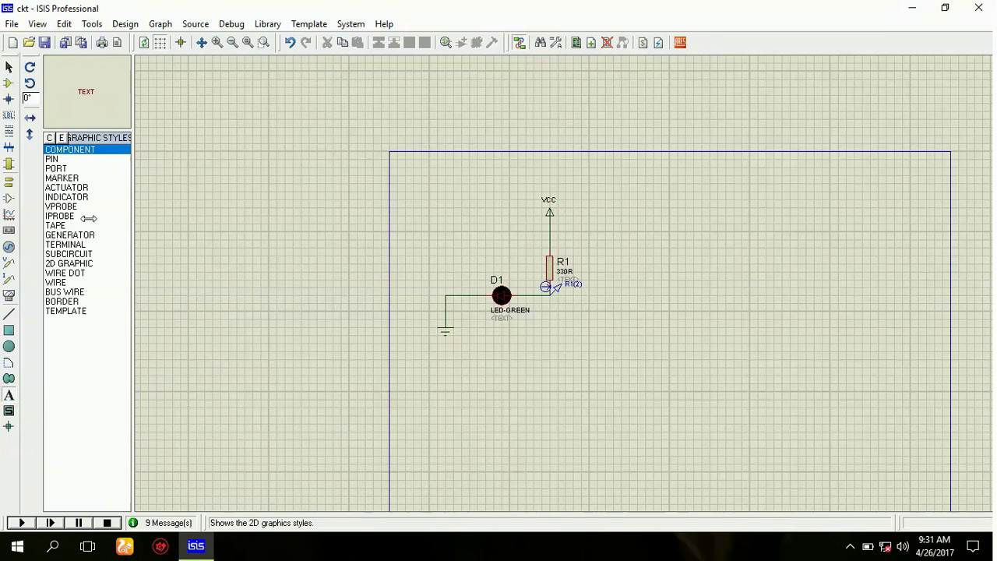
click(61, 179)
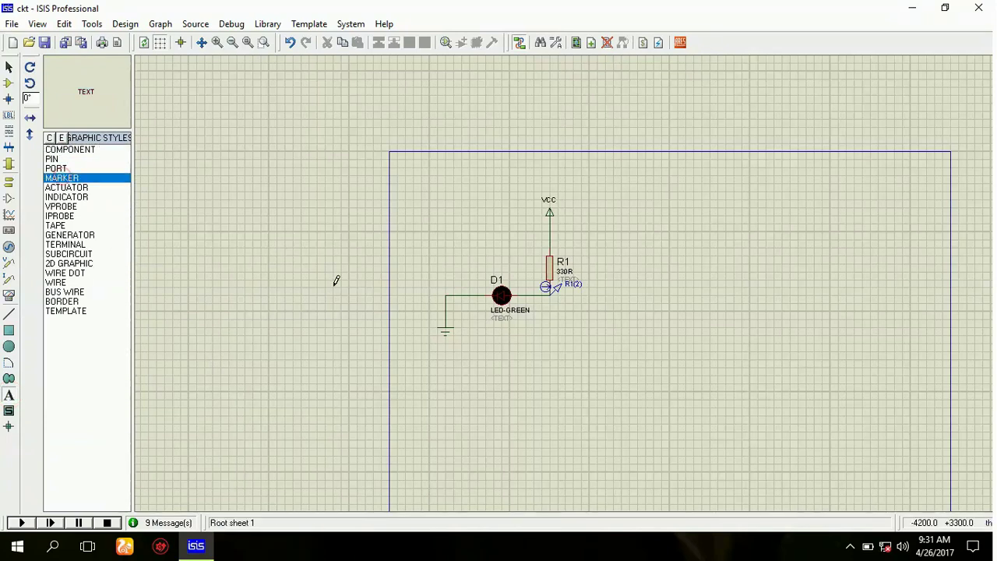
scroll(507, 341, up, 3)
click(580, 338)
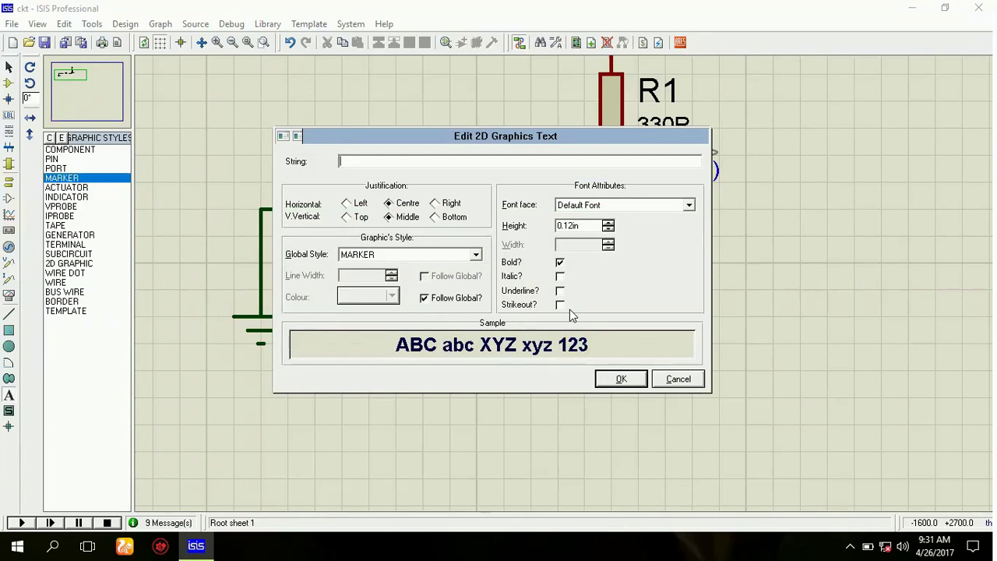
text(led)
text(kt)
click(623, 379)
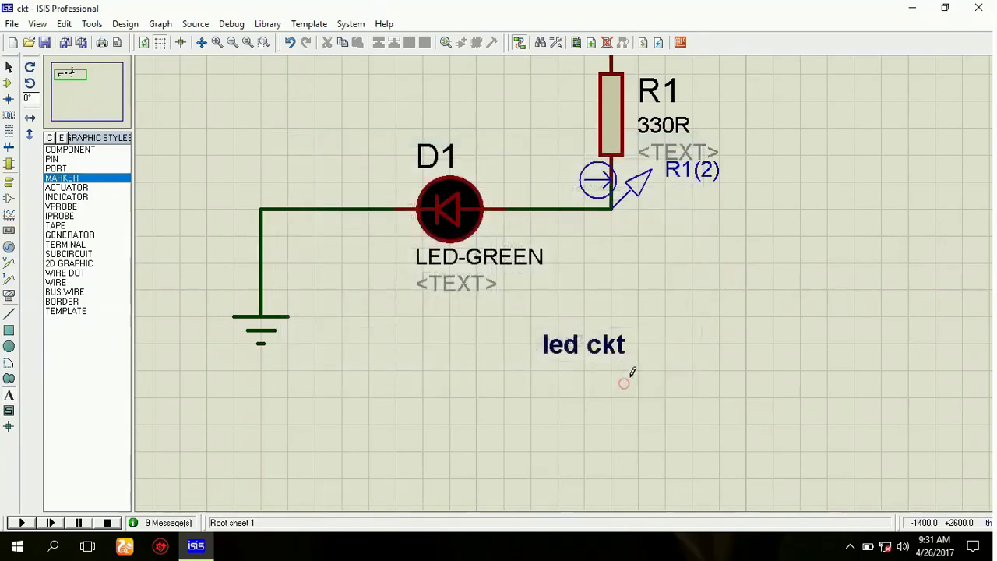
Step: Delete the "led ckt" text from the schematic
scroll(545, 257, down, 1)
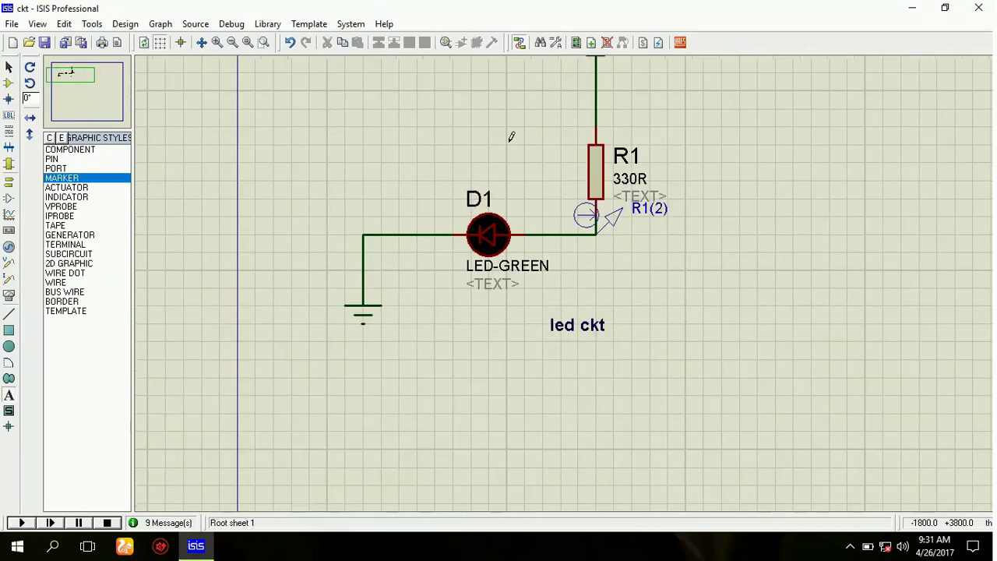
scroll(512, 134, down, 1)
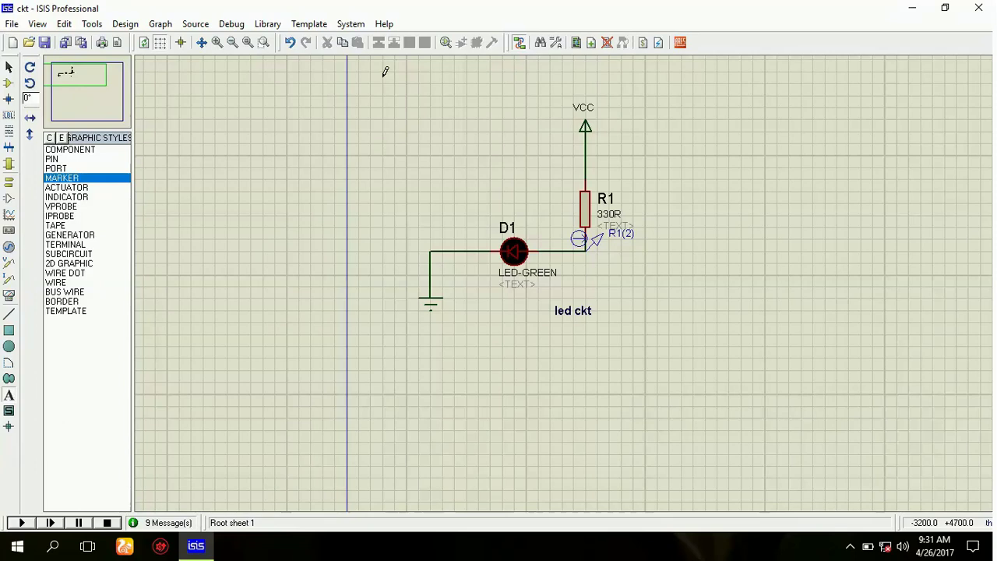
right_click(583, 308)
right_click(583, 308)
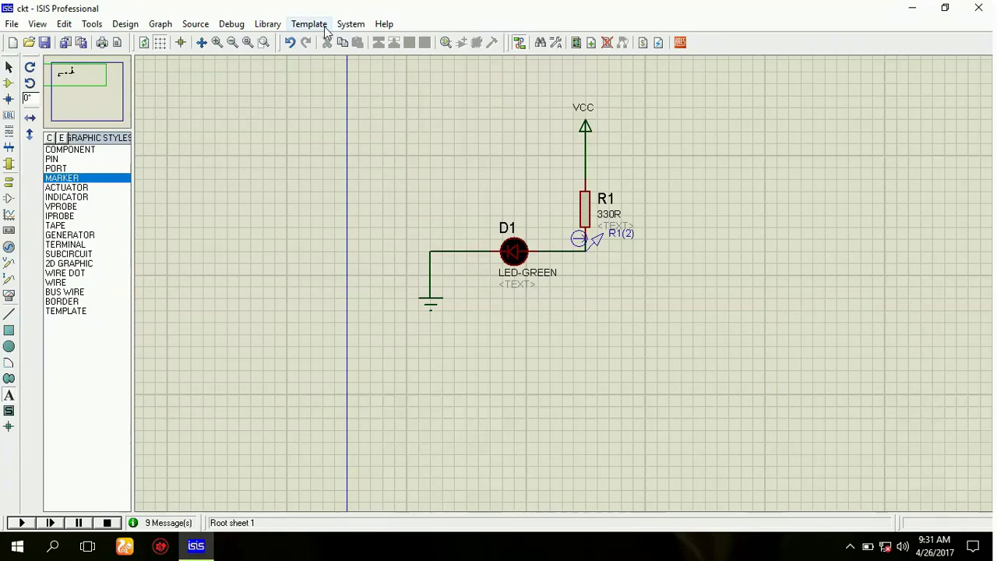
click(9, 83)
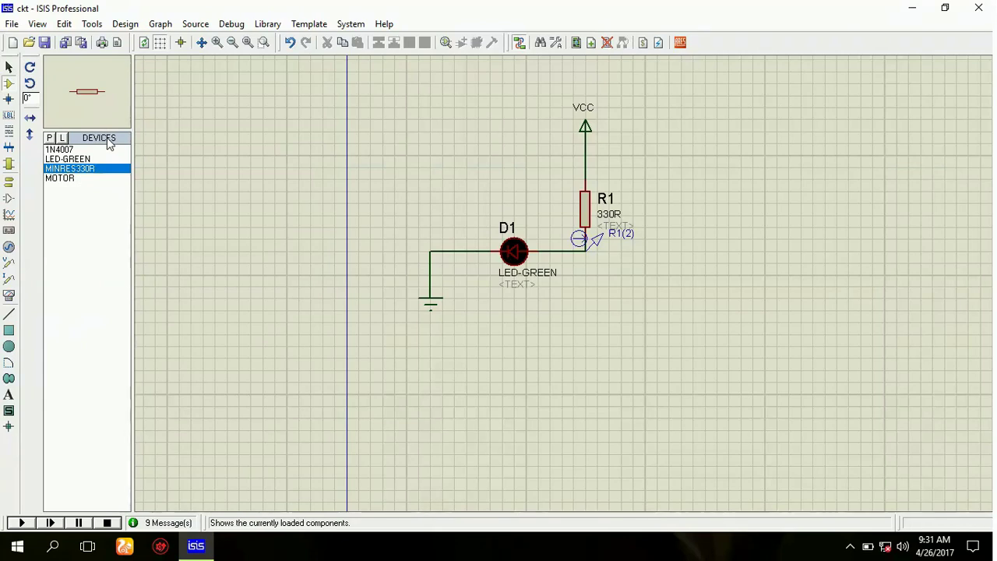
scroll(567, 234, down, 1)
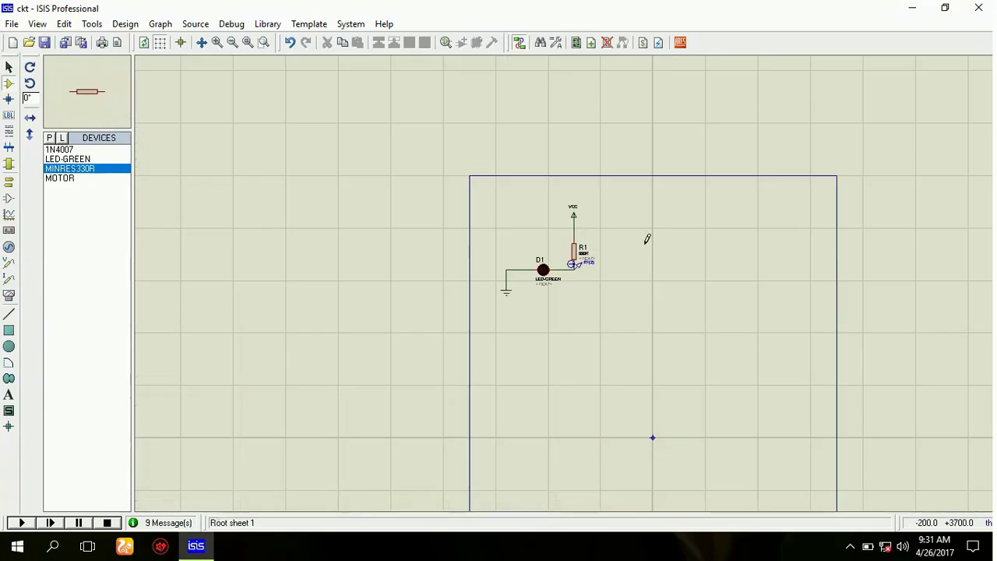
scroll(565, 277, up, 1)
scroll(554, 285, up, 1)
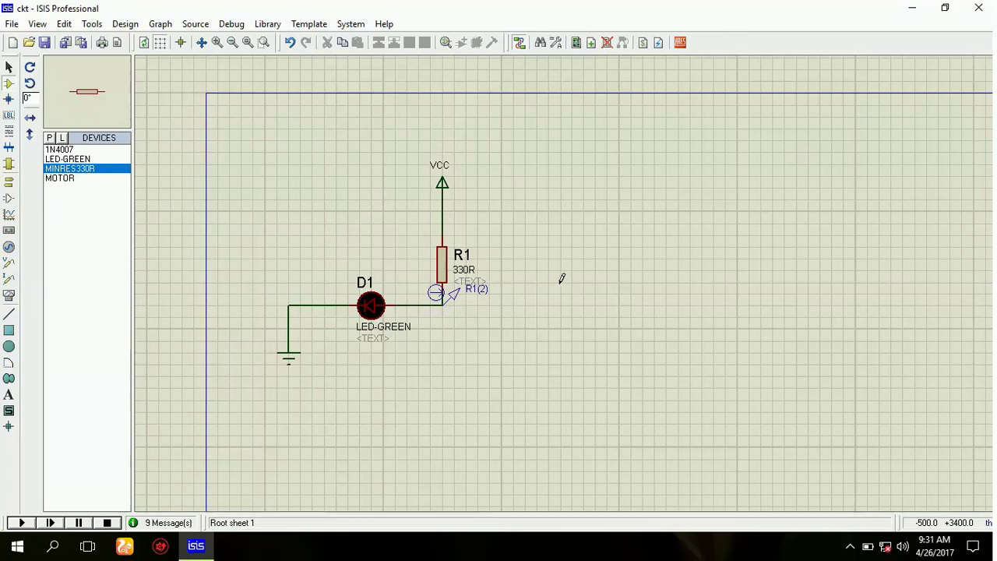
click(92, 24)
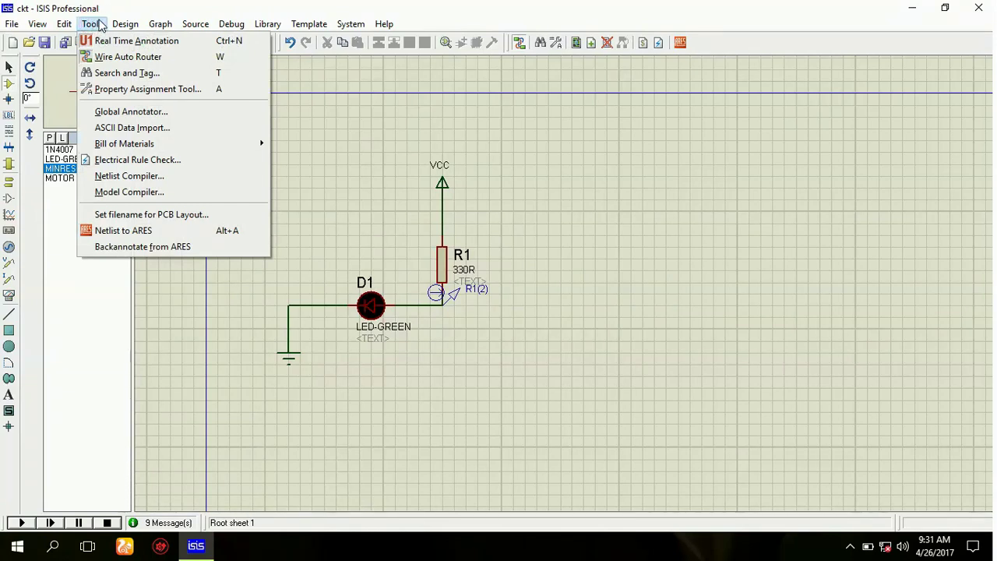
mouse_move(123, 30)
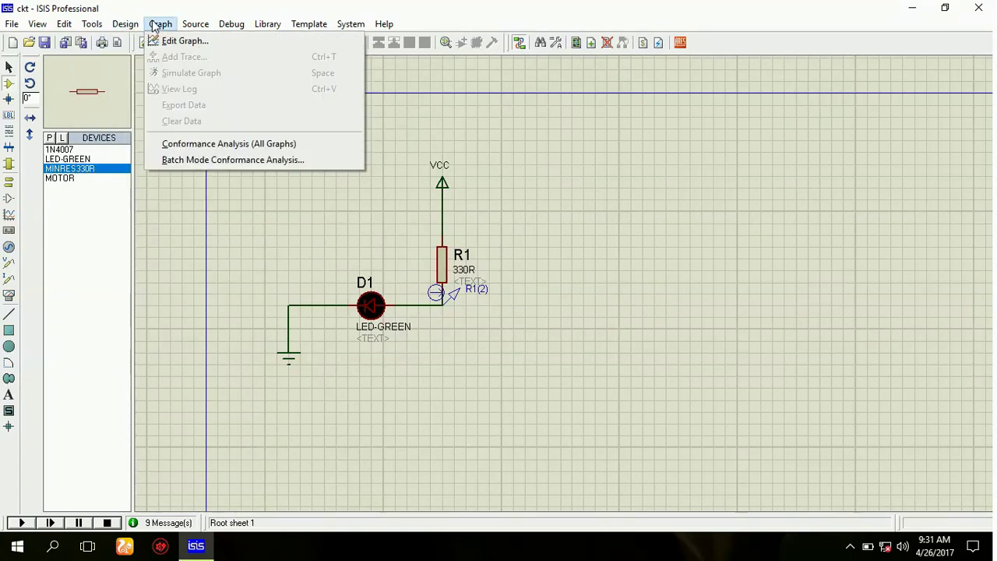
click(156, 14)
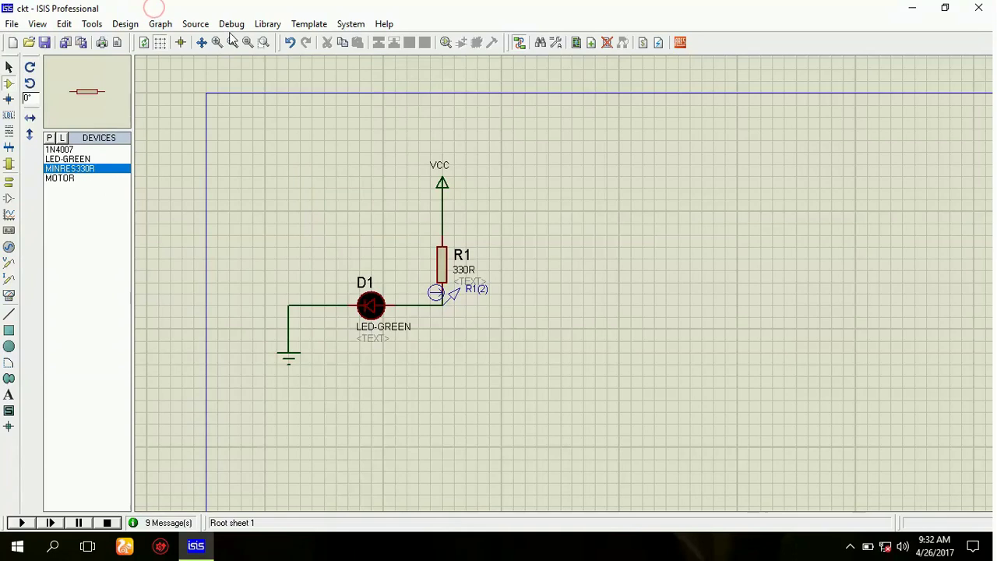
scroll(581, 257, down, 1)
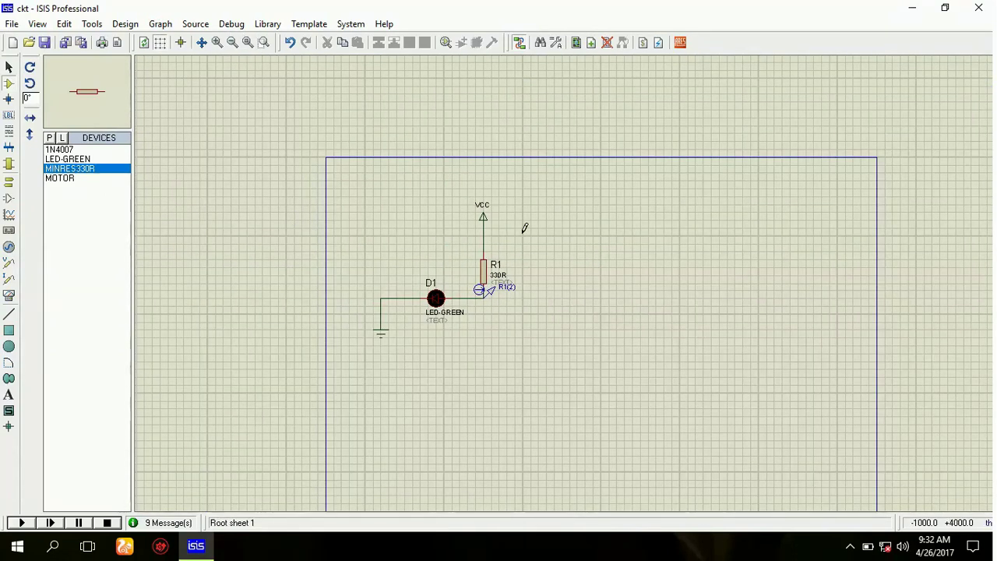
scroll(570, 278, up, 1)
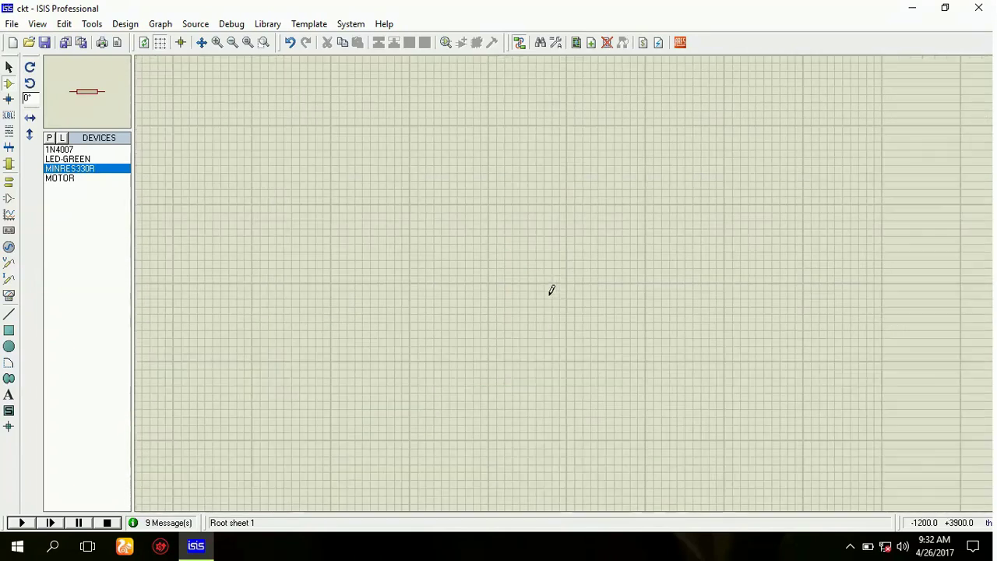
scroll(569, 333, down, 1)
scroll(568, 274, up, 1)
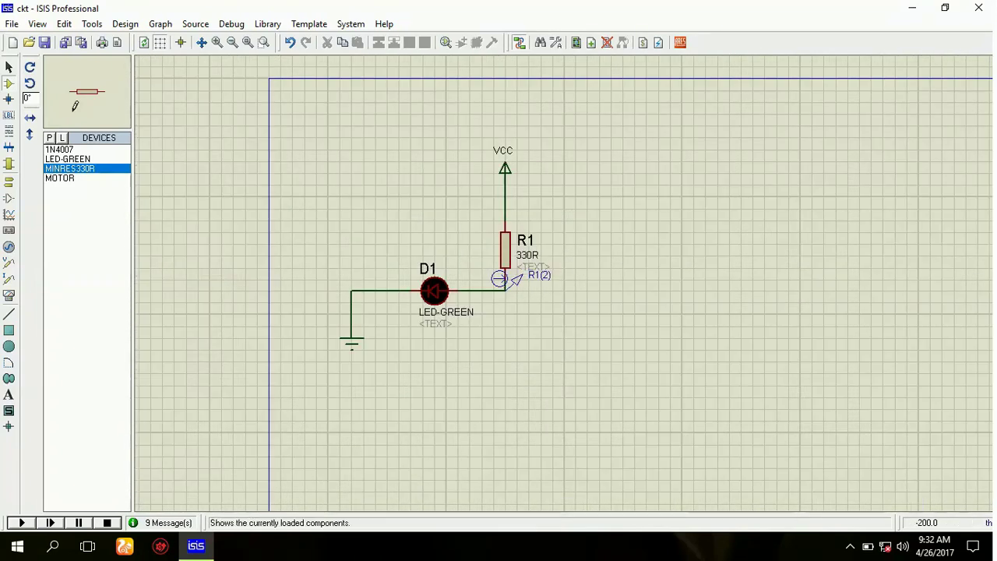
Step: Move the entire LED circuit as a block about three grid squares right and four down on the sheet
click(10, 70)
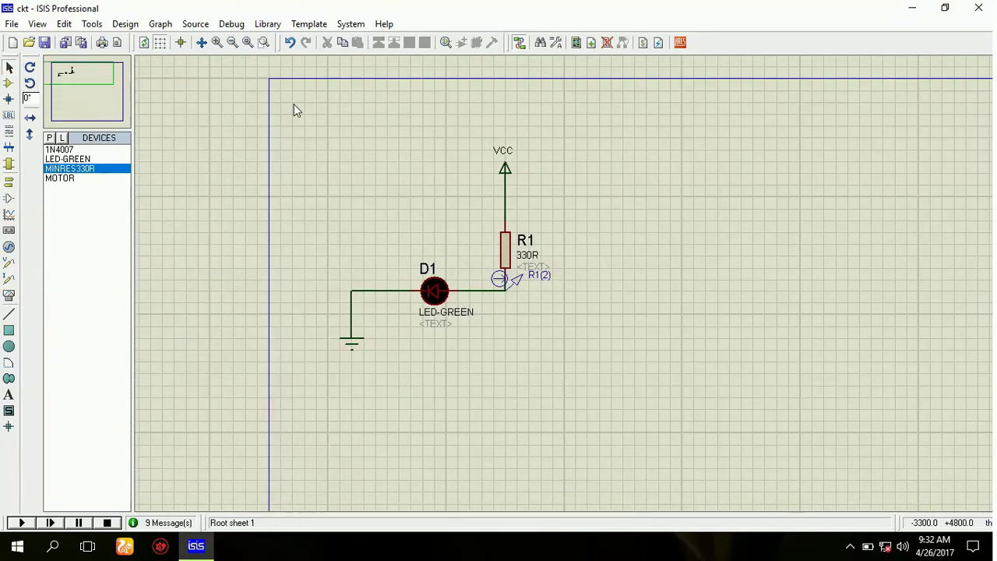
drag(294, 104, 646, 433)
drag(546, 334, 583, 381)
click(755, 370)
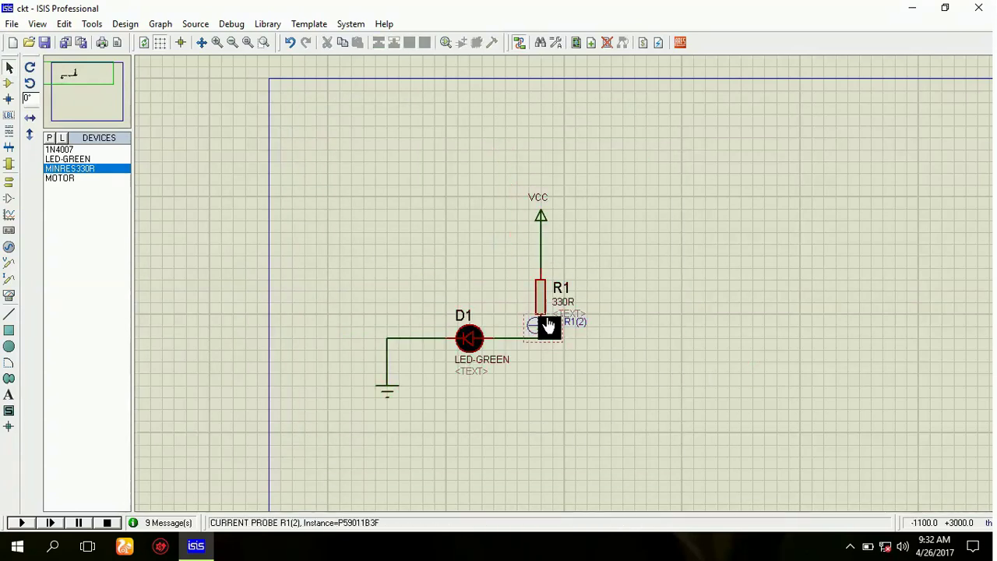
Step: Move resistor R1 up by one grid square along its wire between VCC and the current probe
scroll(548, 326, up, 1)
scroll(554, 232, down, 1)
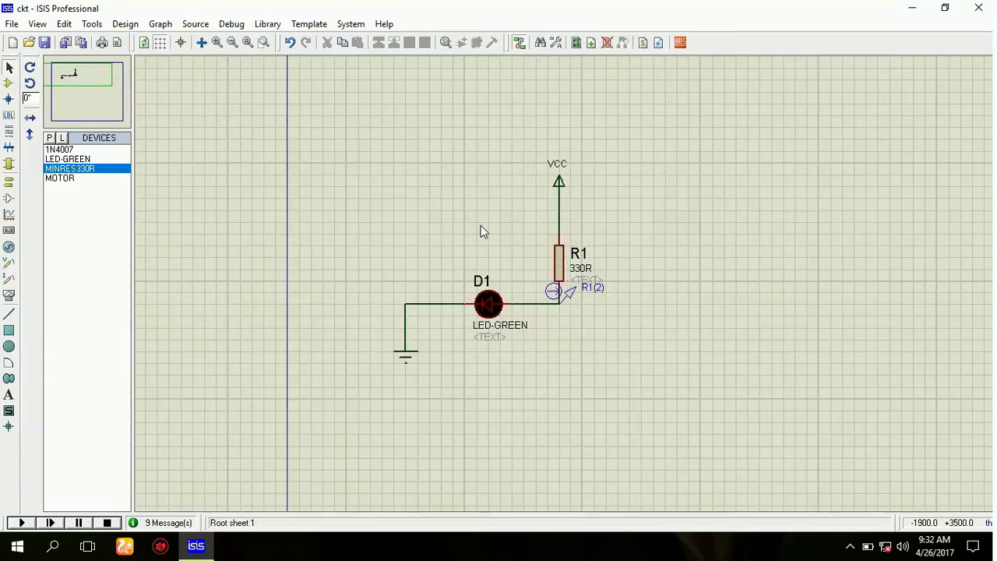
right_click(560, 261)
click(612, 228)
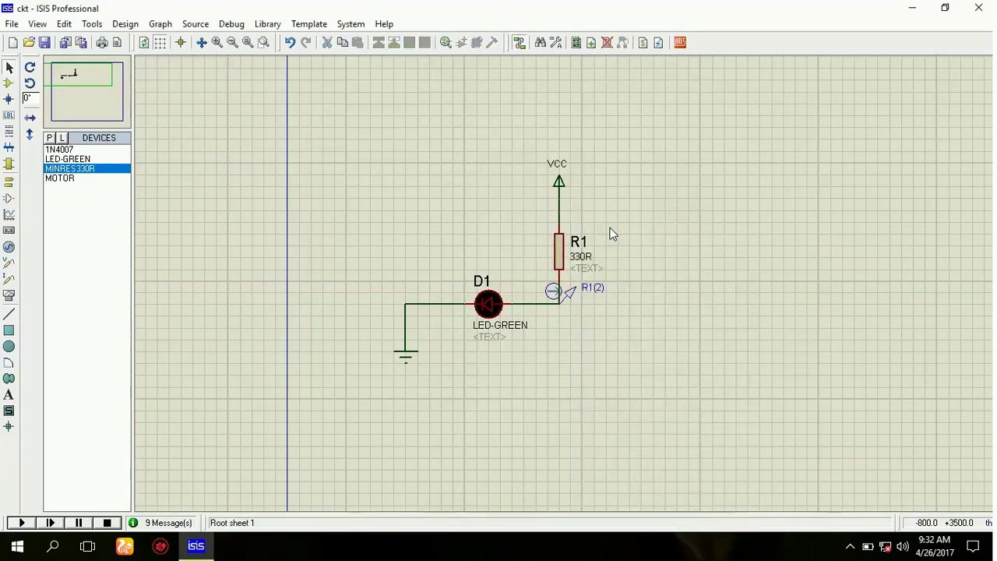
scroll(606, 234, down, 1)
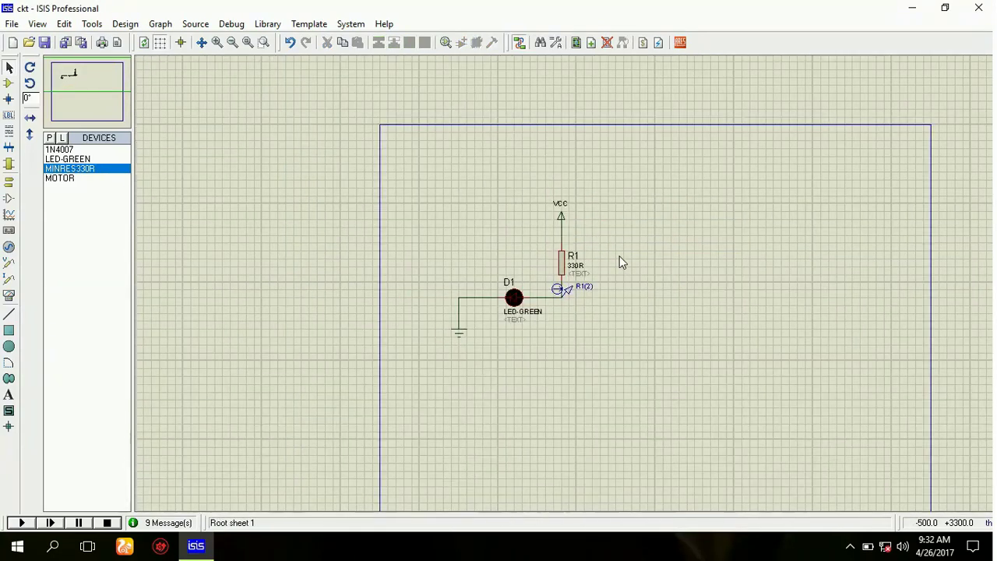
scroll(621, 263, up, 1)
scroll(565, 279, up, 1)
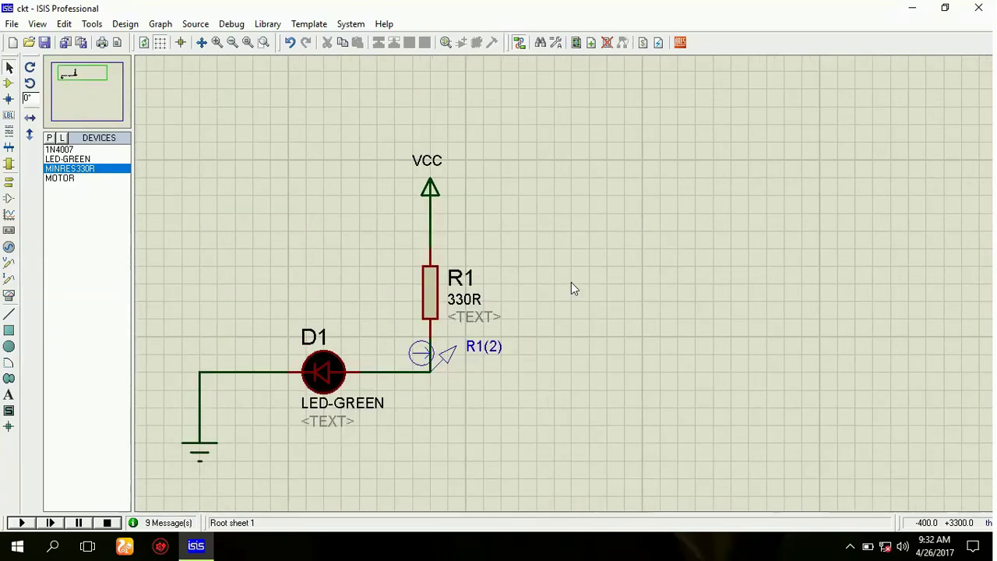